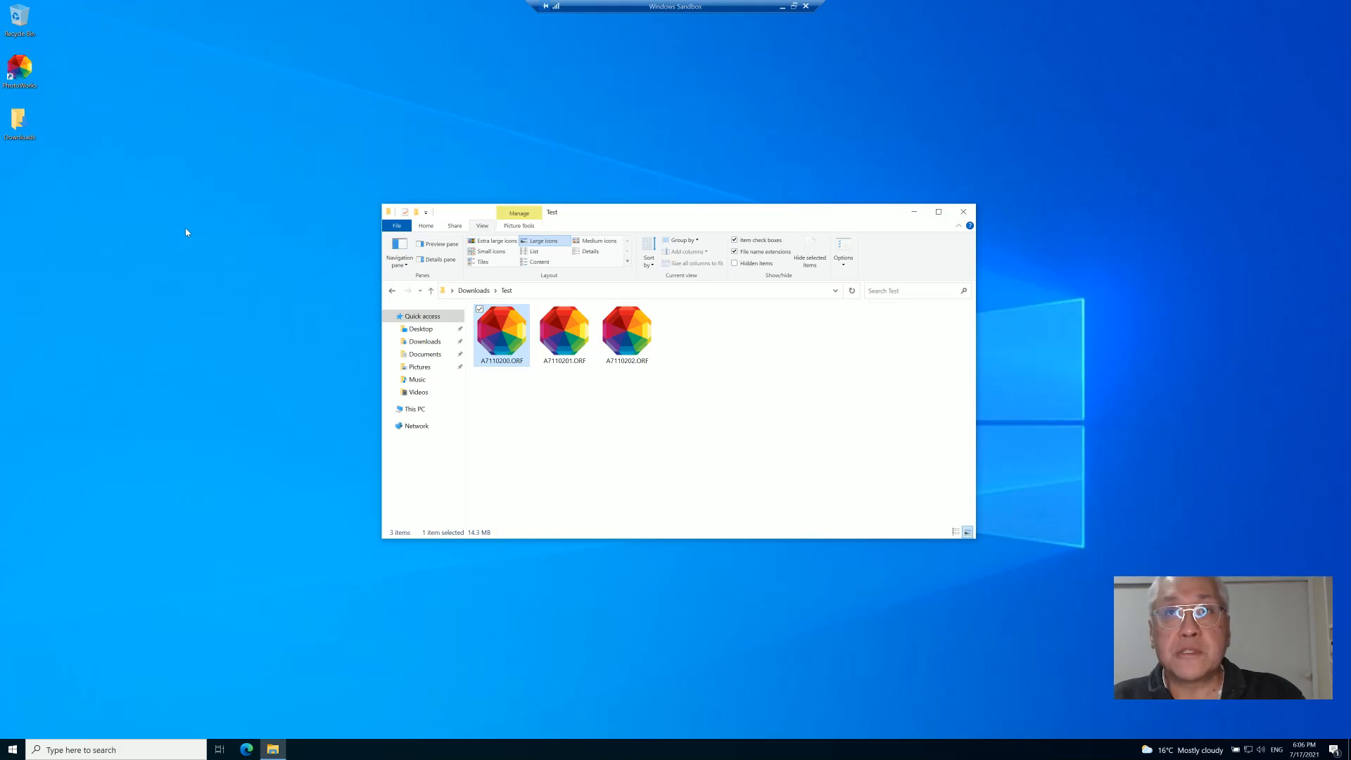
- Open the photo A7110200.ORF in PhotoWorks and continue past the trial version screen
click(19, 68)
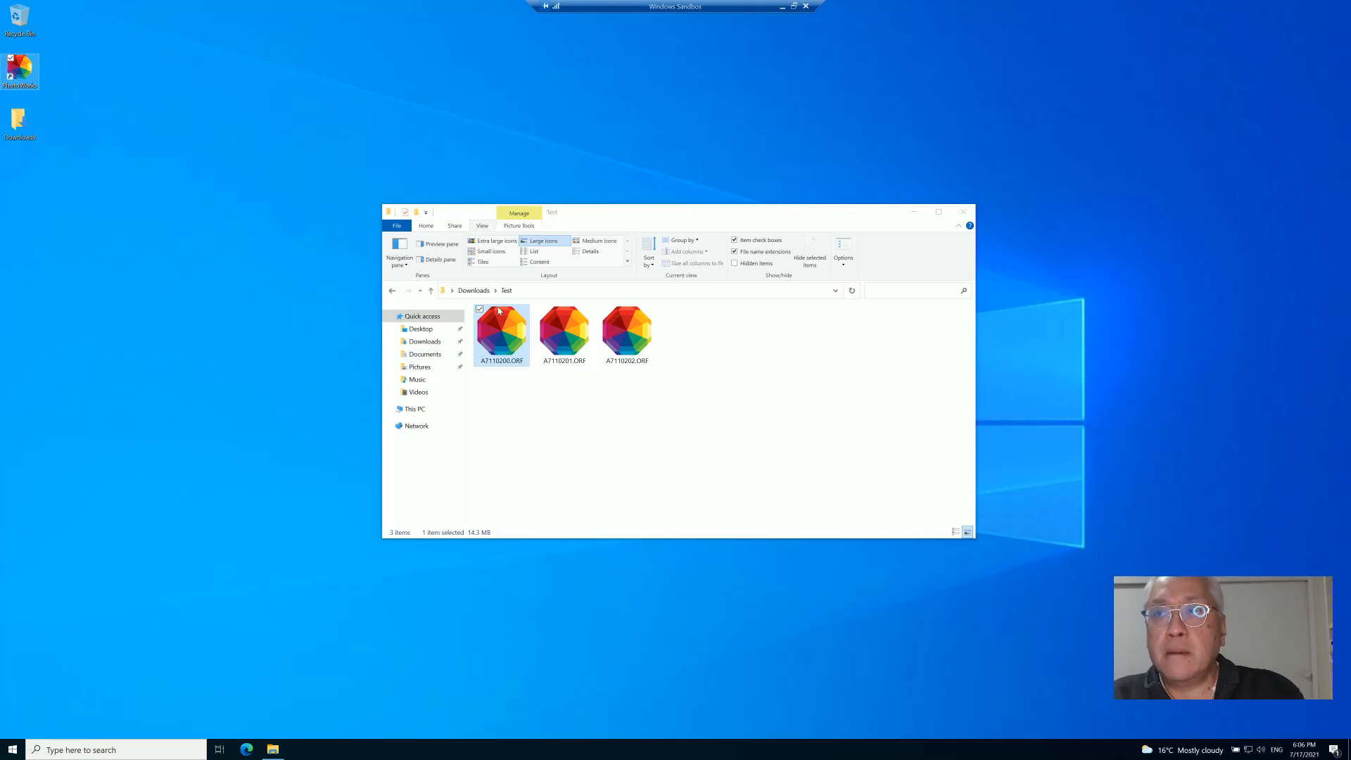
double_click(512, 340)
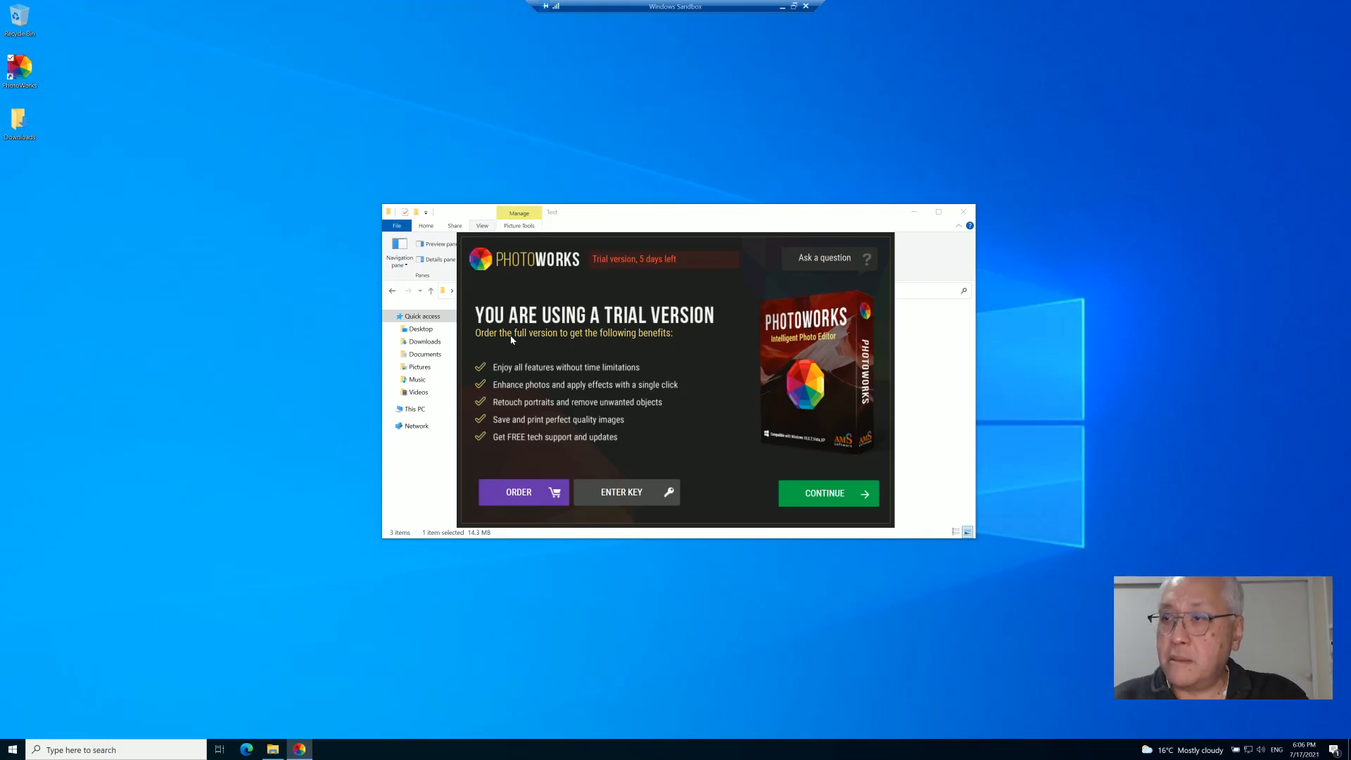
click(802, 495)
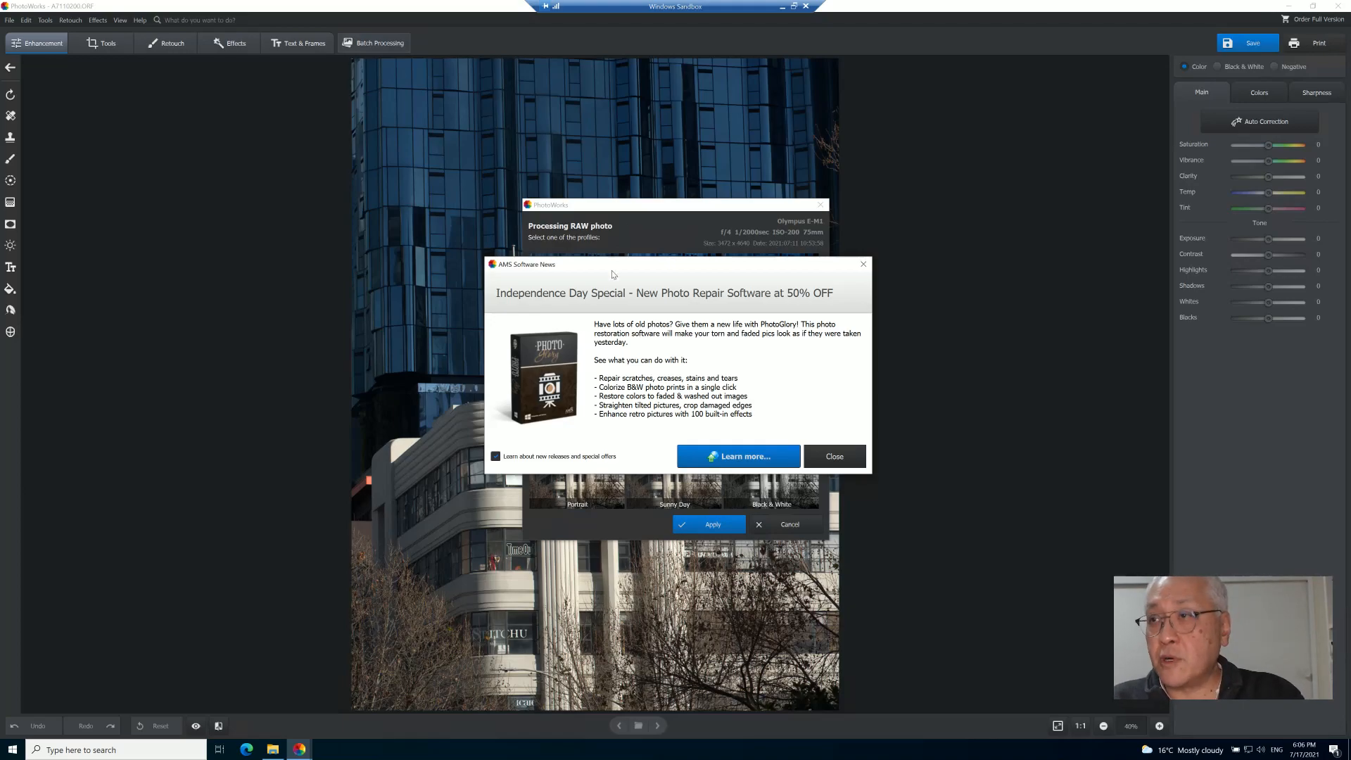
- Move the AMS Software News promotion aside and close it
drag(613, 274, 350, 240)
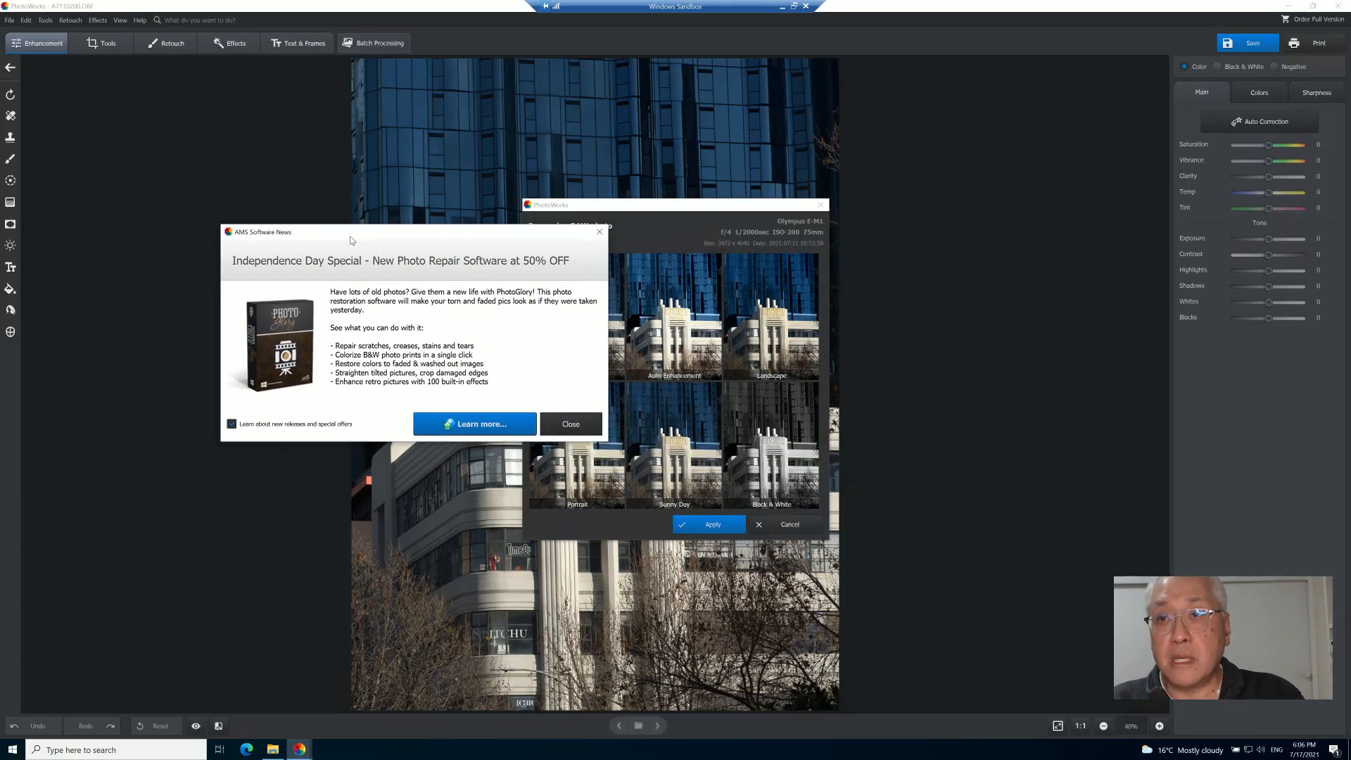
drag(463, 234, 437, 249)
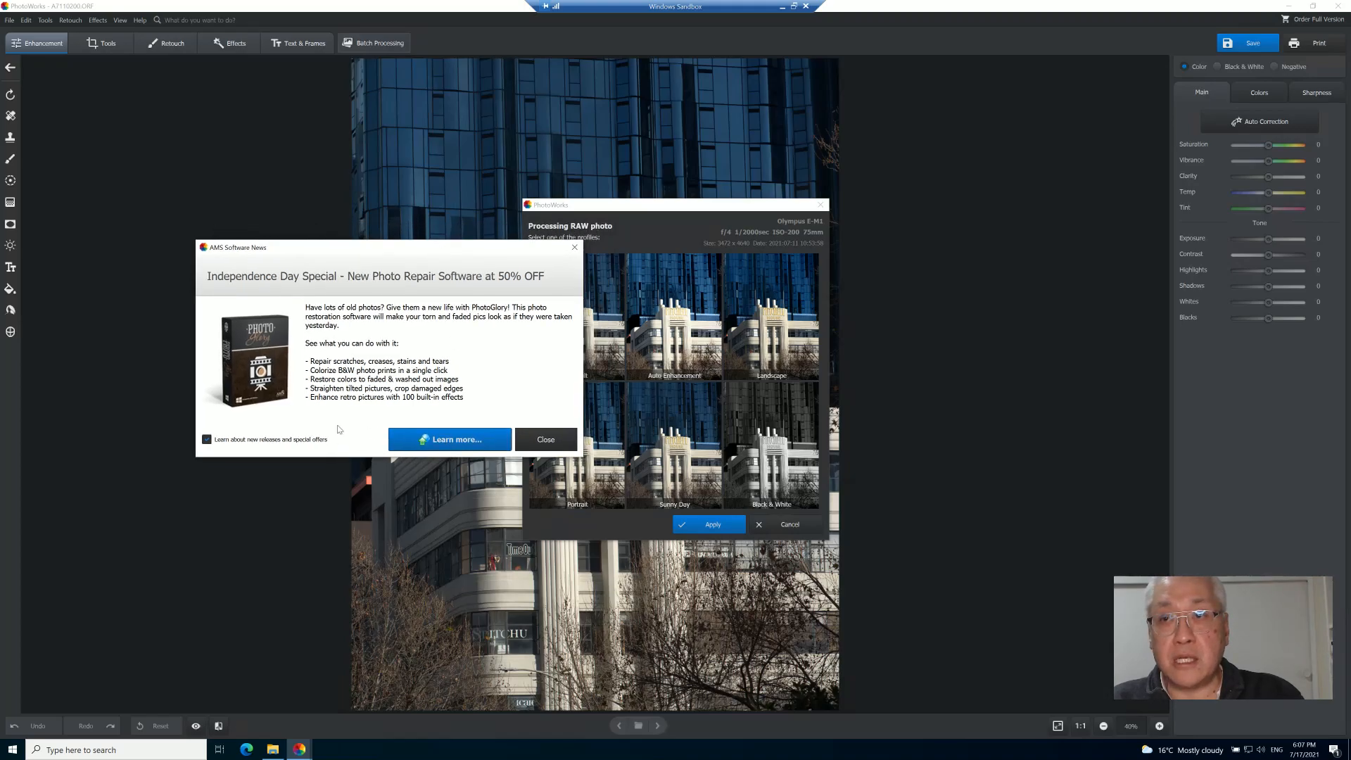
click(529, 433)
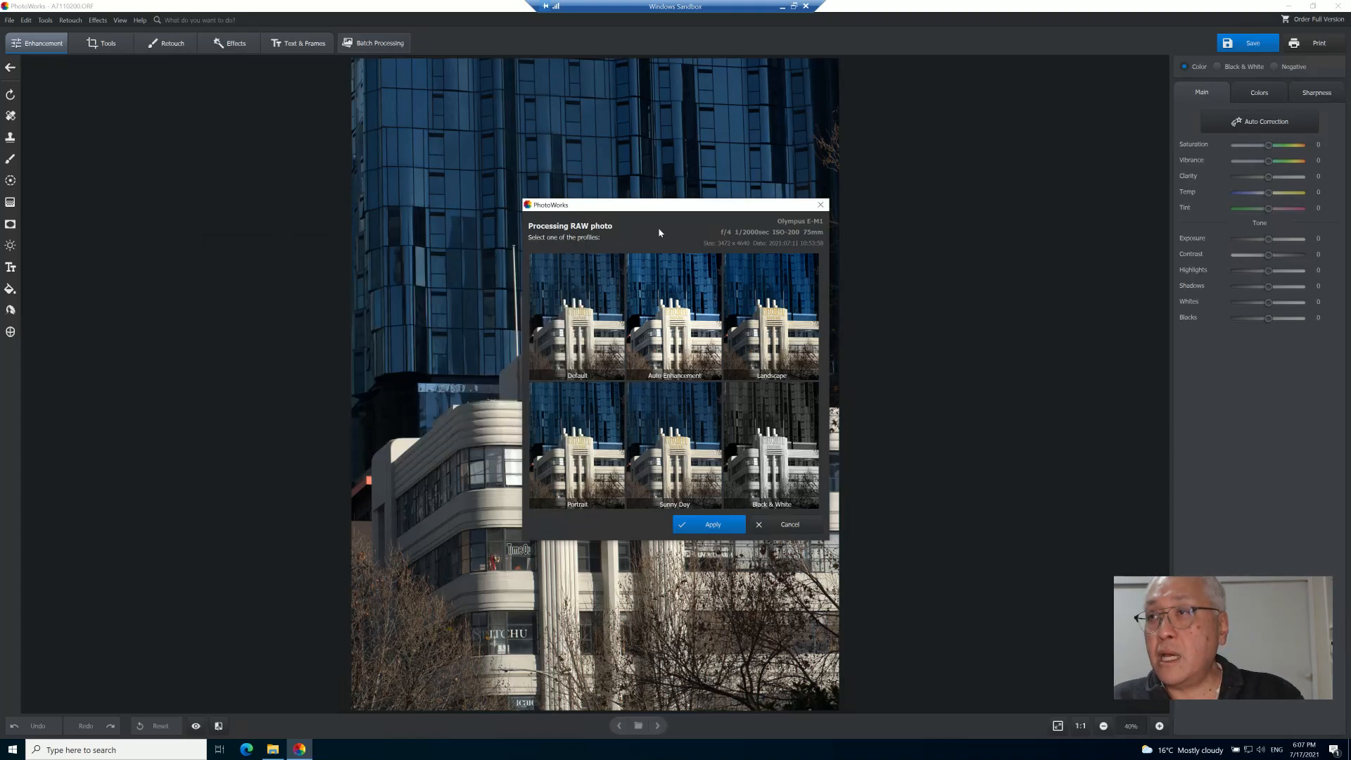
- Process the RAW photo with the Auto Enhancement profile and apply it
drag(663, 209, 345, 247)
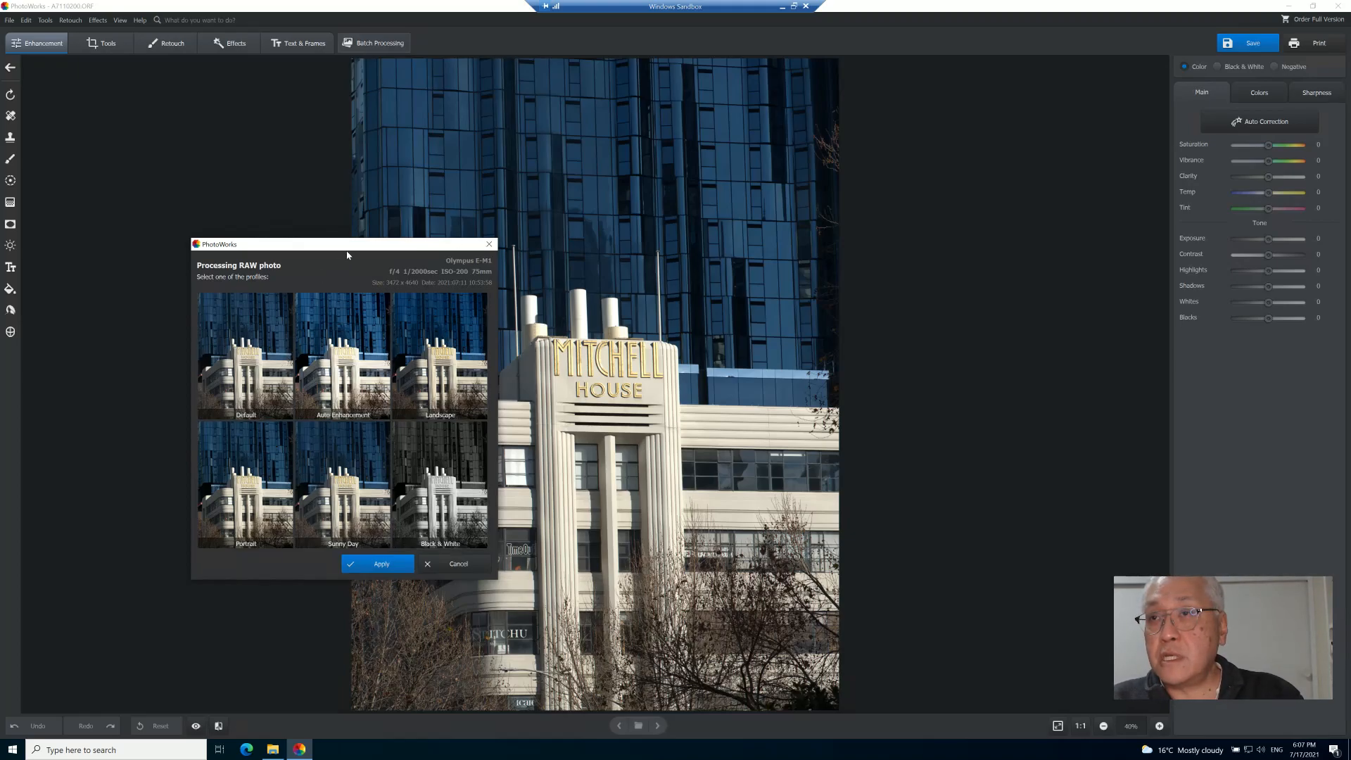
drag(350, 245, 234, 100)
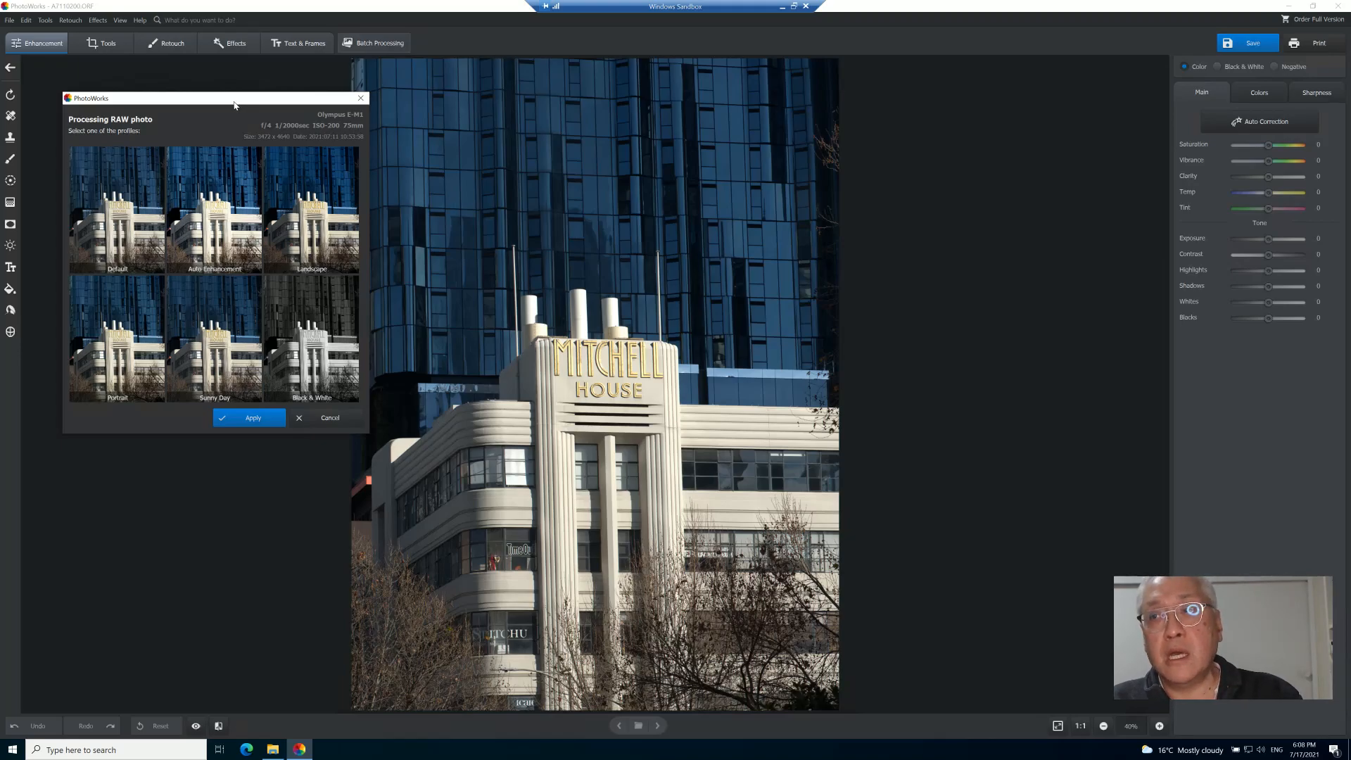
drag(239, 100, 257, 101)
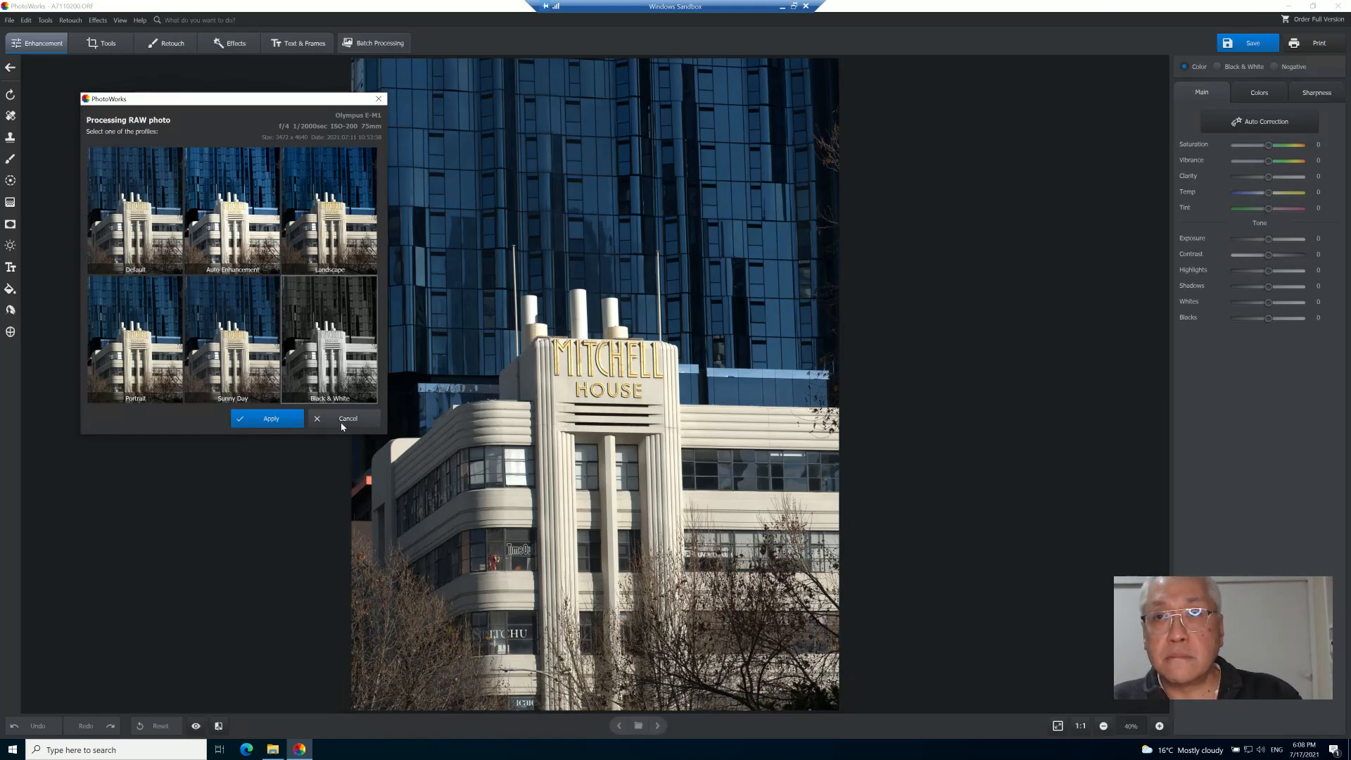
click(259, 227)
click(272, 419)
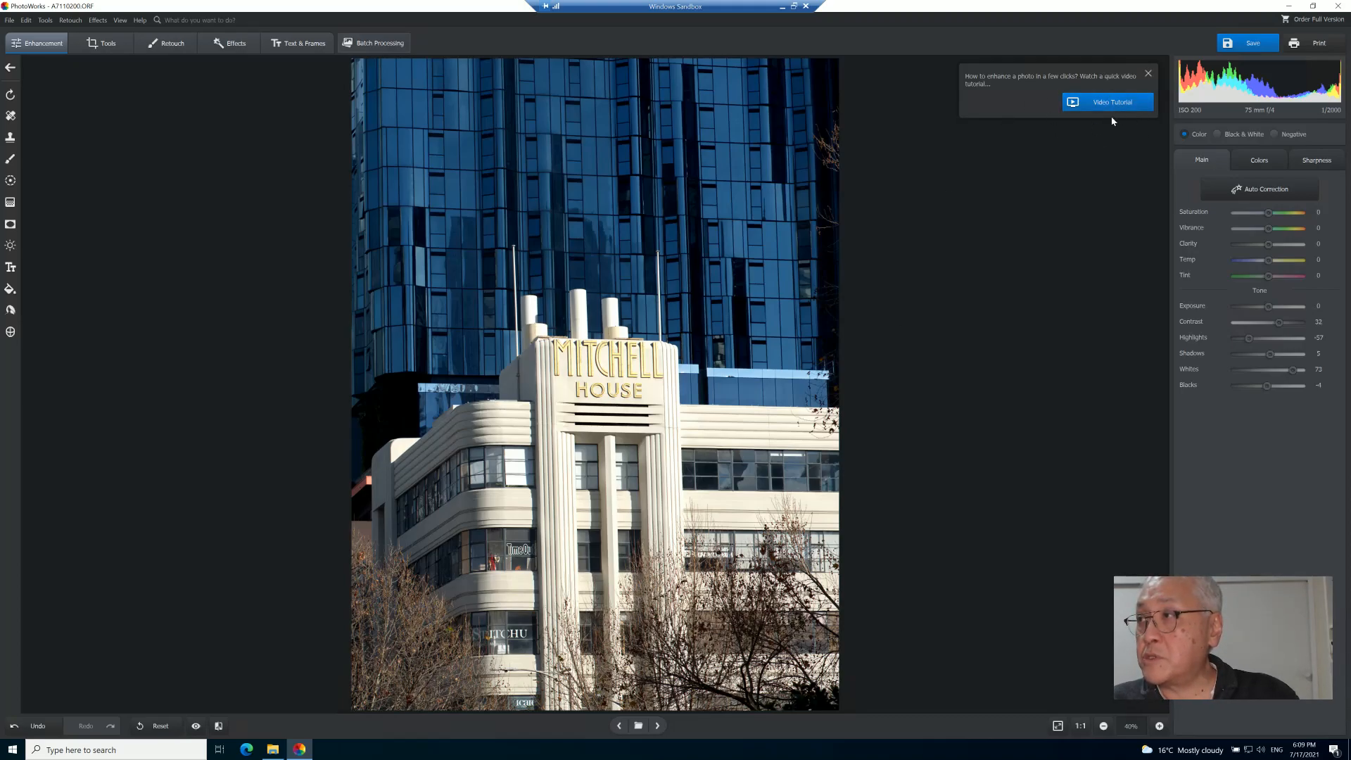
- Dismiss the video tutorial tip and try Auto Correction twice, undoing it each time
click(1149, 73)
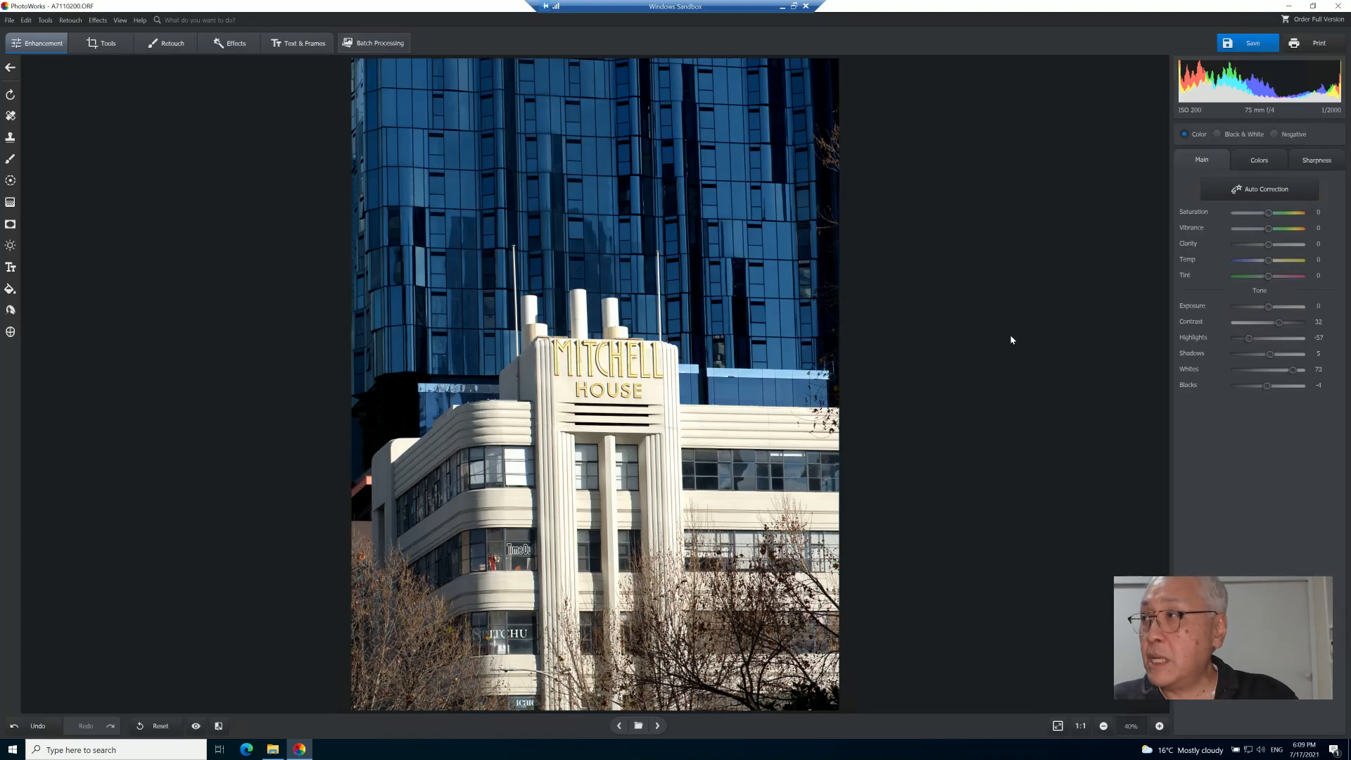
click(1236, 192)
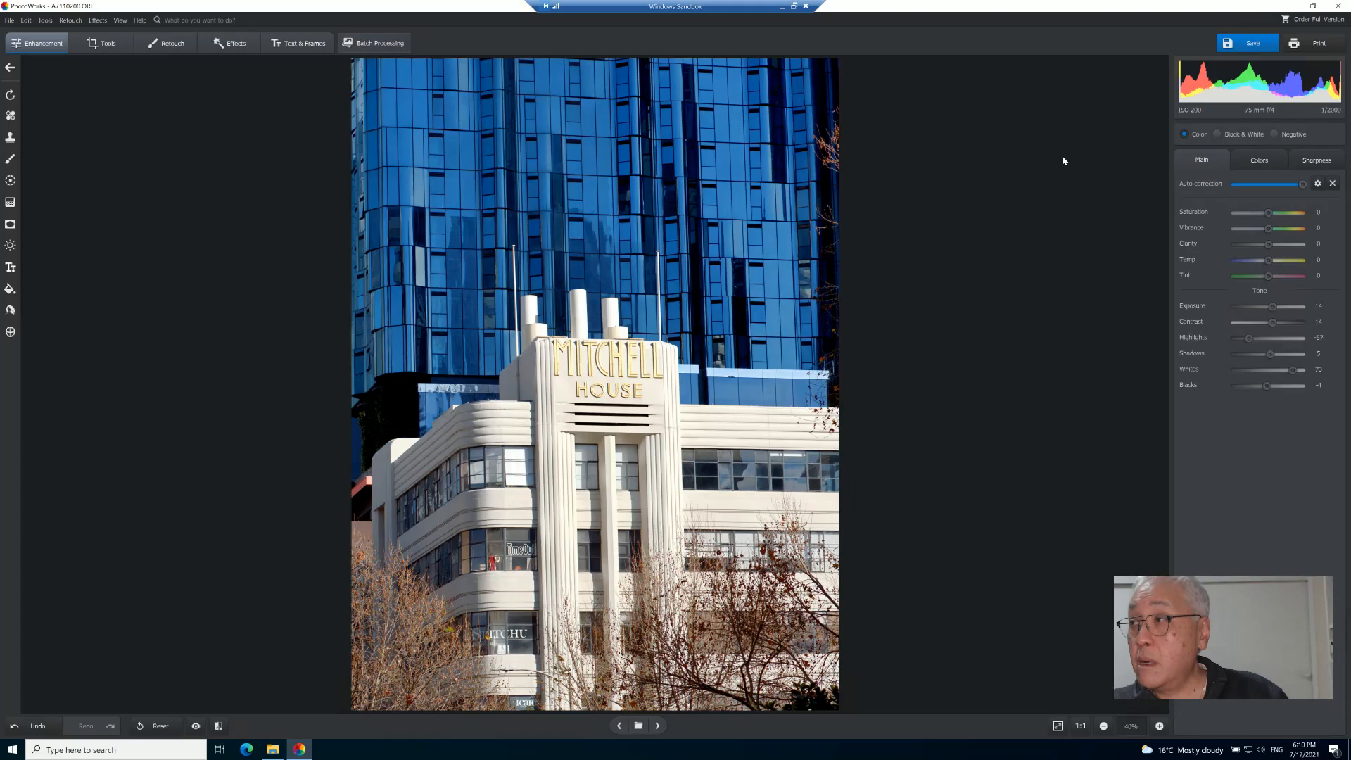
key(ctrl+z)
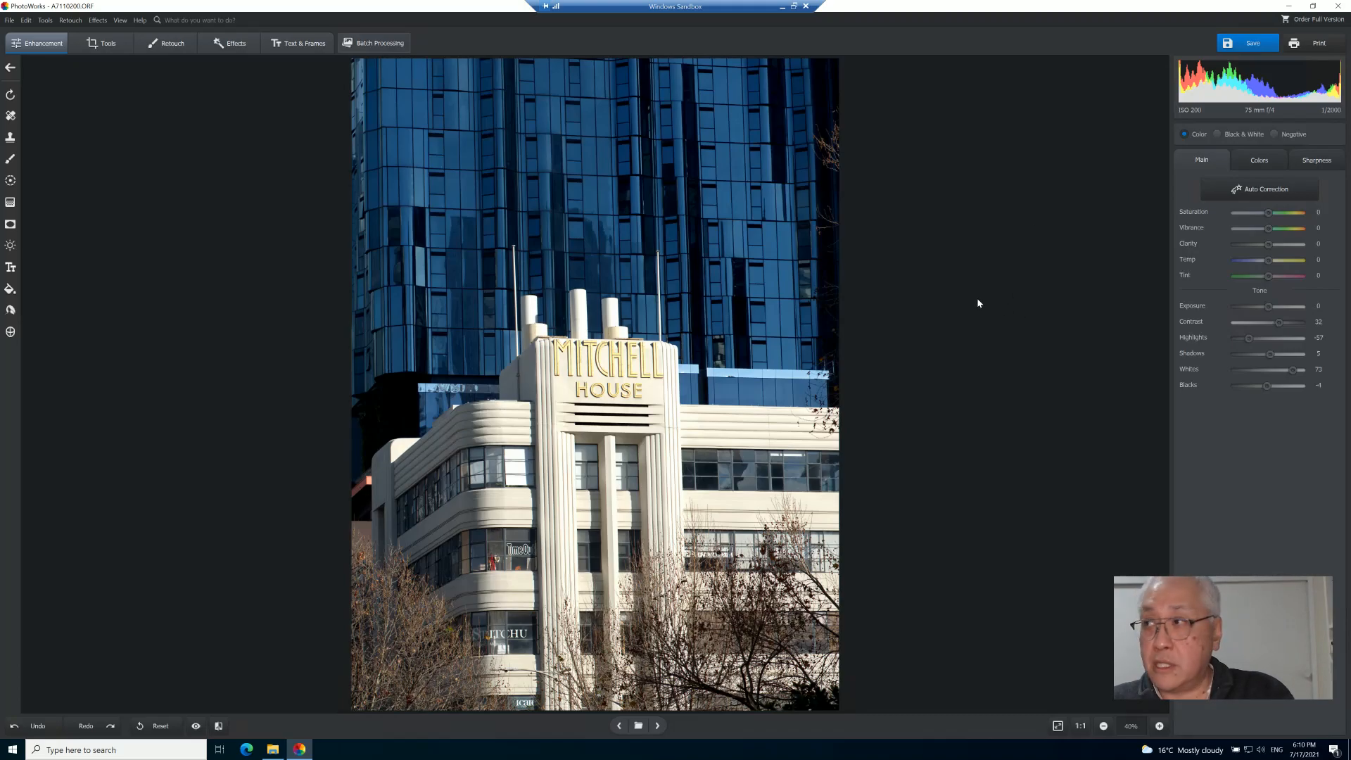
click(1227, 198)
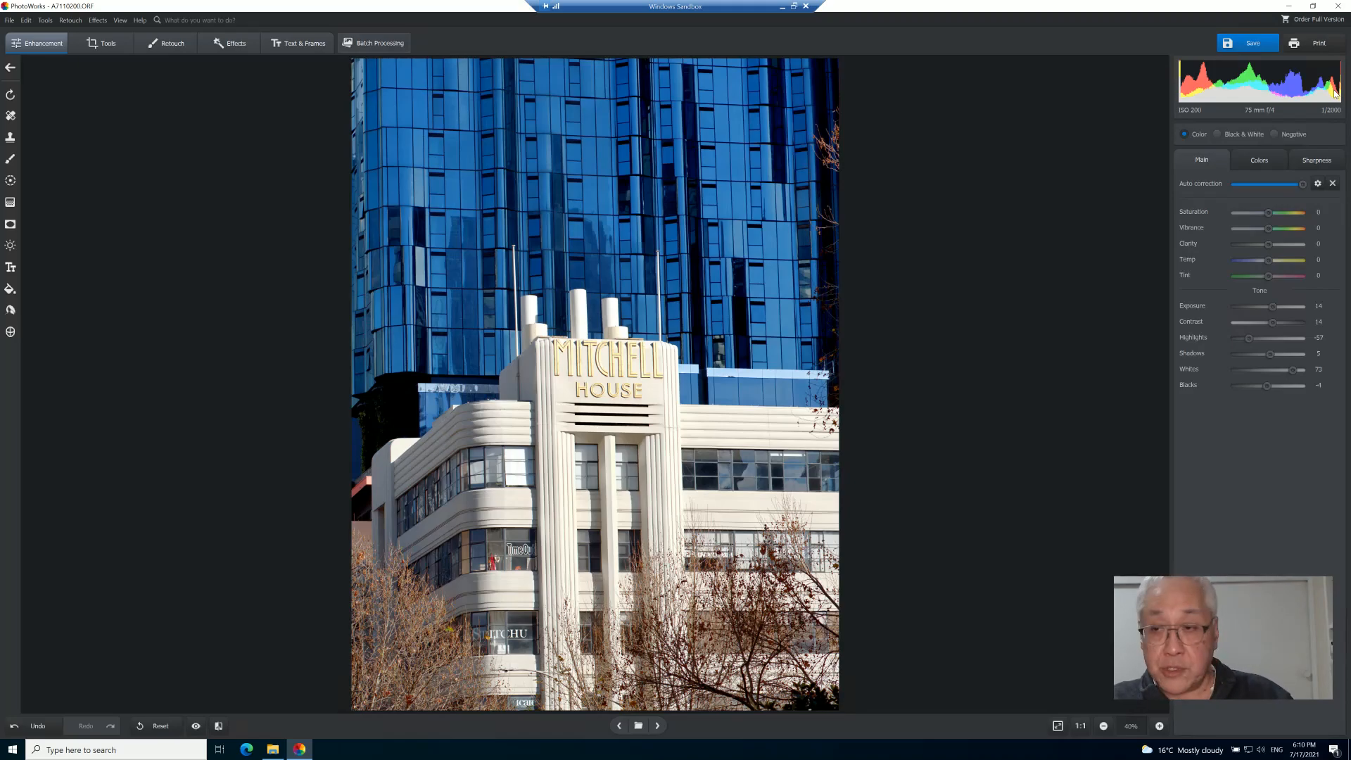
key(ctrl+z)
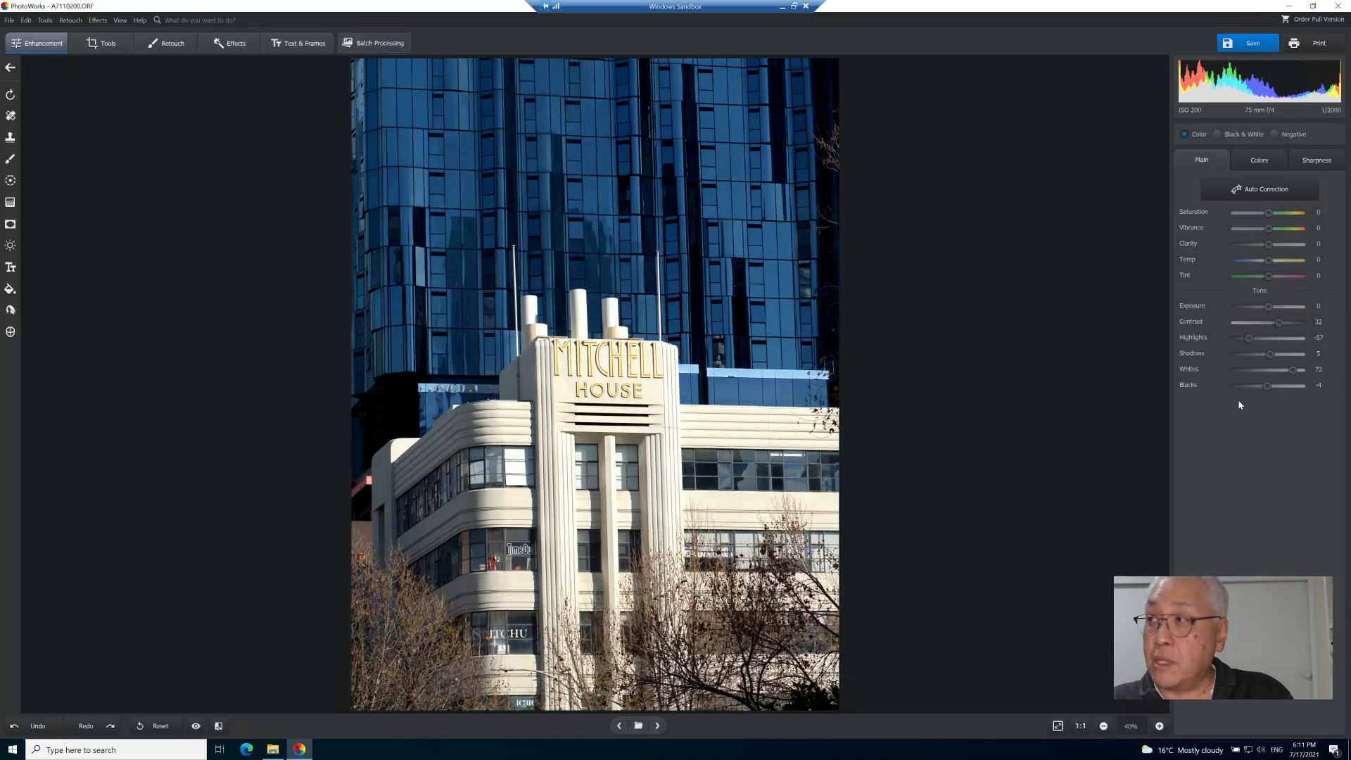
- Browse the Colors Hue, Saturation and Luminance adjustments and the Sharpness settings
click(1259, 164)
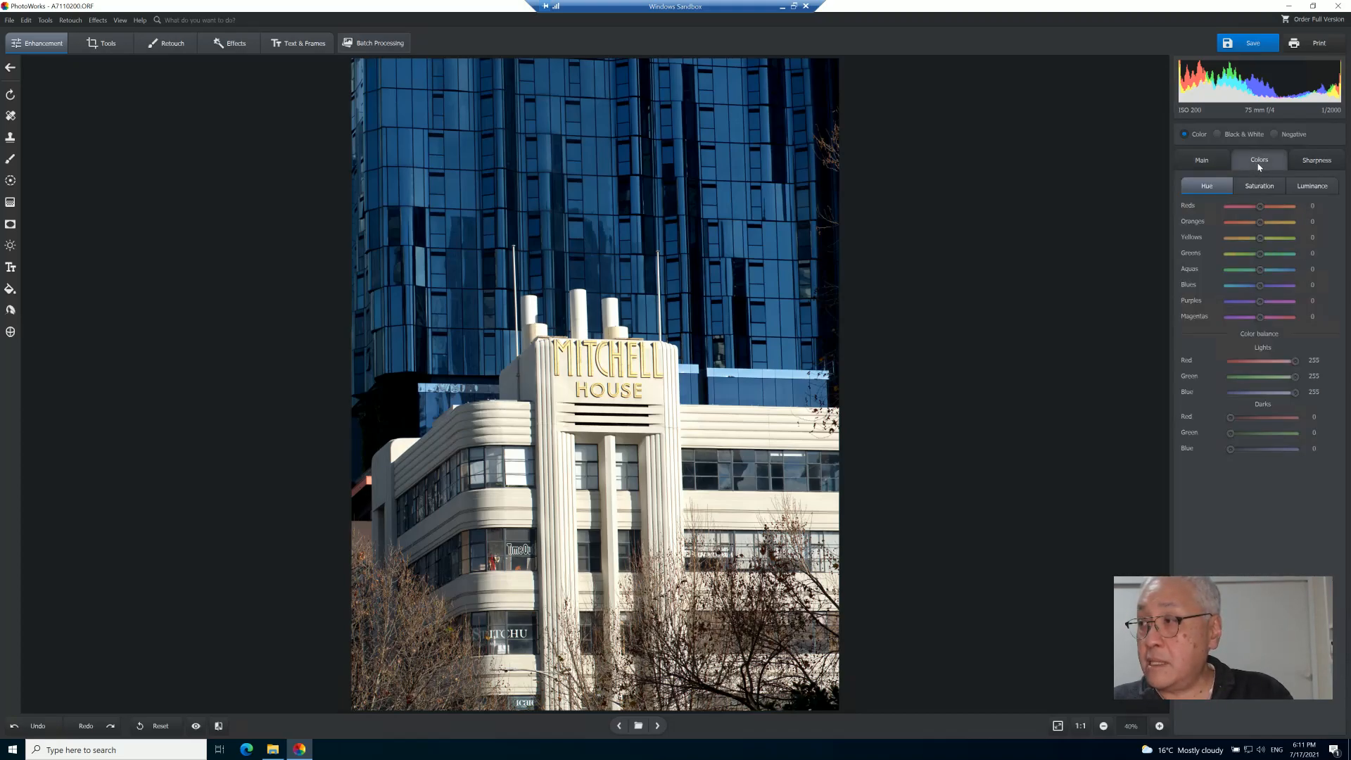
click(1307, 189)
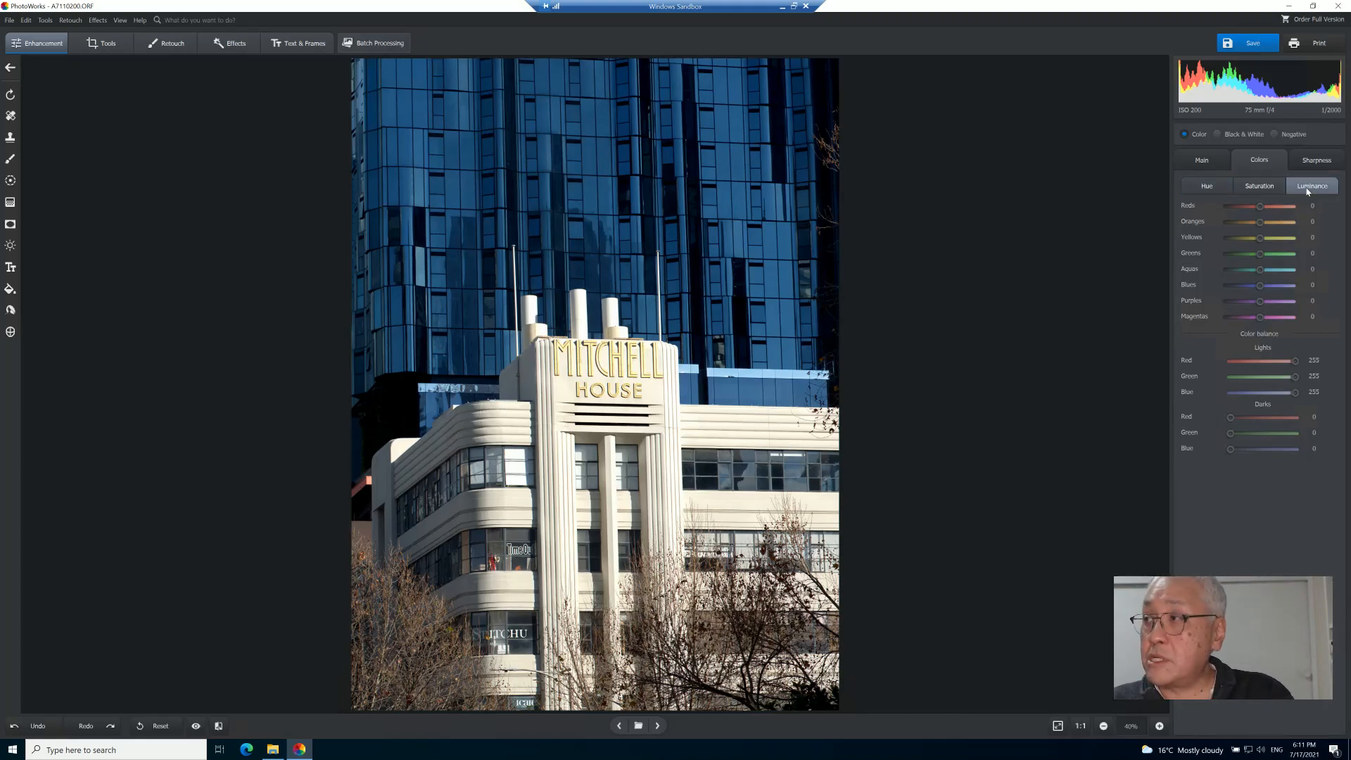
click(1207, 187)
click(1255, 188)
click(1315, 189)
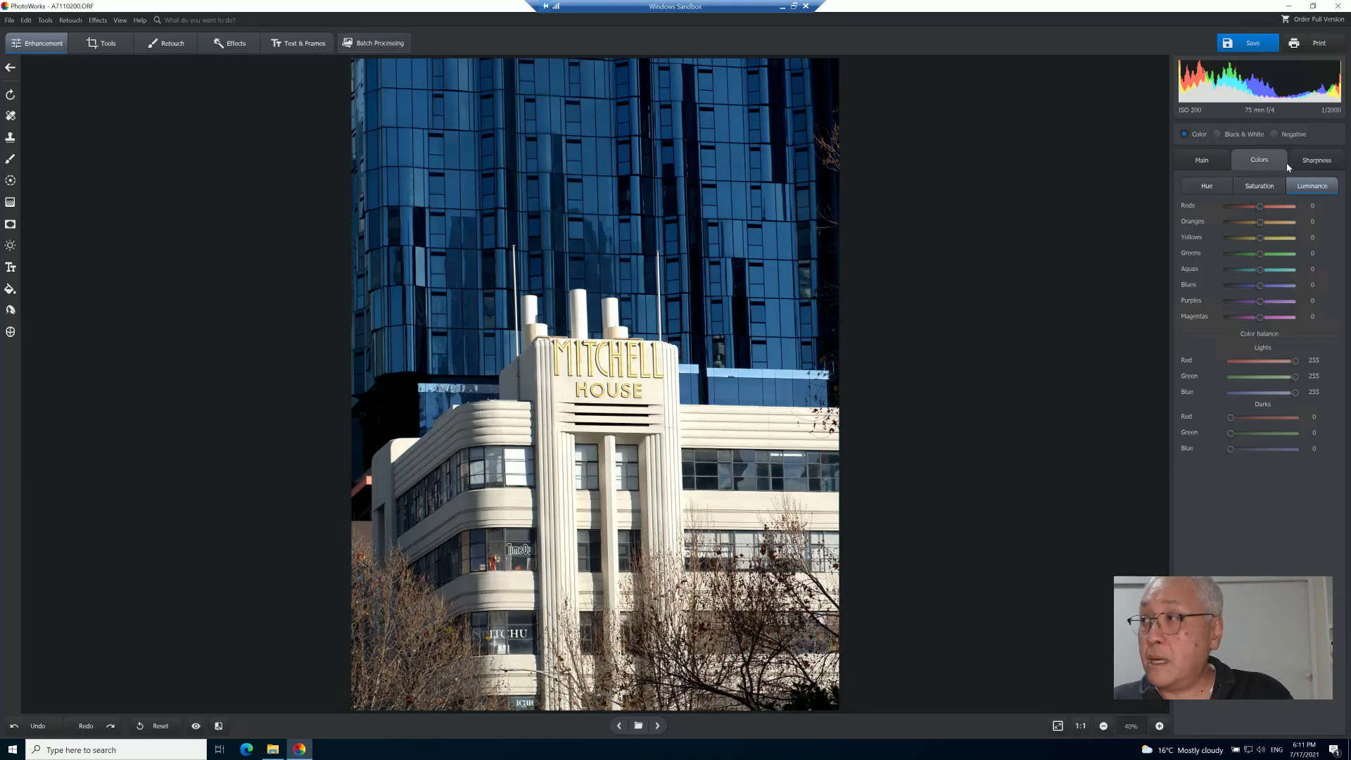
click(1316, 166)
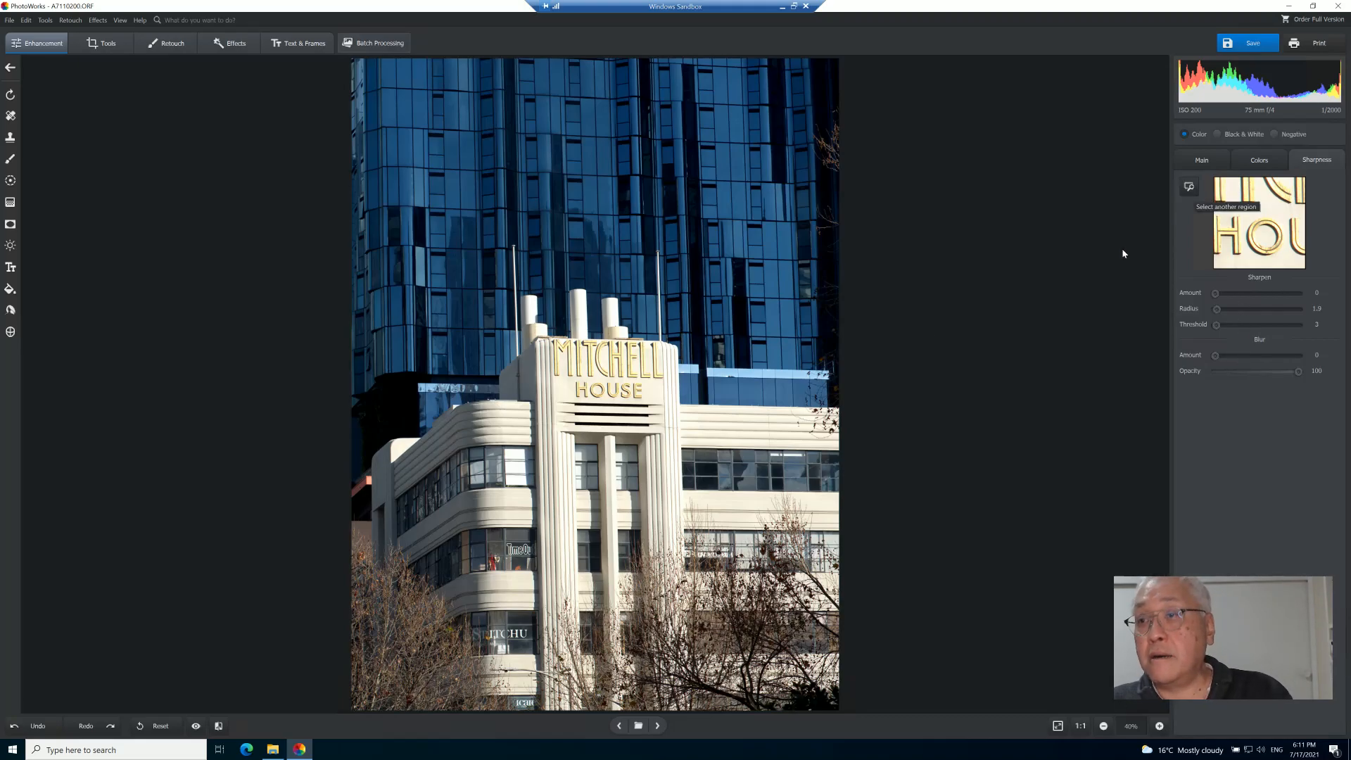
- Switch the photo to Negative mode and back to Color
click(1241, 137)
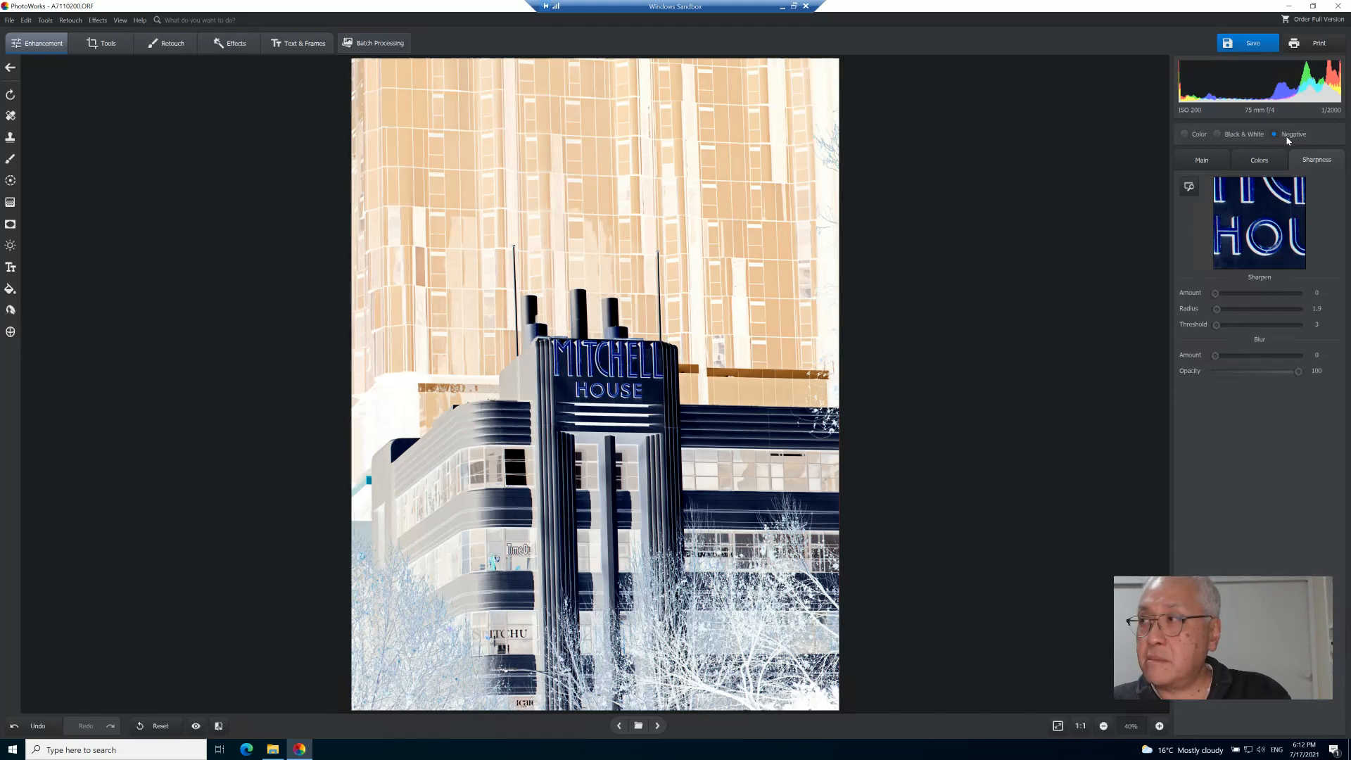
click(1184, 136)
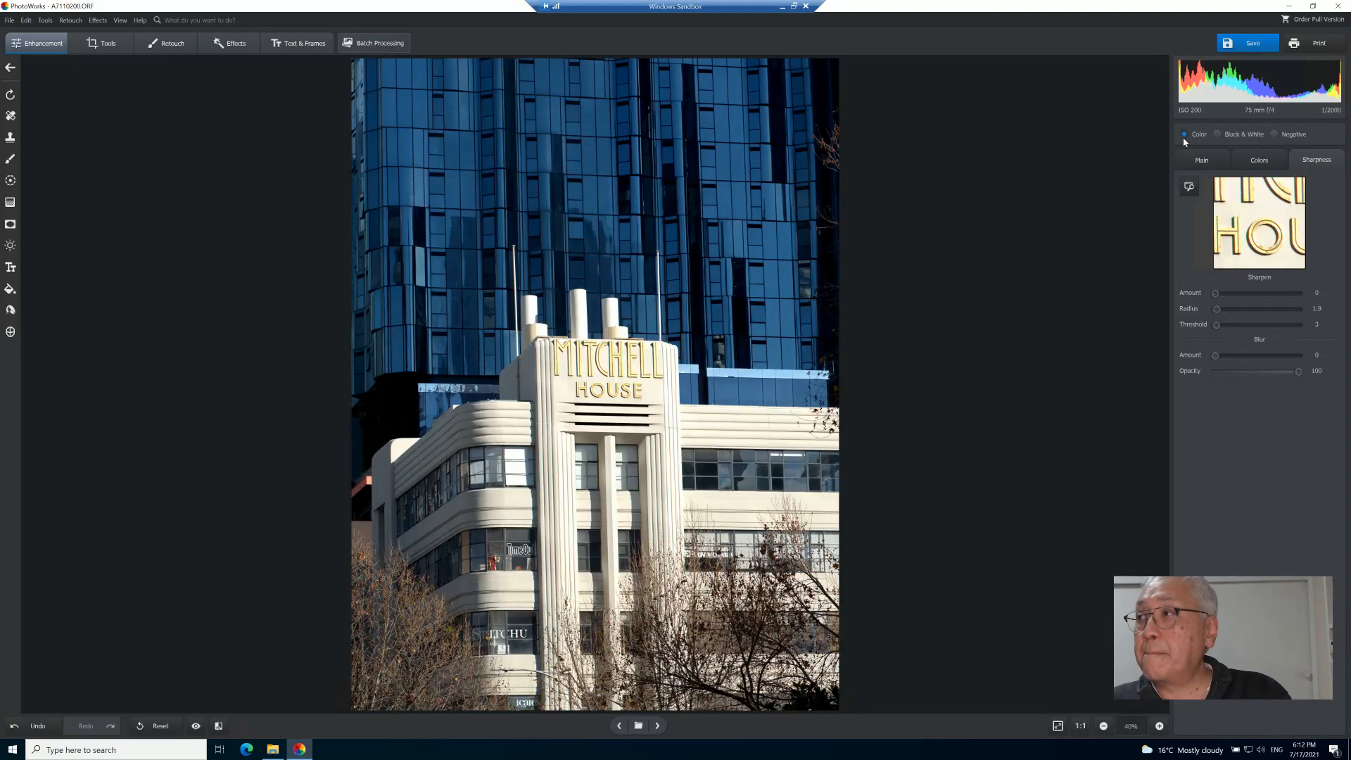
- Try cropping the top off the photo with the Crop tool and a Rule of Thirds overlay, then cancel
click(91, 49)
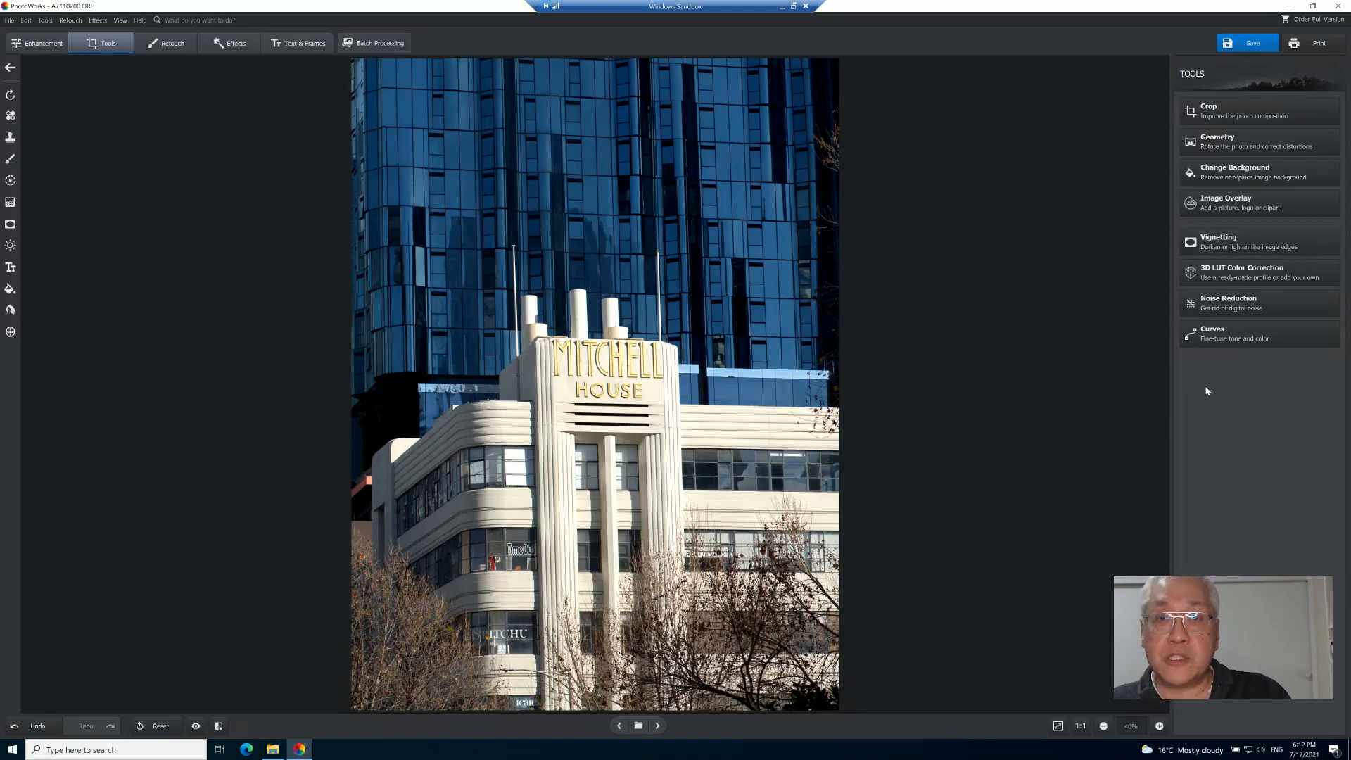
click(1250, 126)
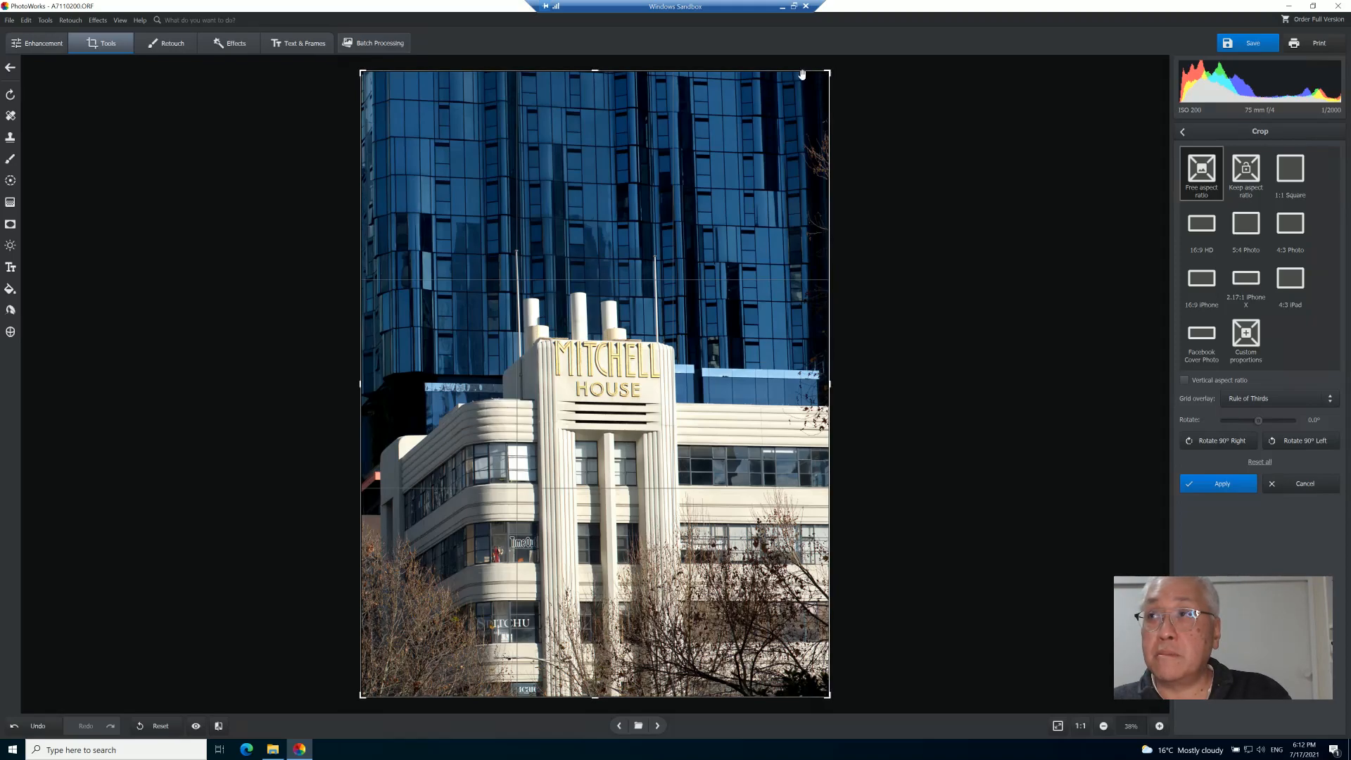
drag(593, 79, 576, 201)
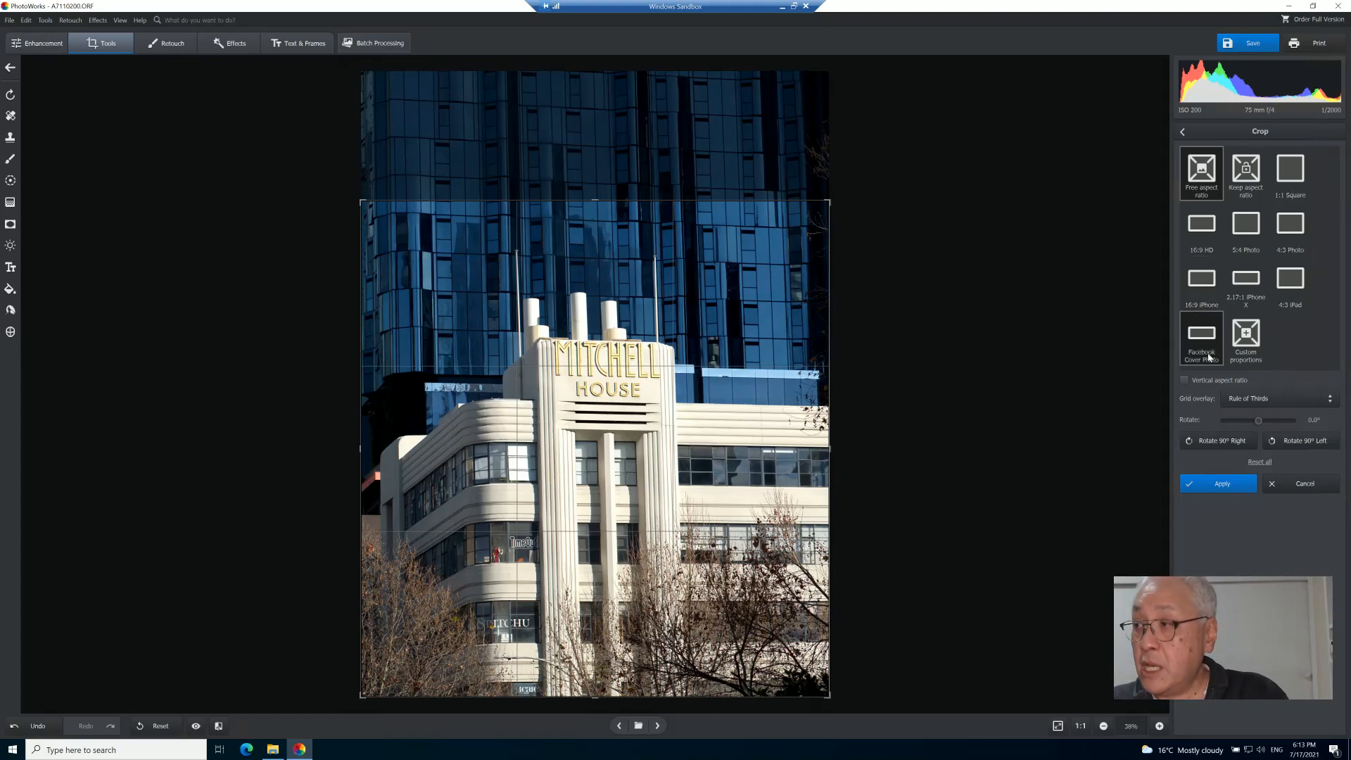
click(1267, 407)
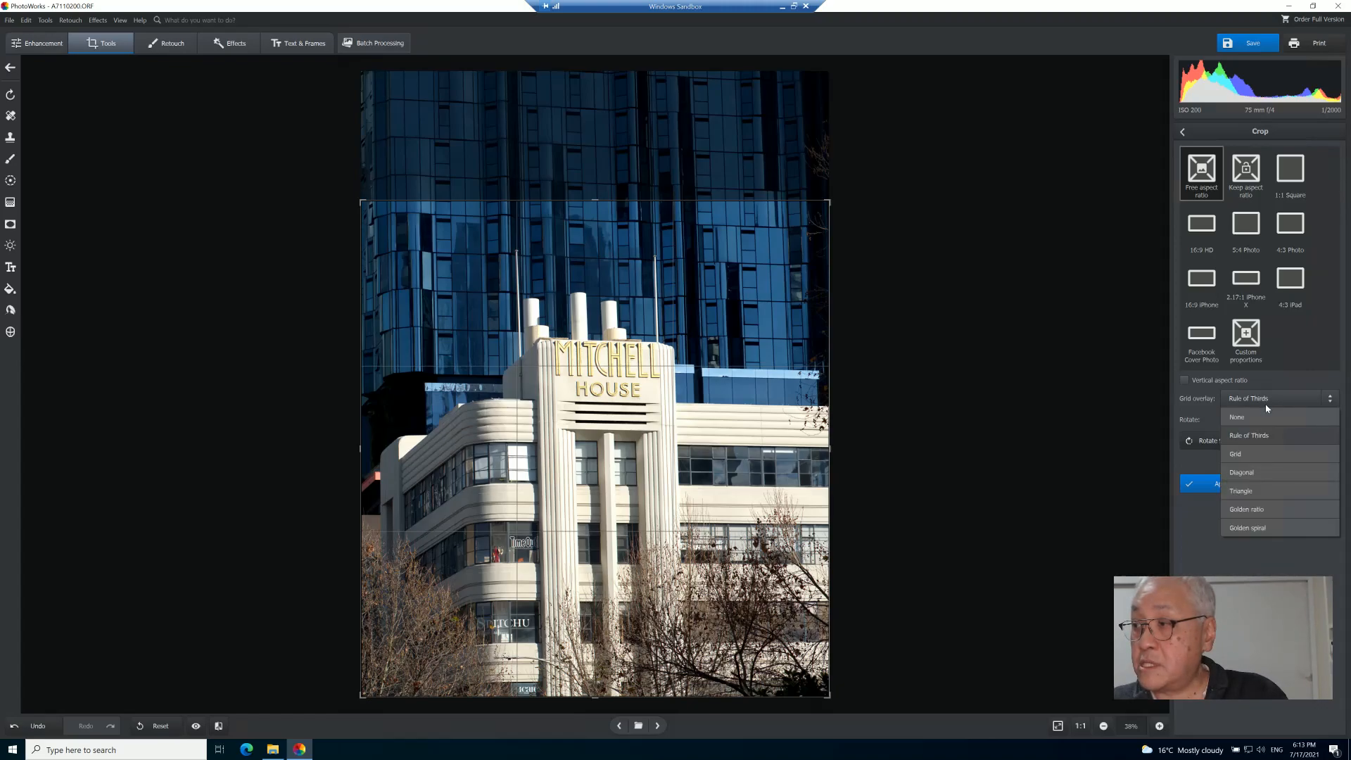
click(1260, 406)
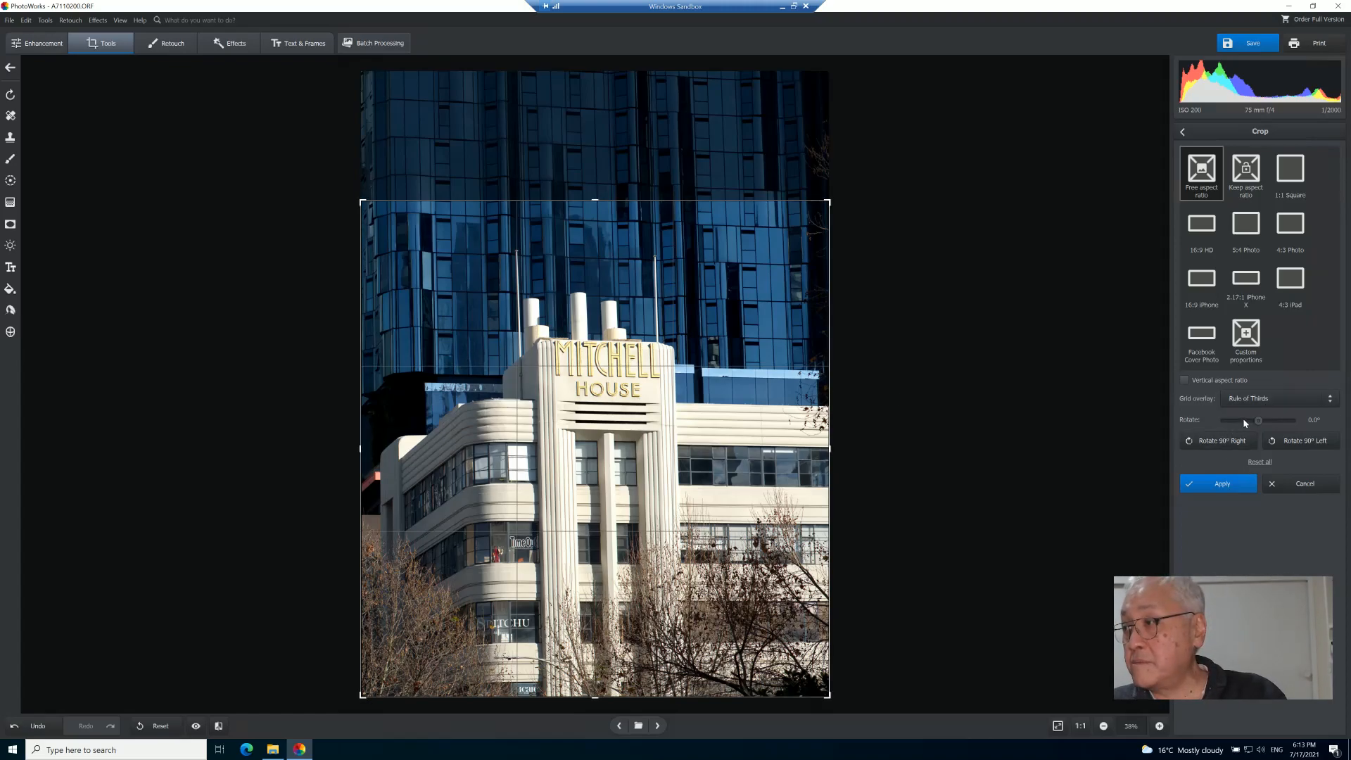
click(1289, 486)
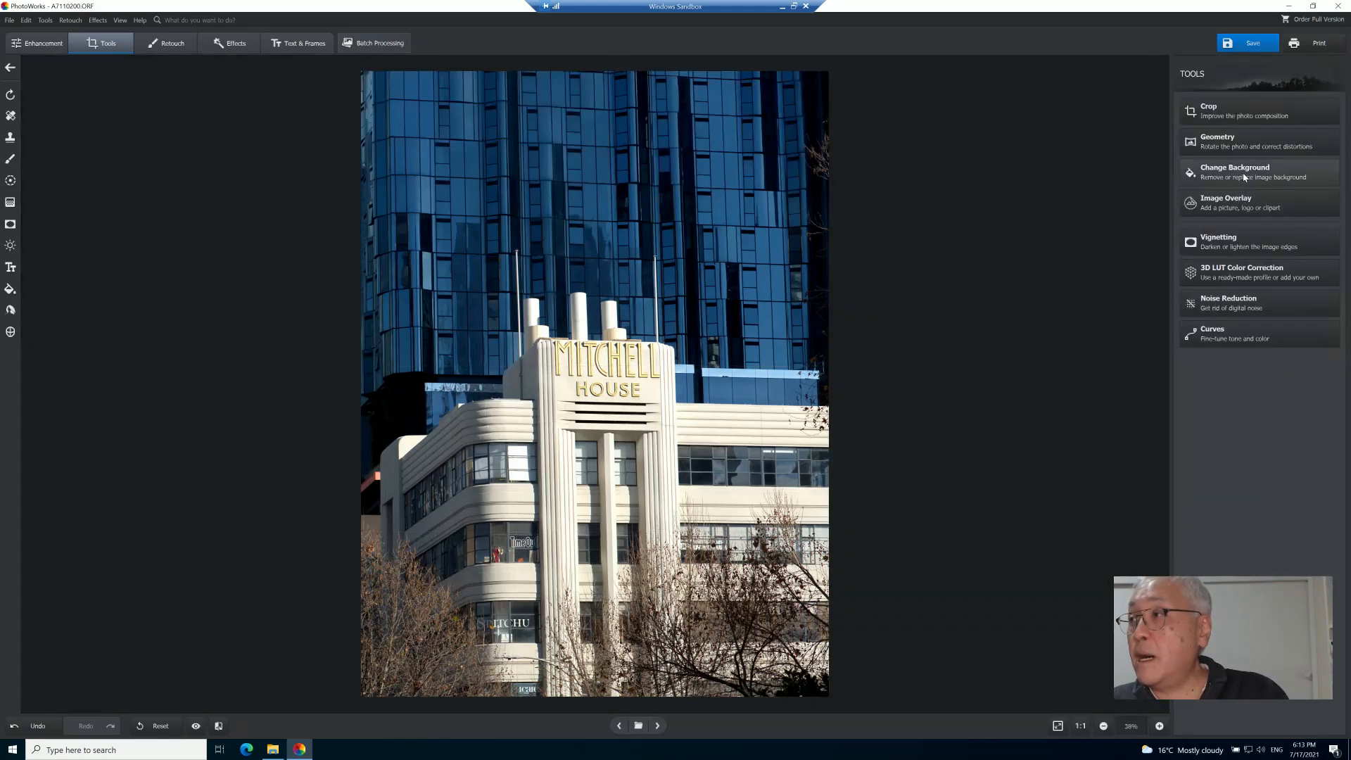
- Try a Vertical geometry correction of -40, reset it and cancel the Geometry tool
click(1254, 150)
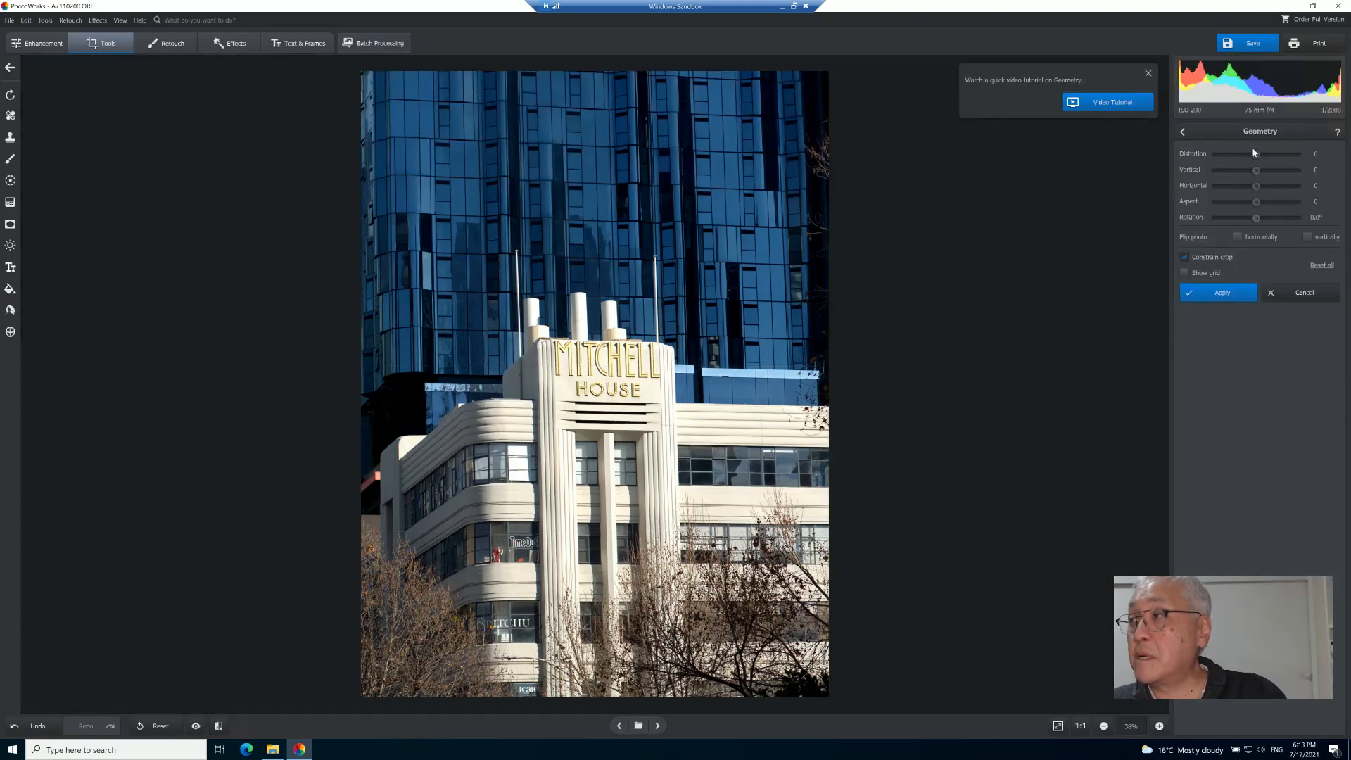
click(1148, 74)
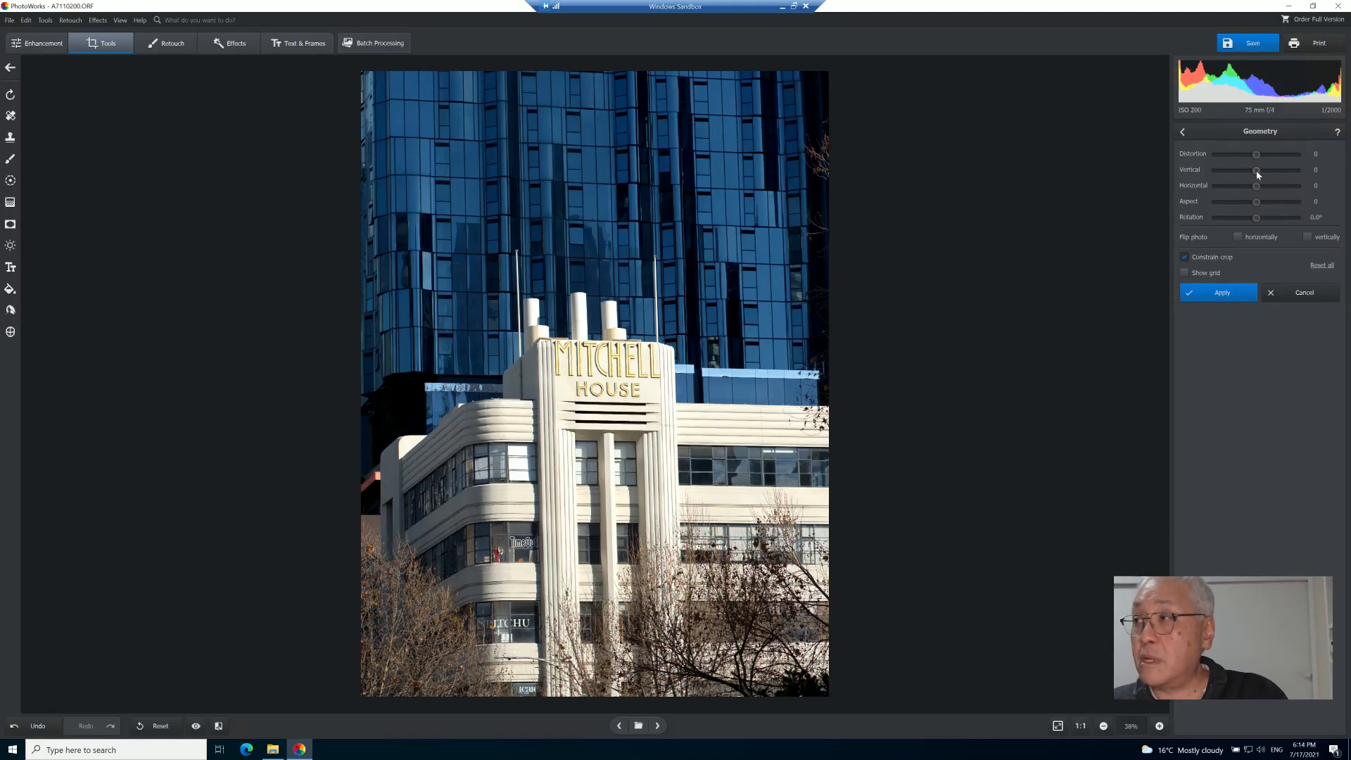
mouse_move(1256, 170)
mouse_down()
mouse_move(1272, 169)
mouse_move(1244, 172)
mouse_up()
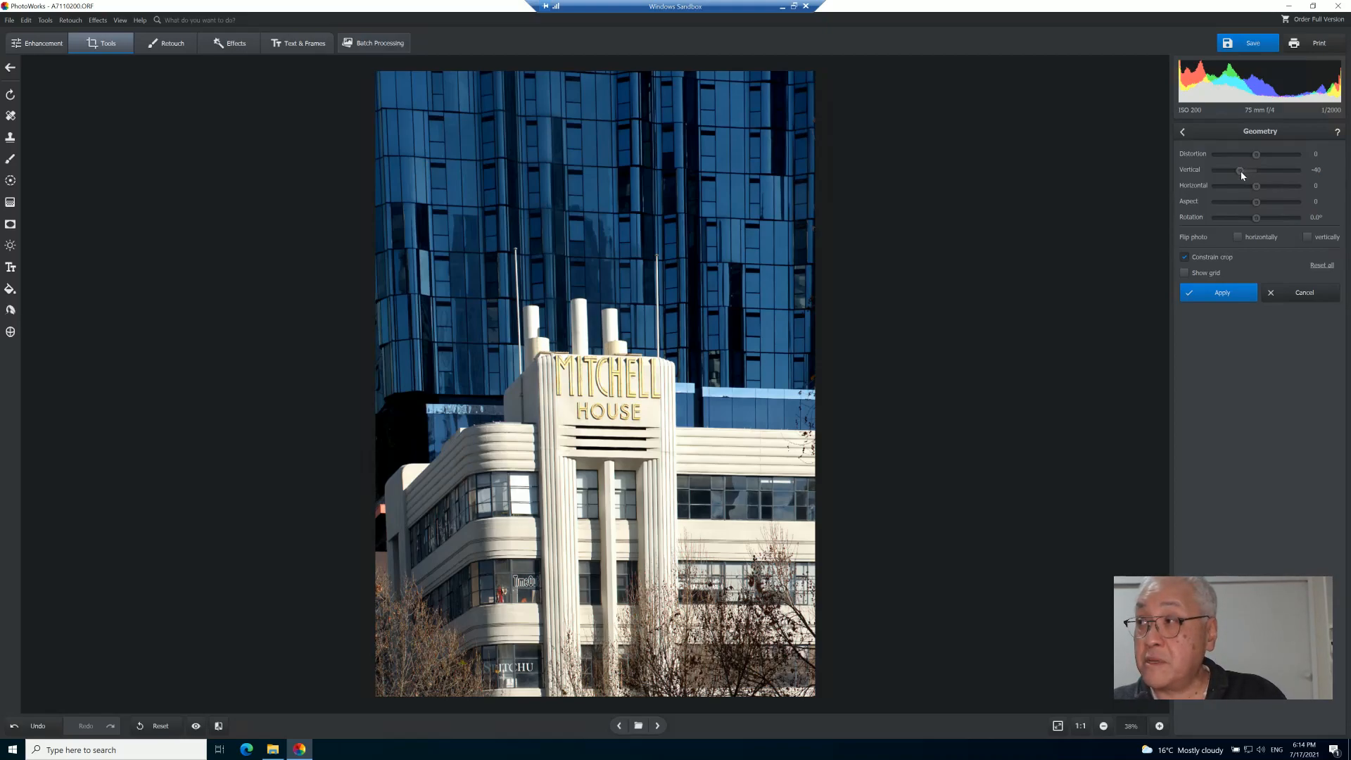
double_click(1242, 171)
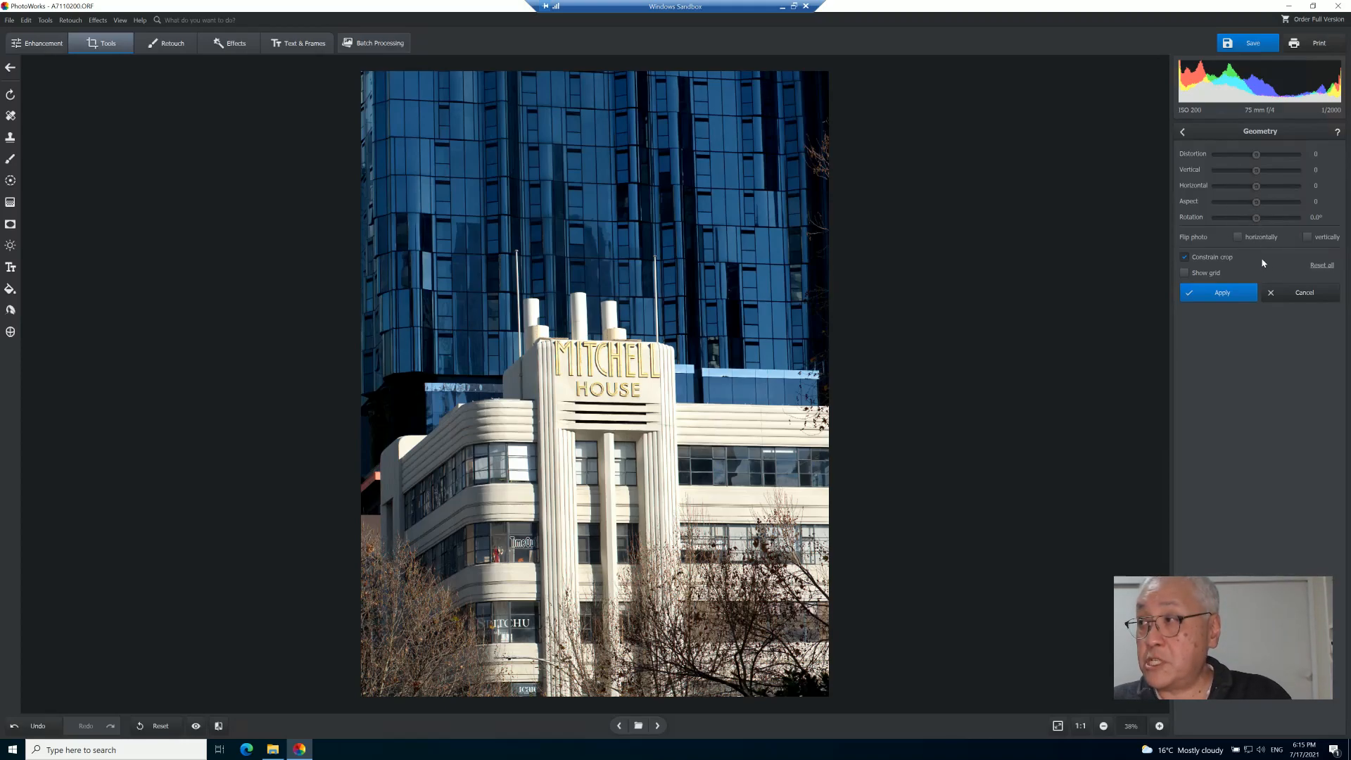
click(1296, 299)
- Open the Change Background tool and continue past its how-to dialog
click(1254, 179)
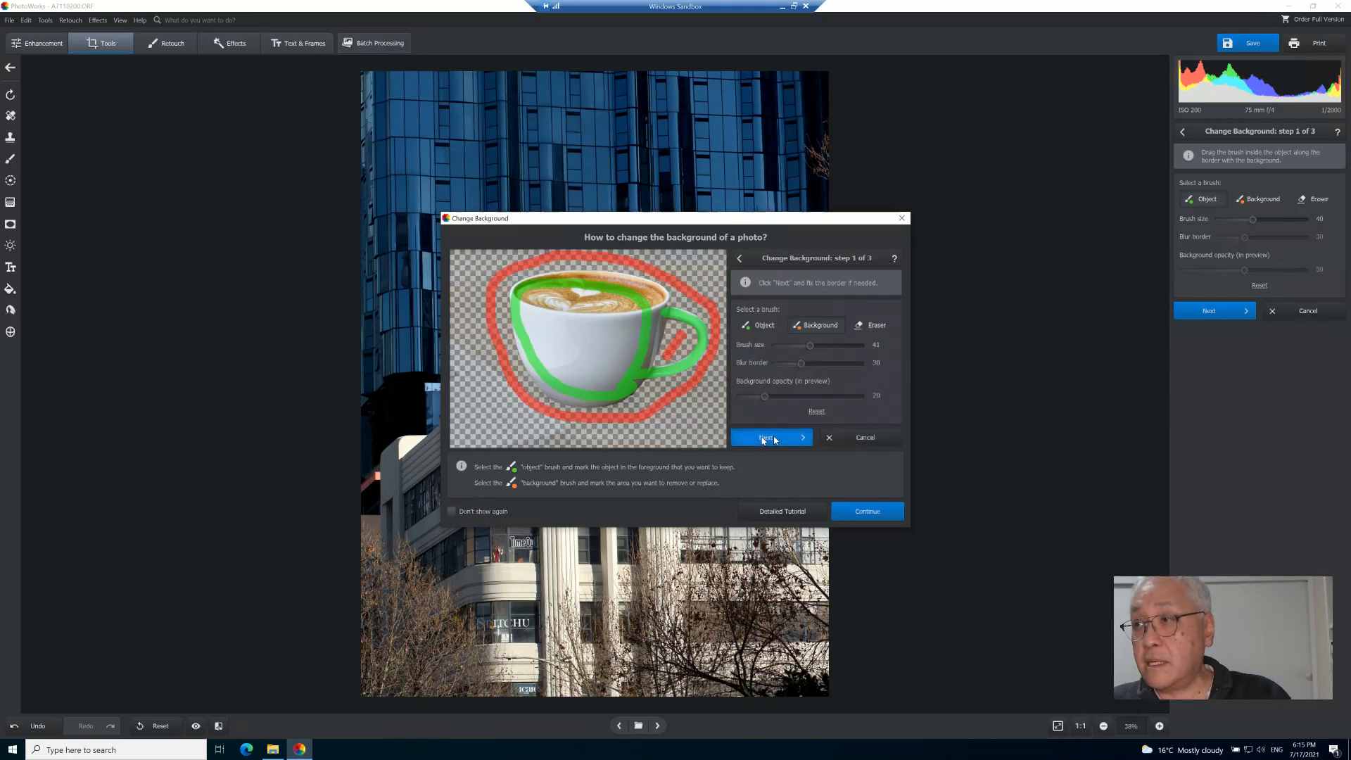
drag(701, 223, 900, 240)
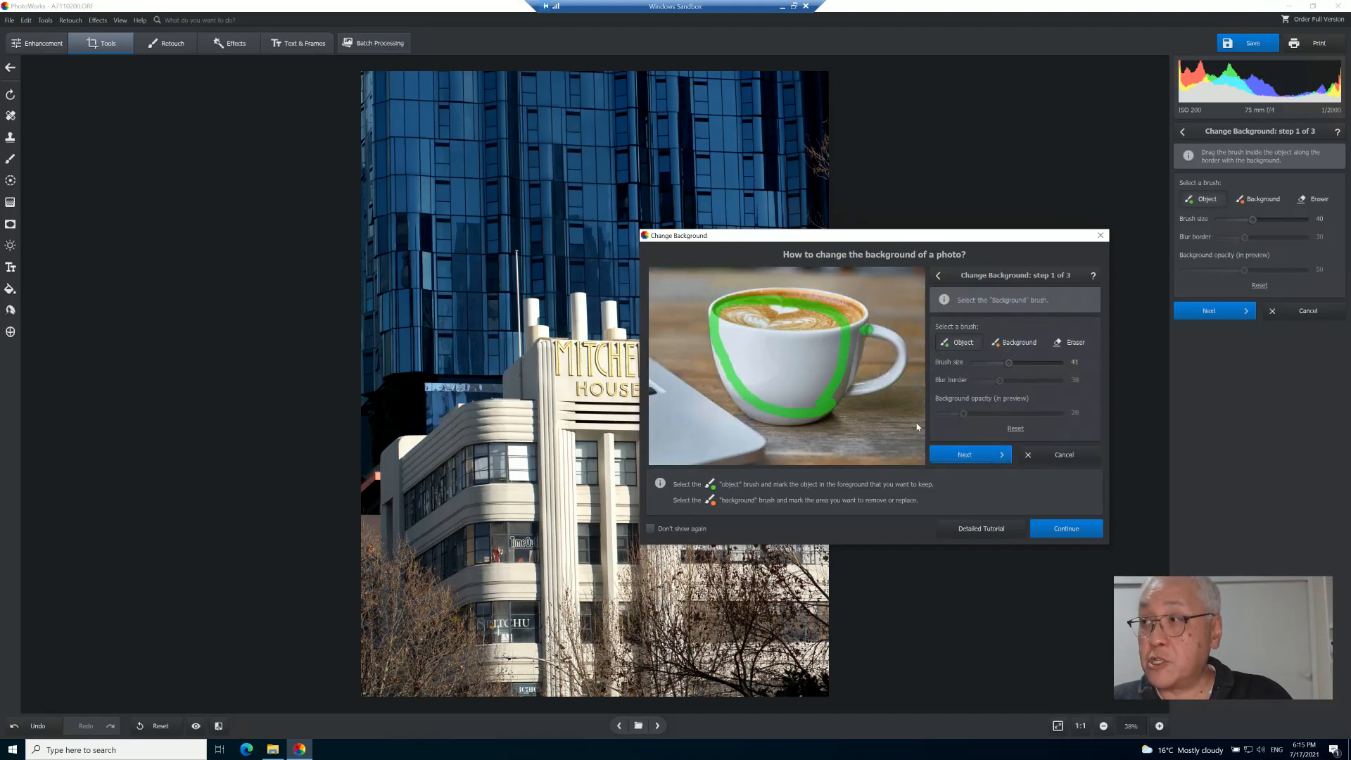
drag(853, 243, 808, 243)
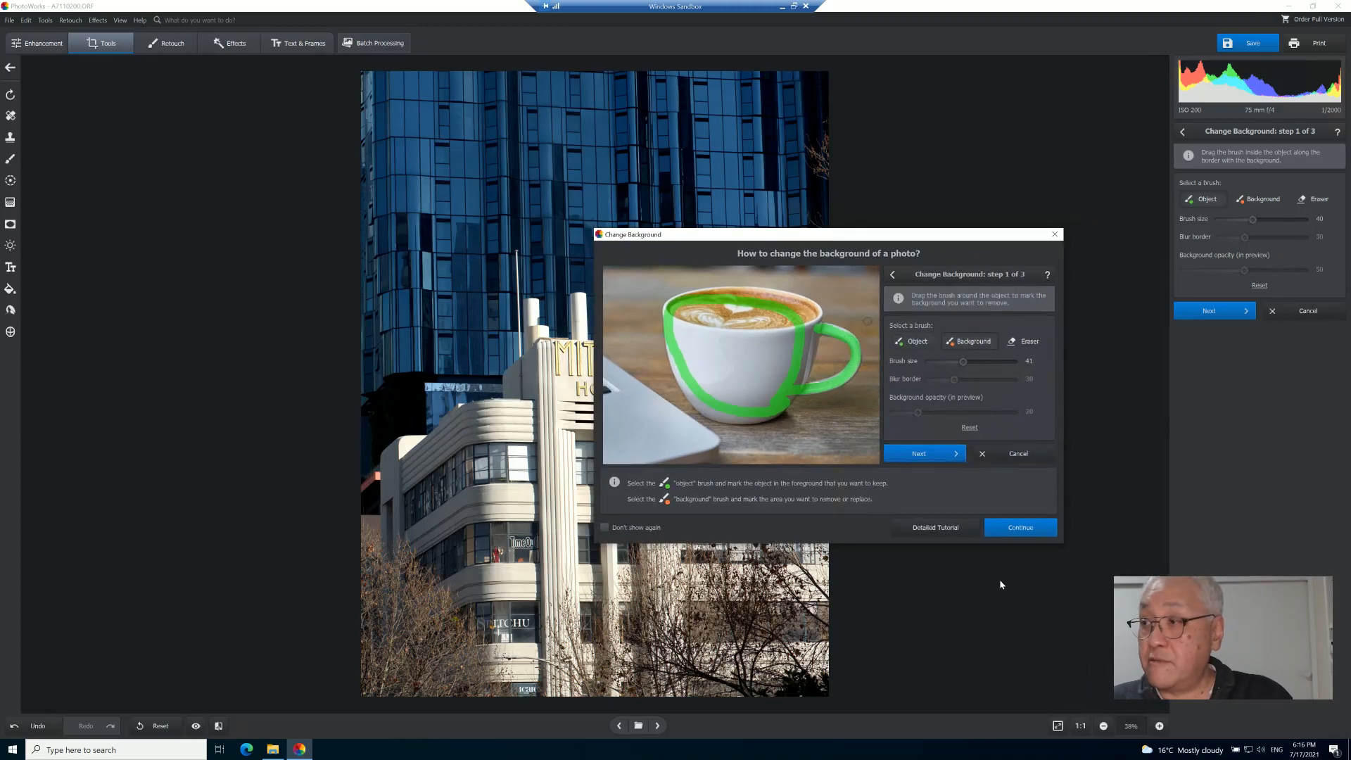
click(1021, 530)
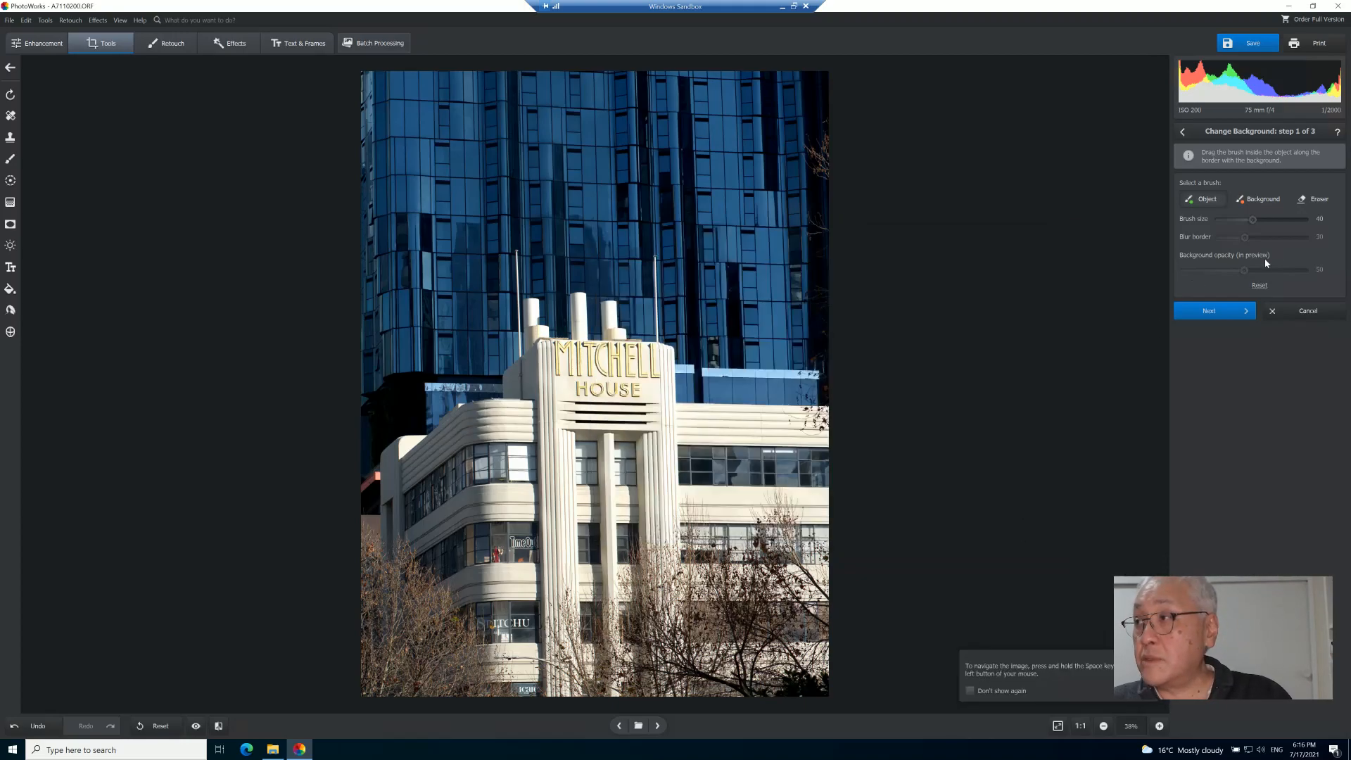
- Cancel the Change Background tool and view the Image Overlay options
click(1302, 312)
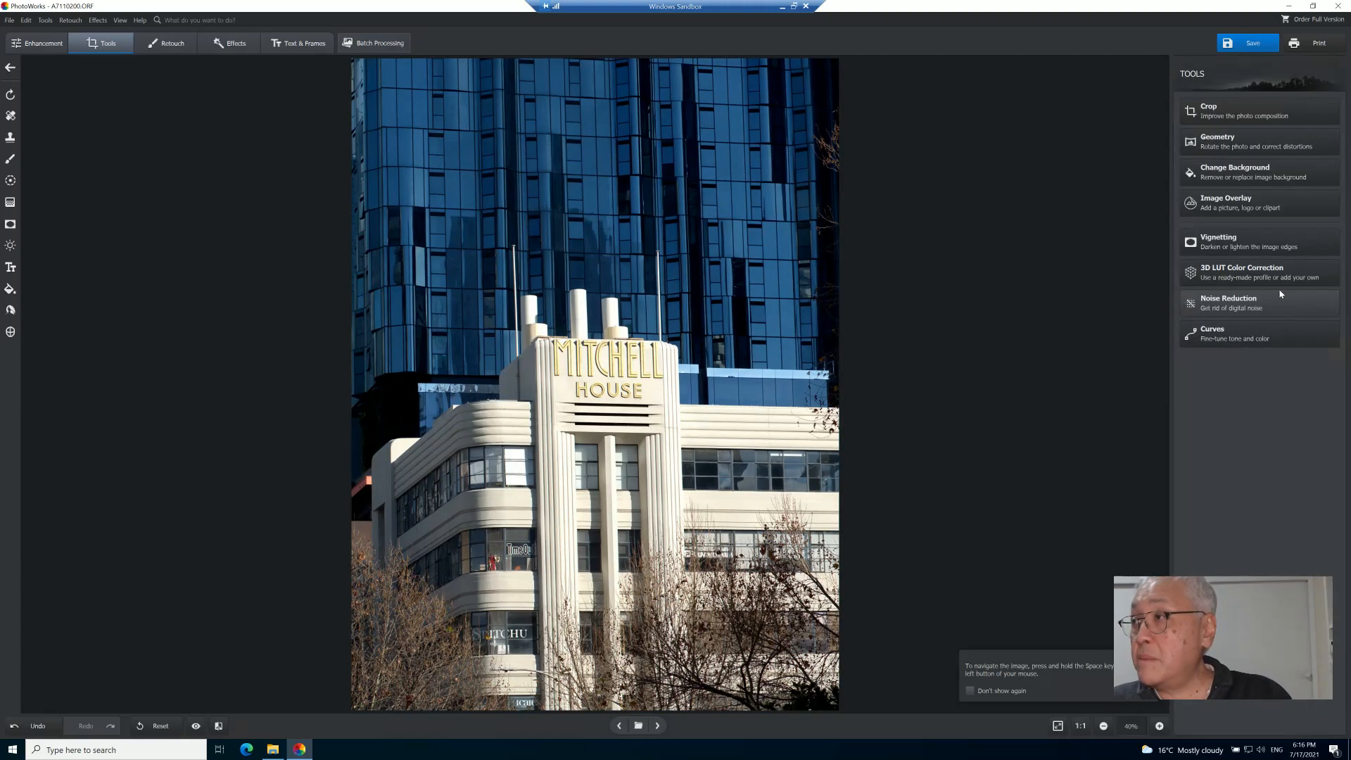
click(1235, 205)
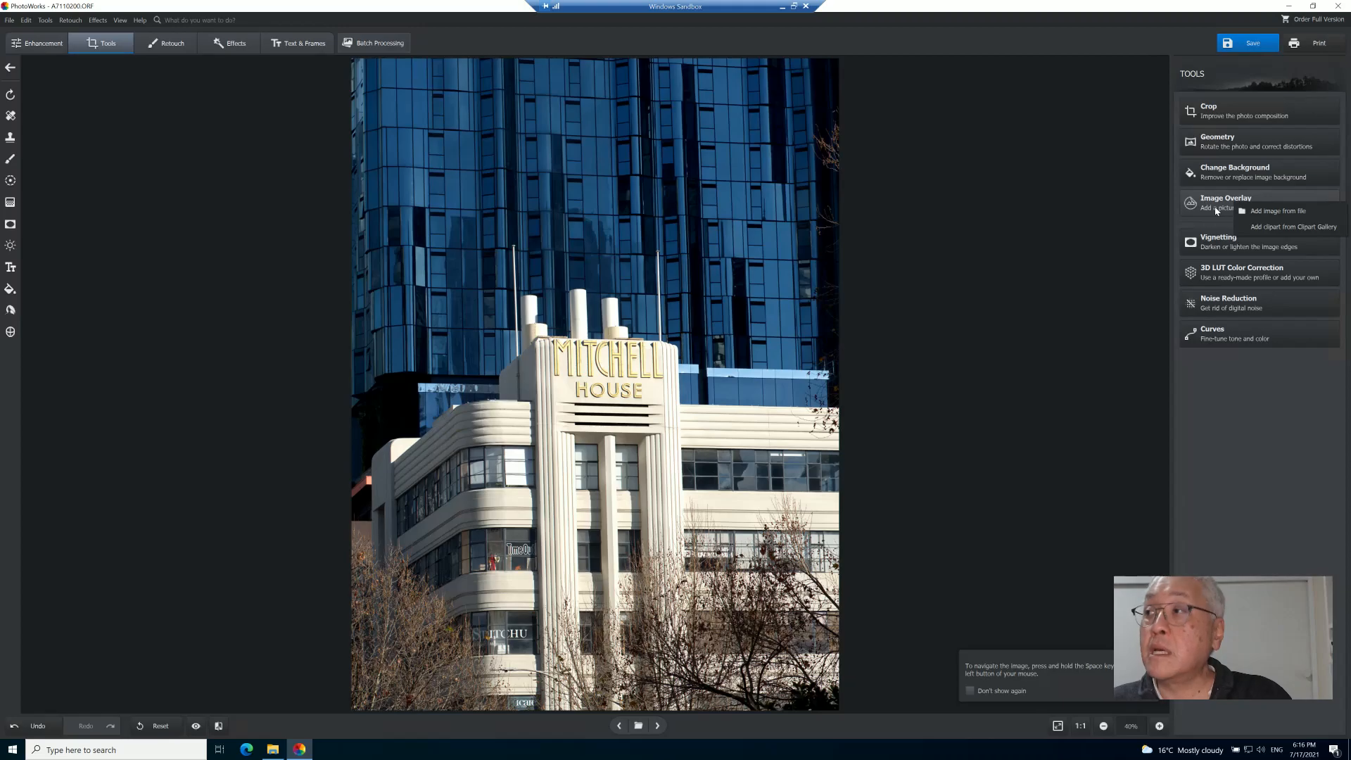
- Try Vignetting Amount values of -46 and 46, reset the slider and cancel the tool
click(1209, 241)
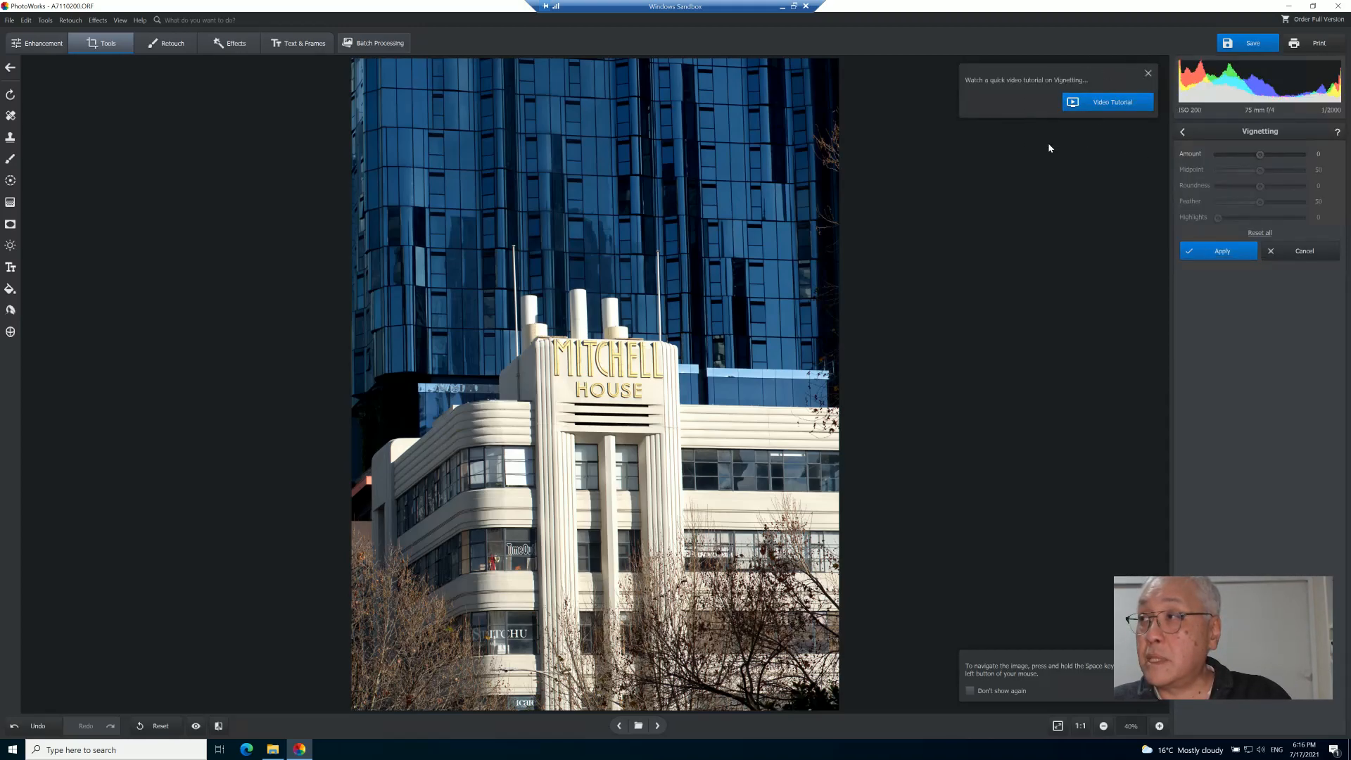
click(1148, 74)
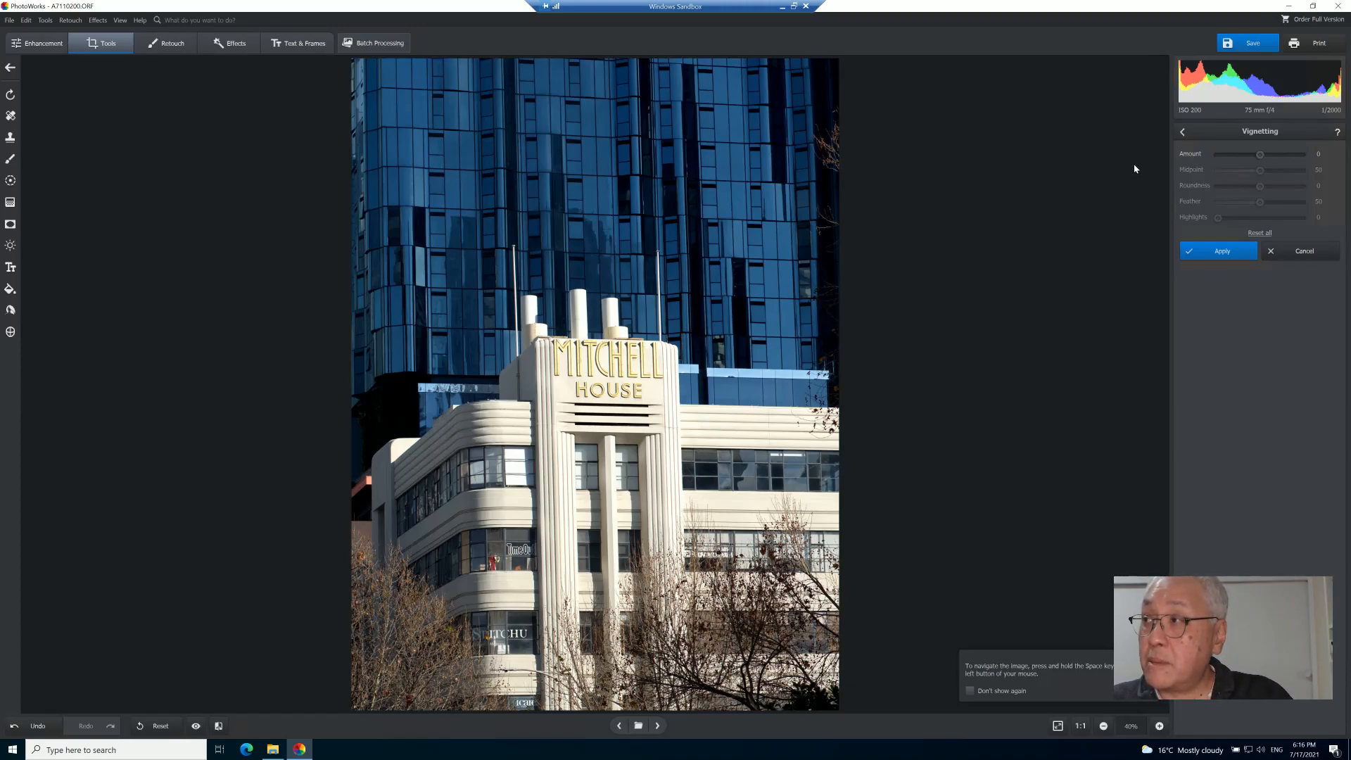
drag(1261, 155, 1251, 154)
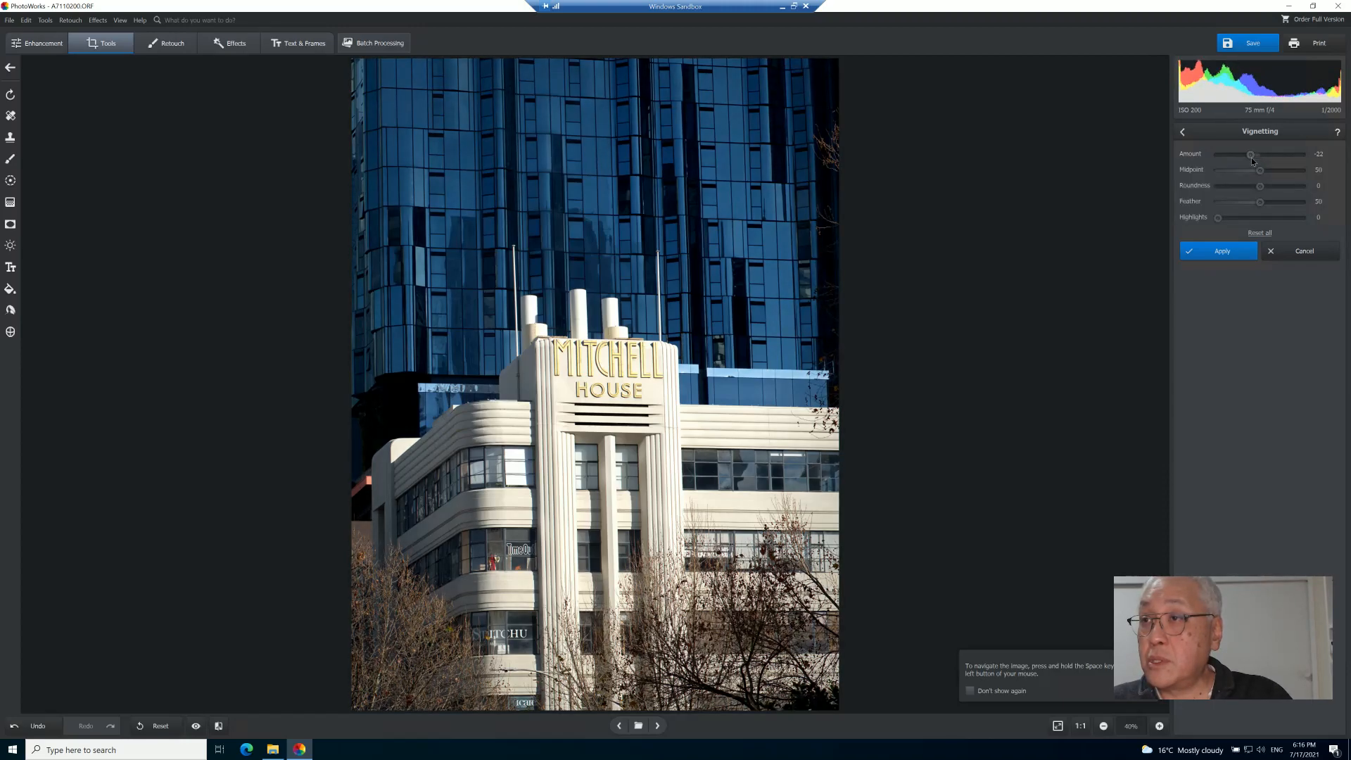
drag(1252, 159, 1241, 161)
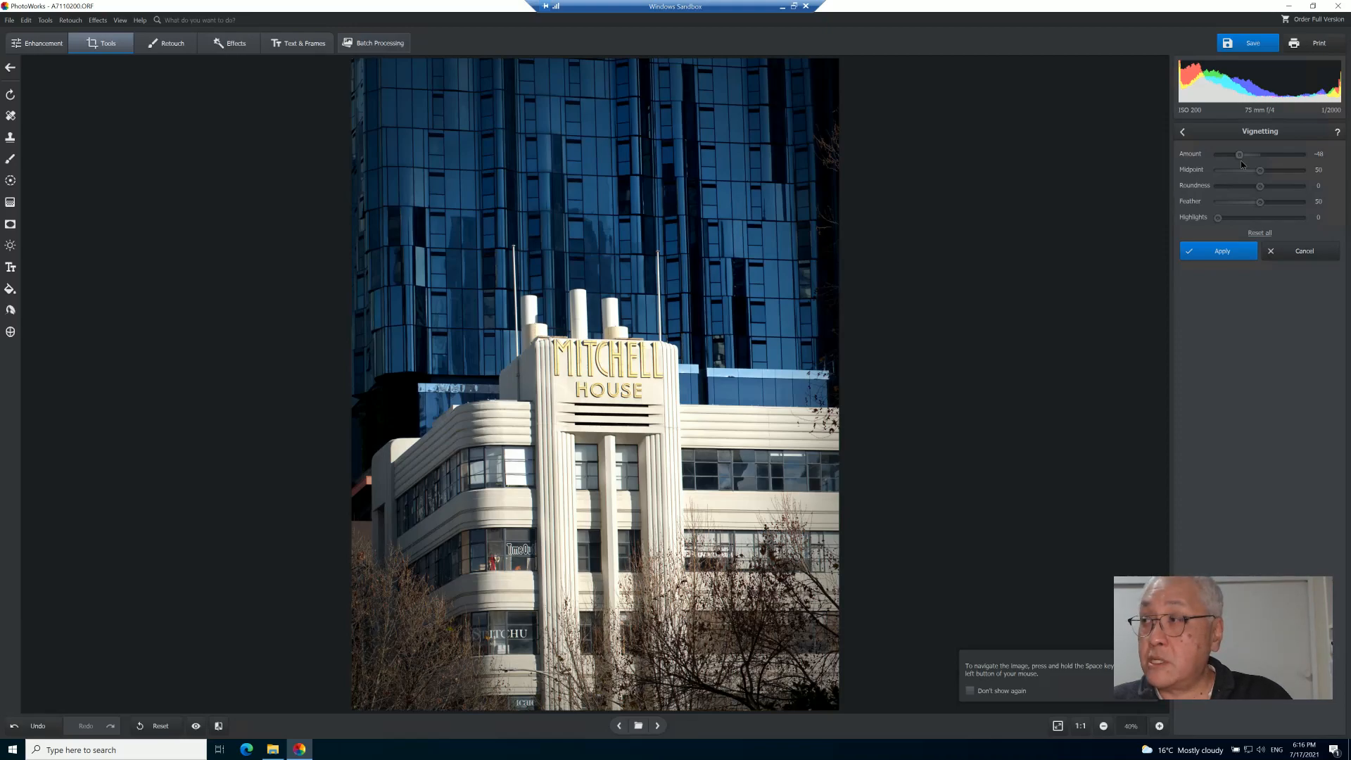
drag(1240, 160, 1278, 155)
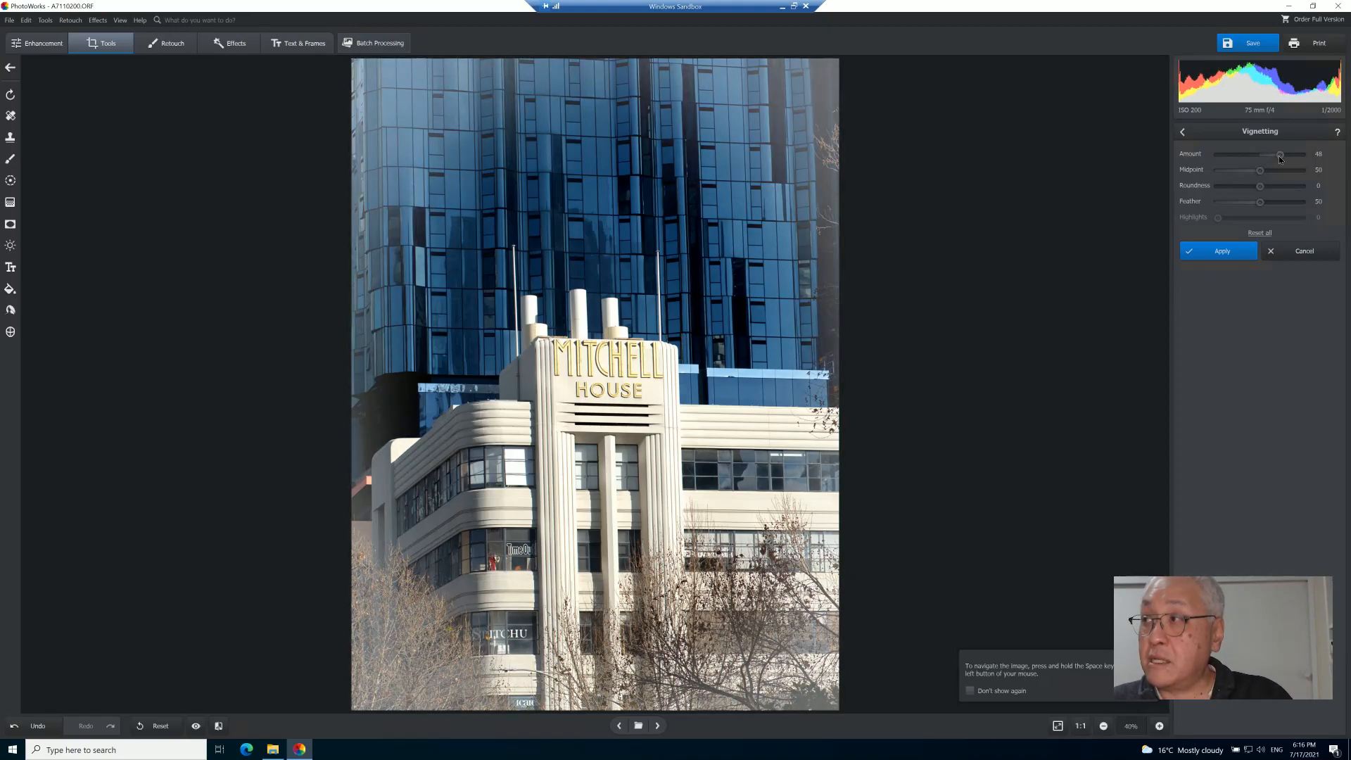
double_click(1279, 155)
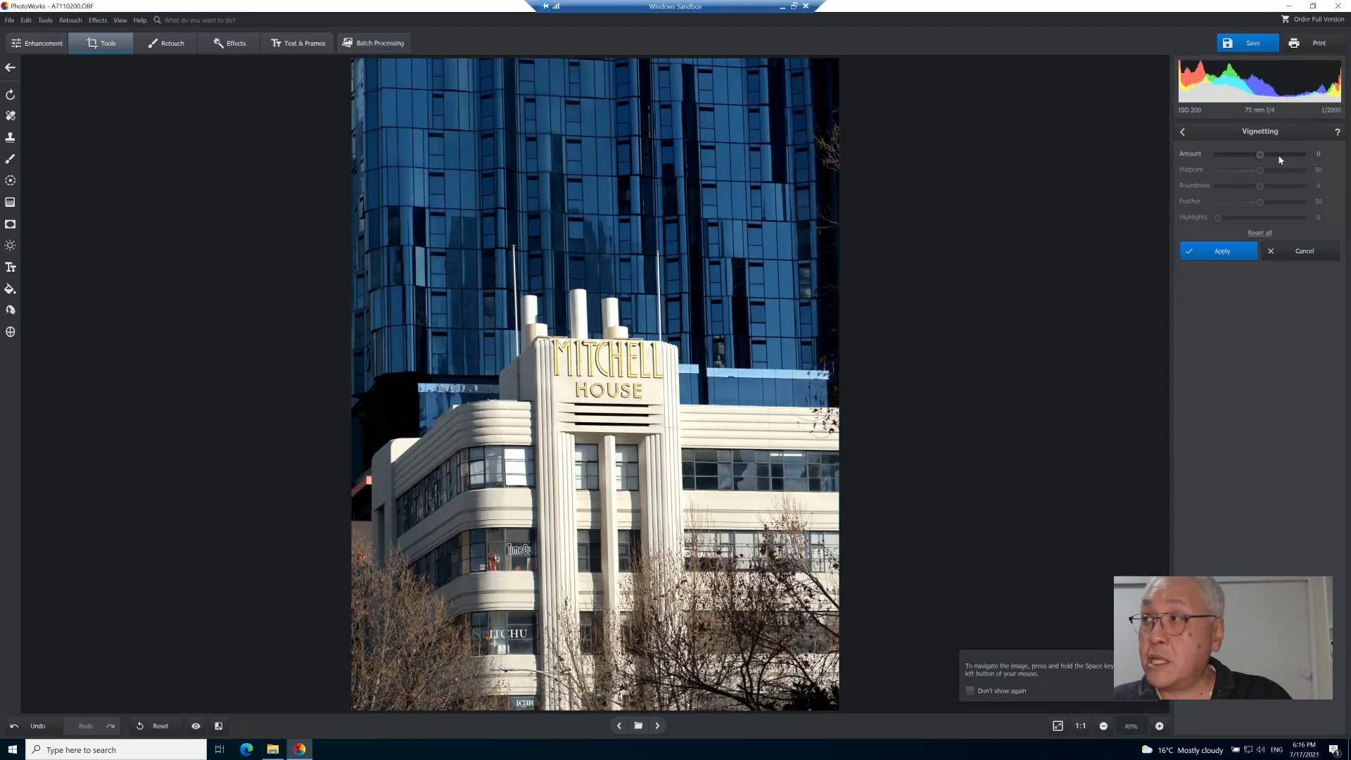
click(1291, 256)
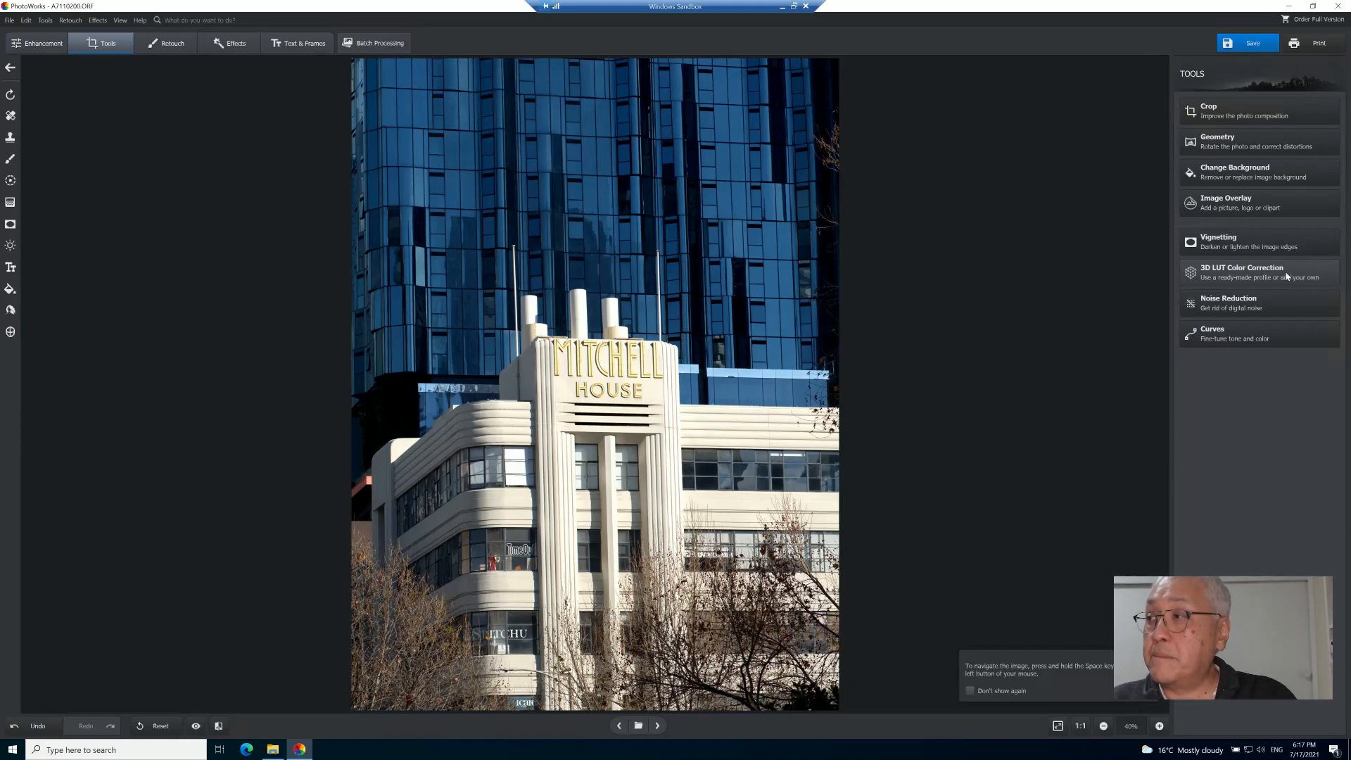
- Preview 3D LUT Color Correction presets such as Paris at dusk, Sepia print and Kodak Vision3, then cancel
click(1248, 277)
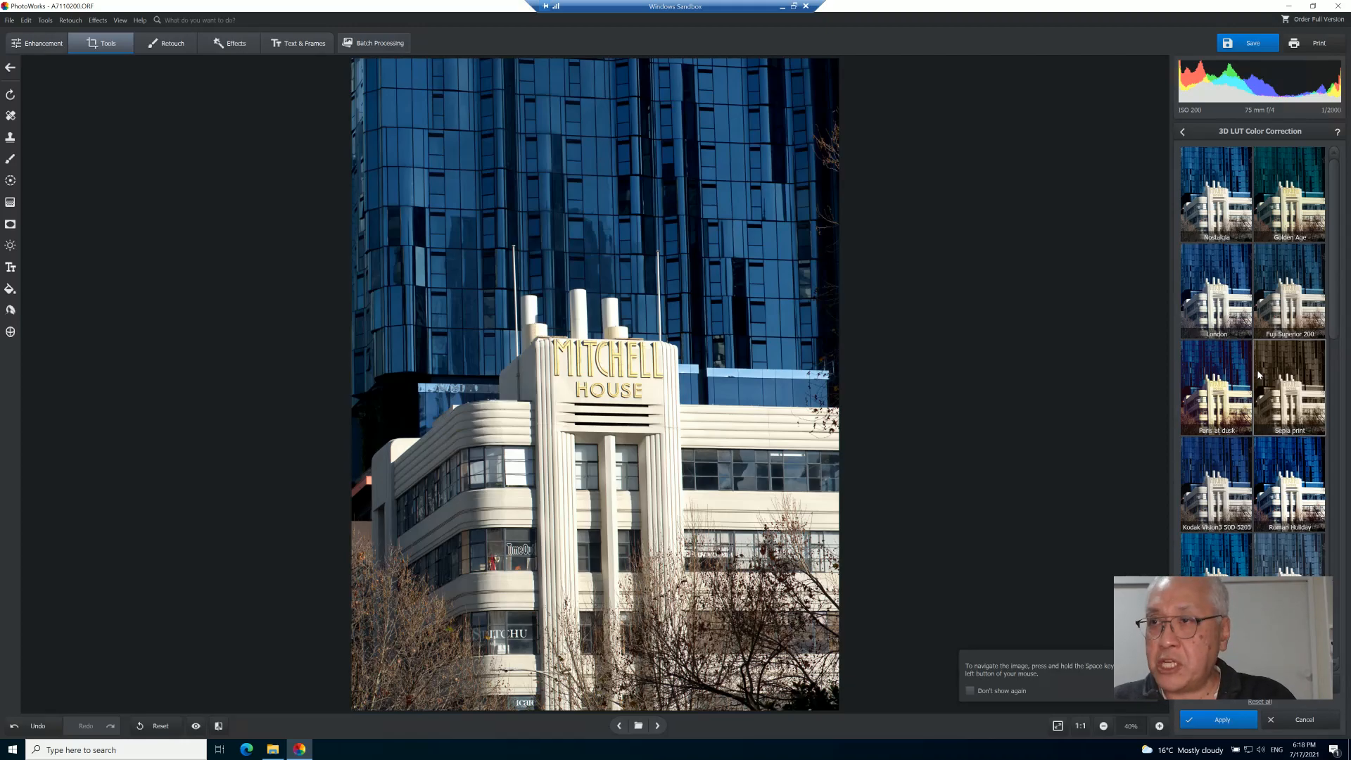
click(1224, 217)
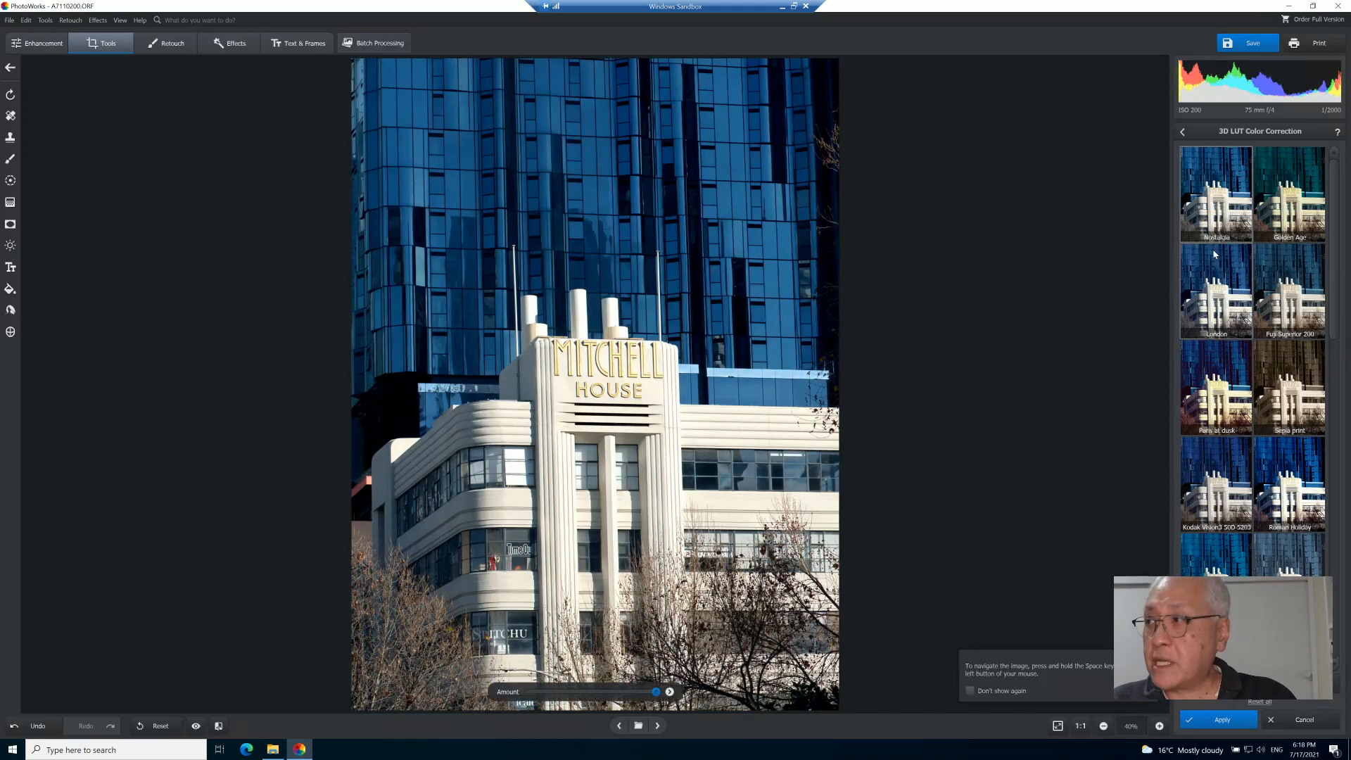
click(1221, 409)
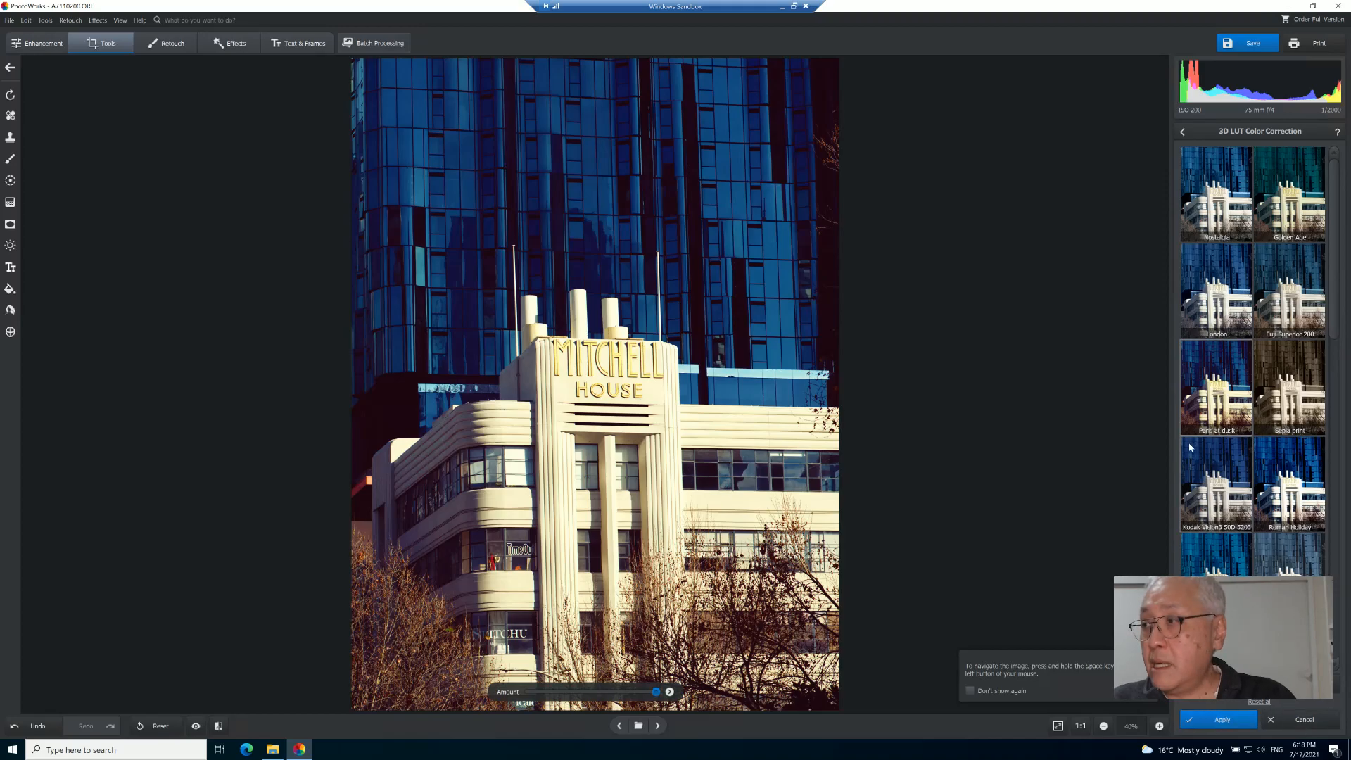
click(1290, 420)
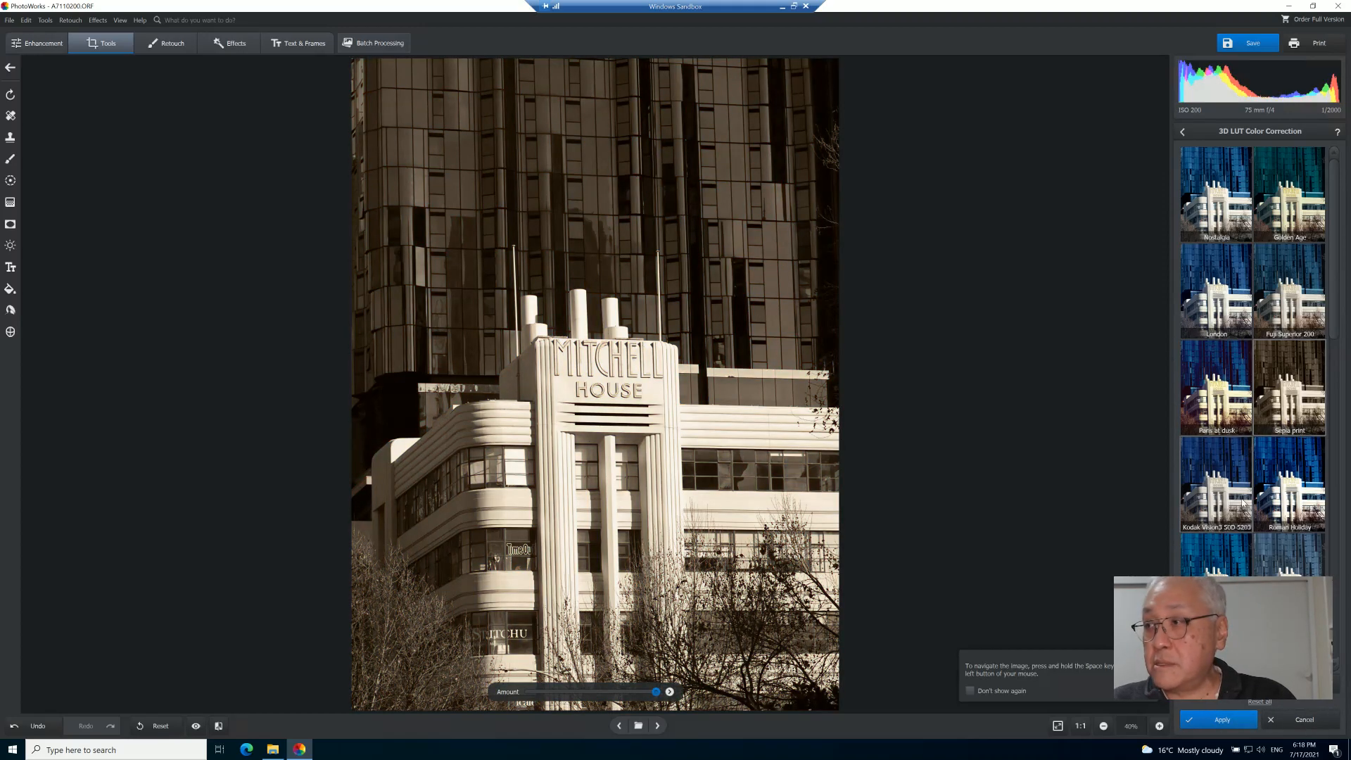
click(1207, 507)
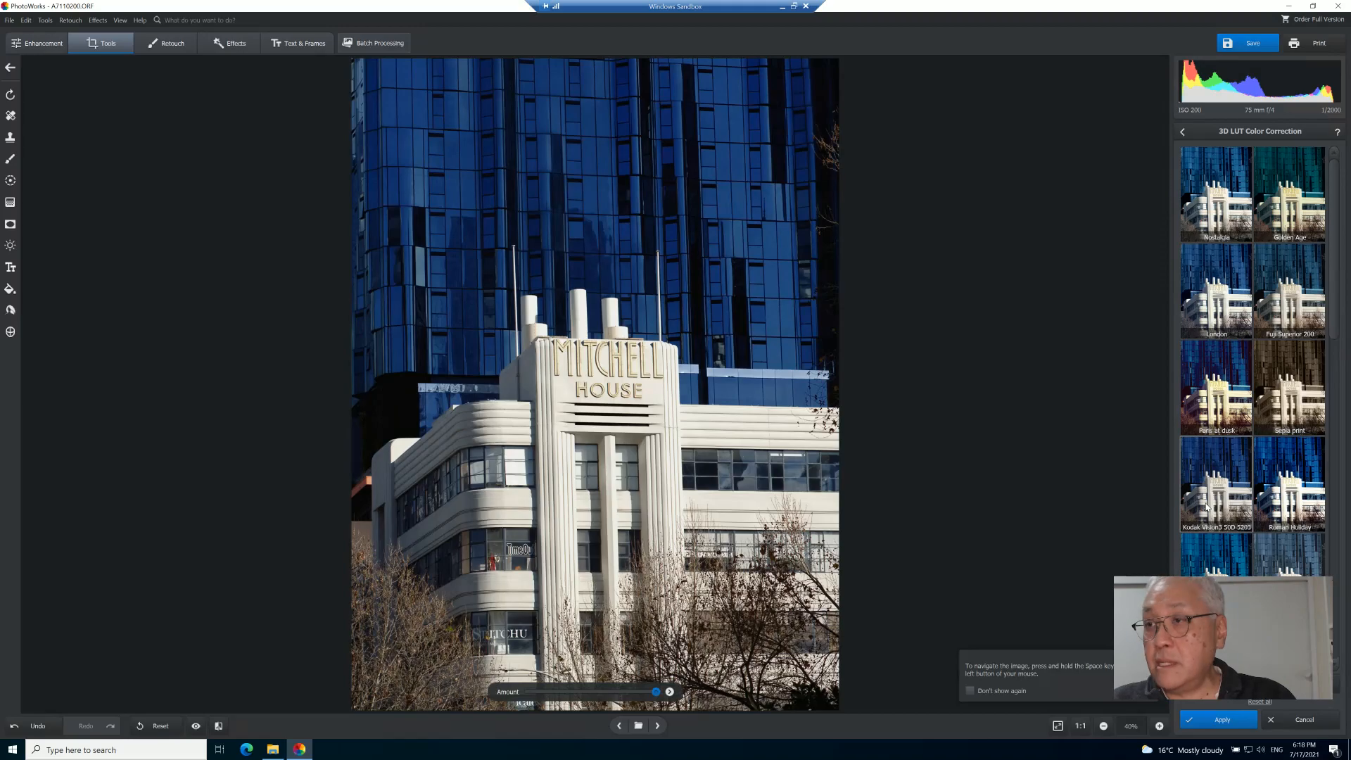
click(1300, 566)
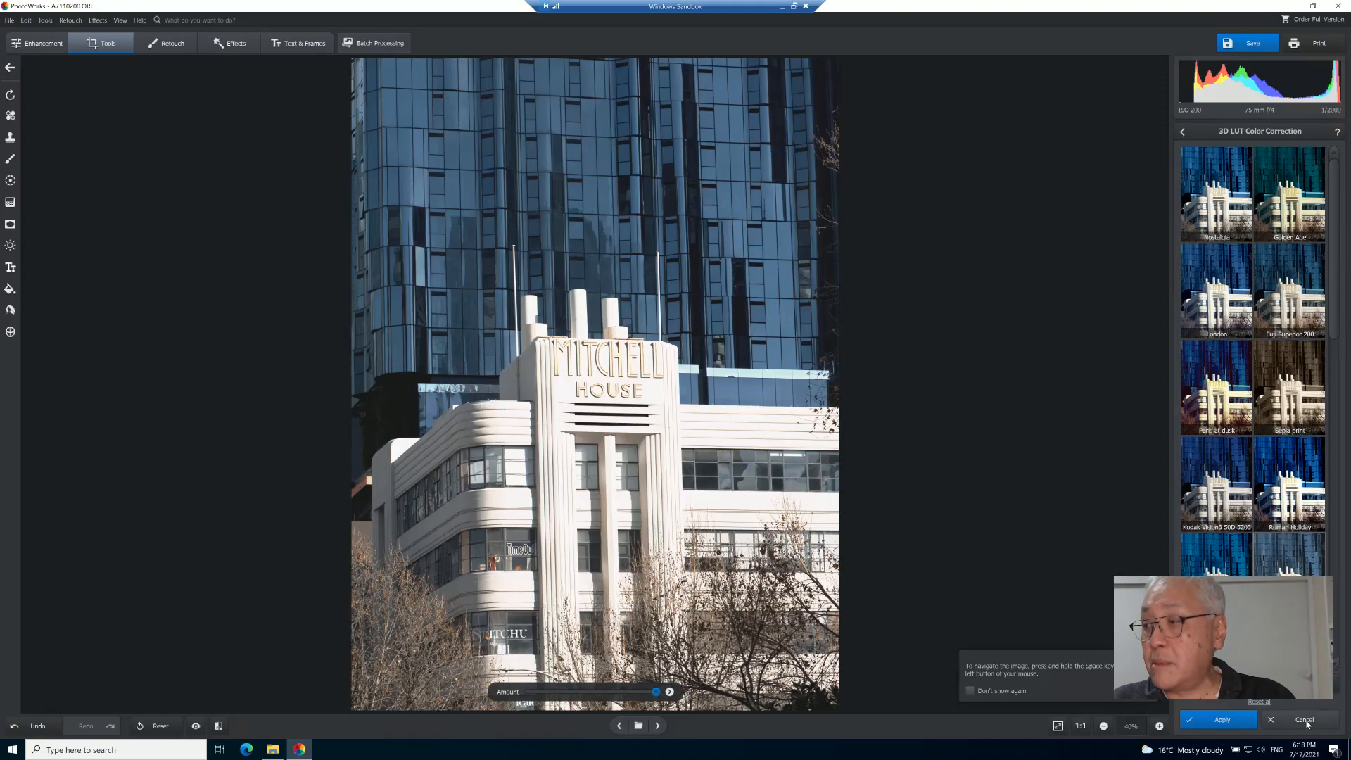
click(1302, 719)
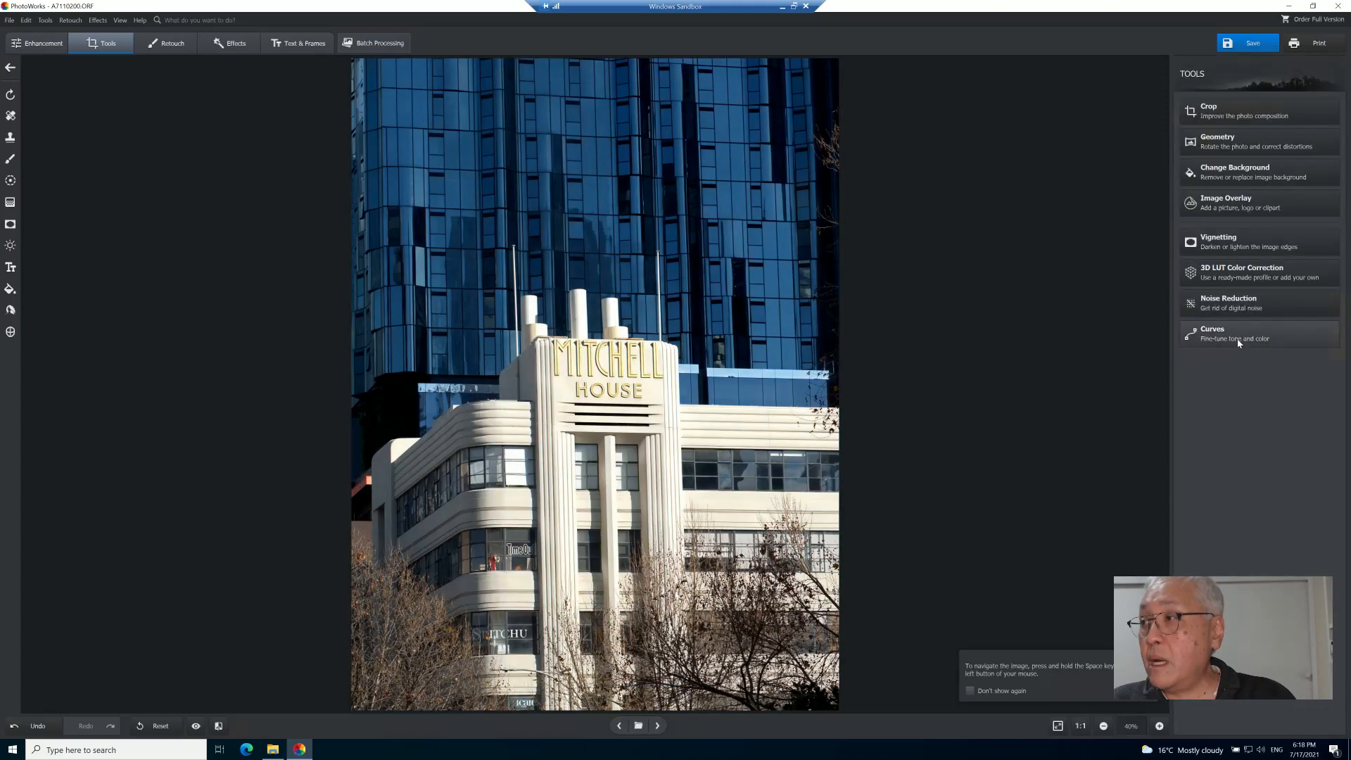
- Open Noise Reduction, inspect the photo at 1:1 zoom, and cancel the tool
click(1251, 315)
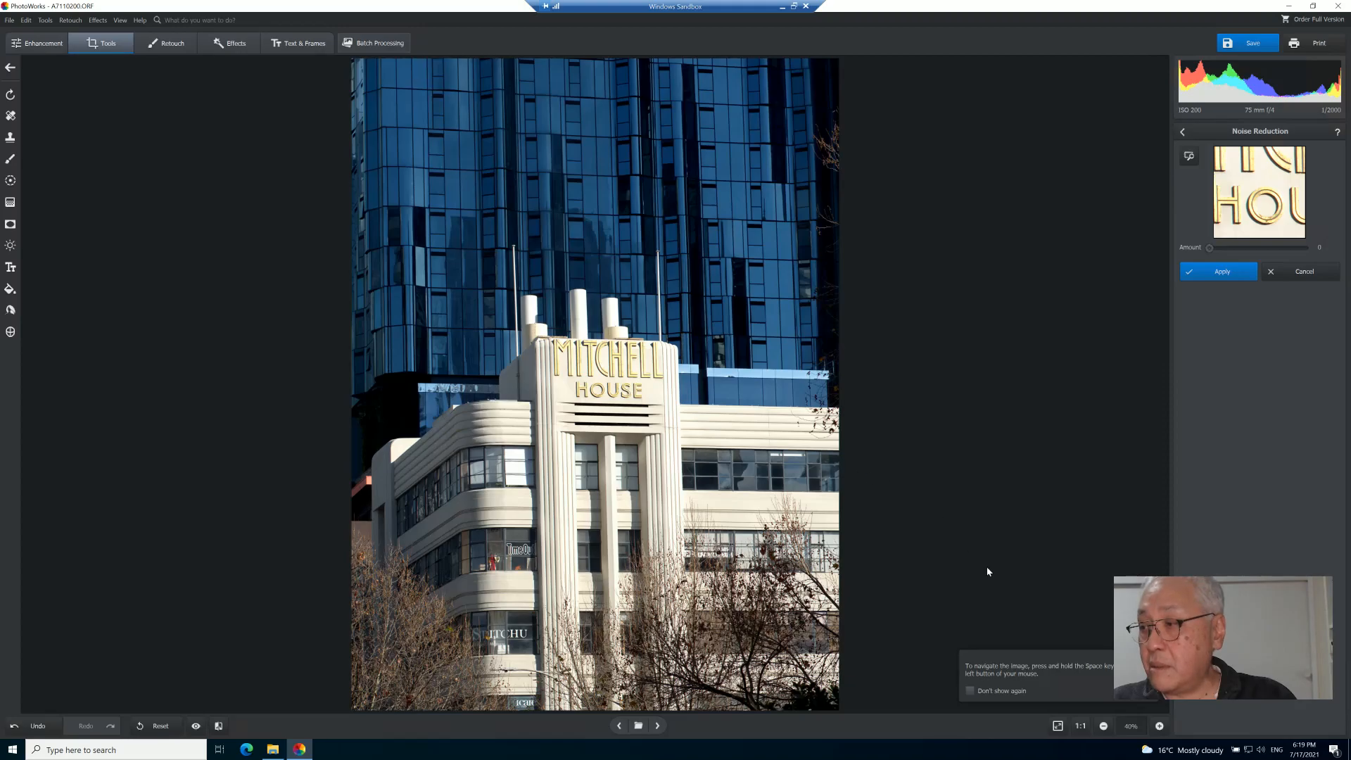
click(1082, 730)
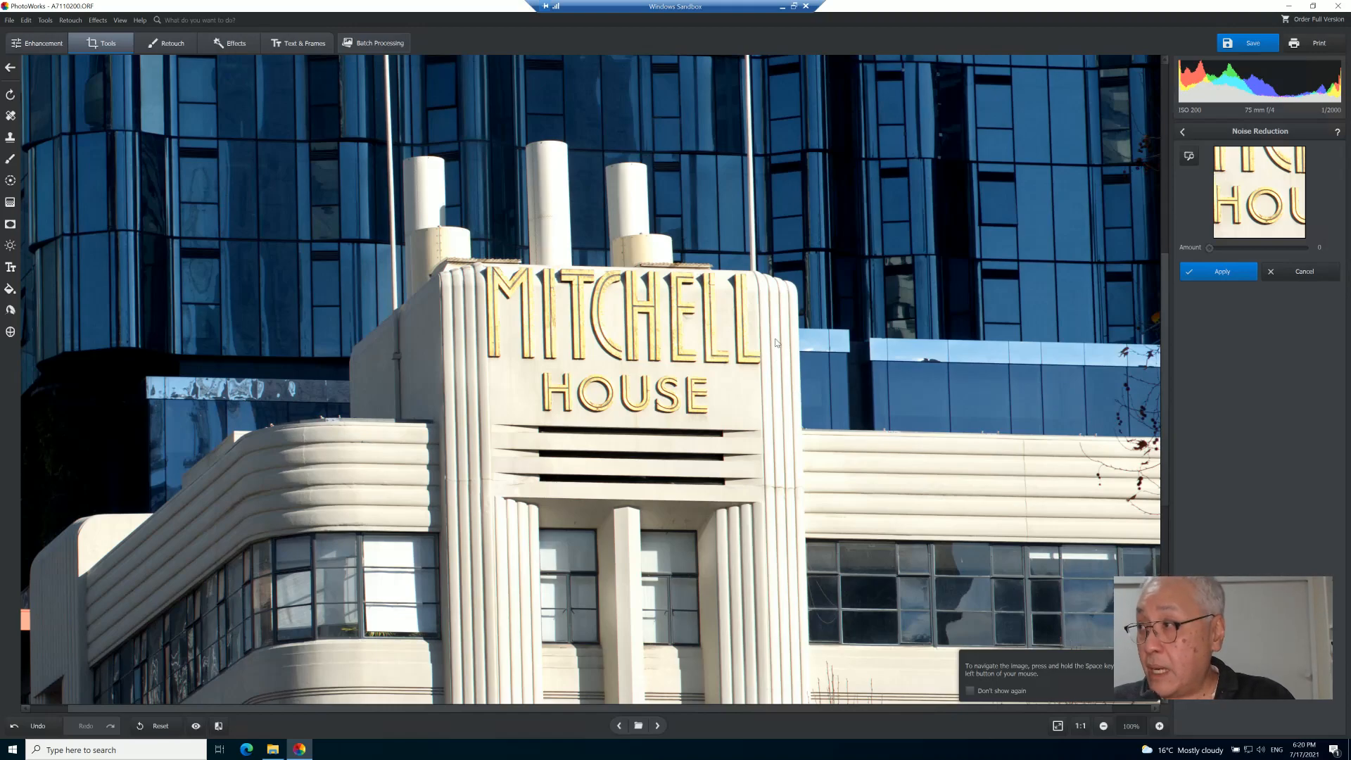
click(1305, 273)
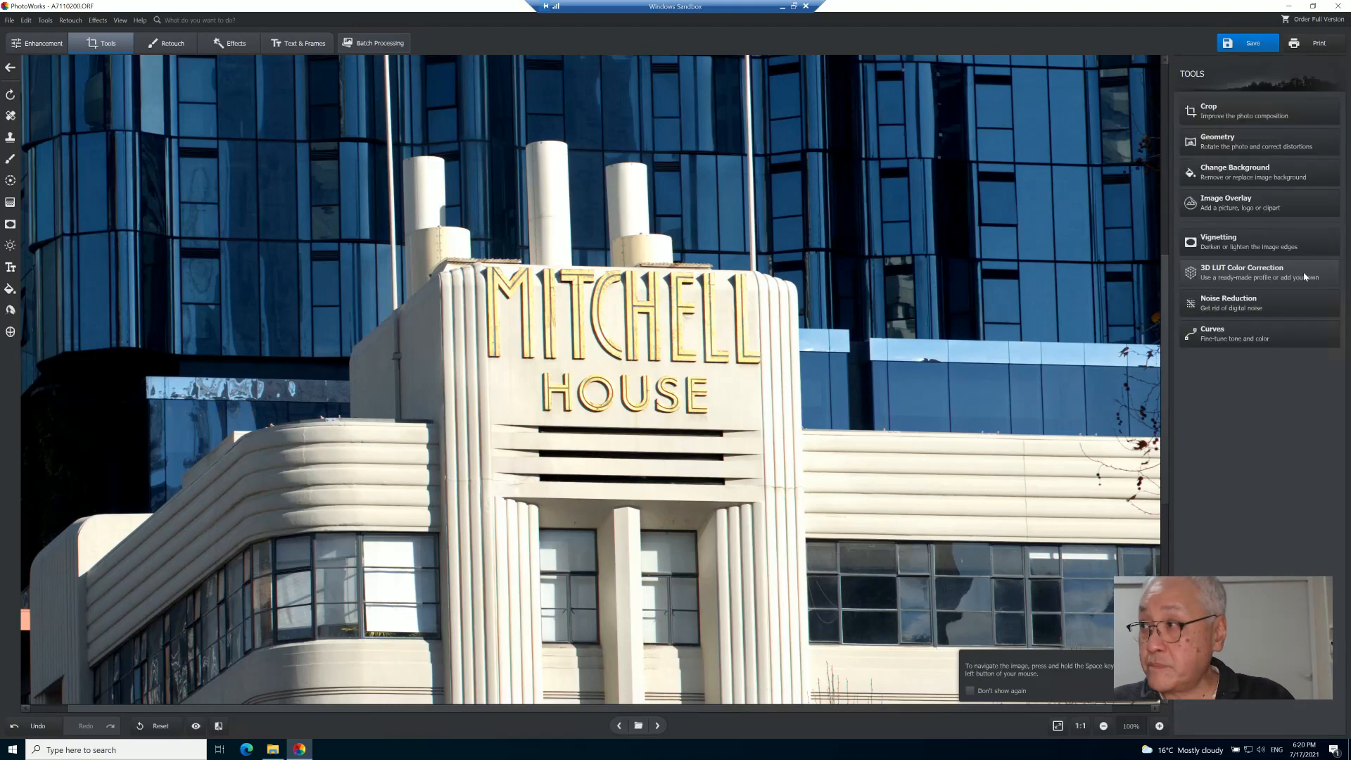
- Try a brightening Curves adjustment with two points on the RGB channel, then cancel
click(1245, 339)
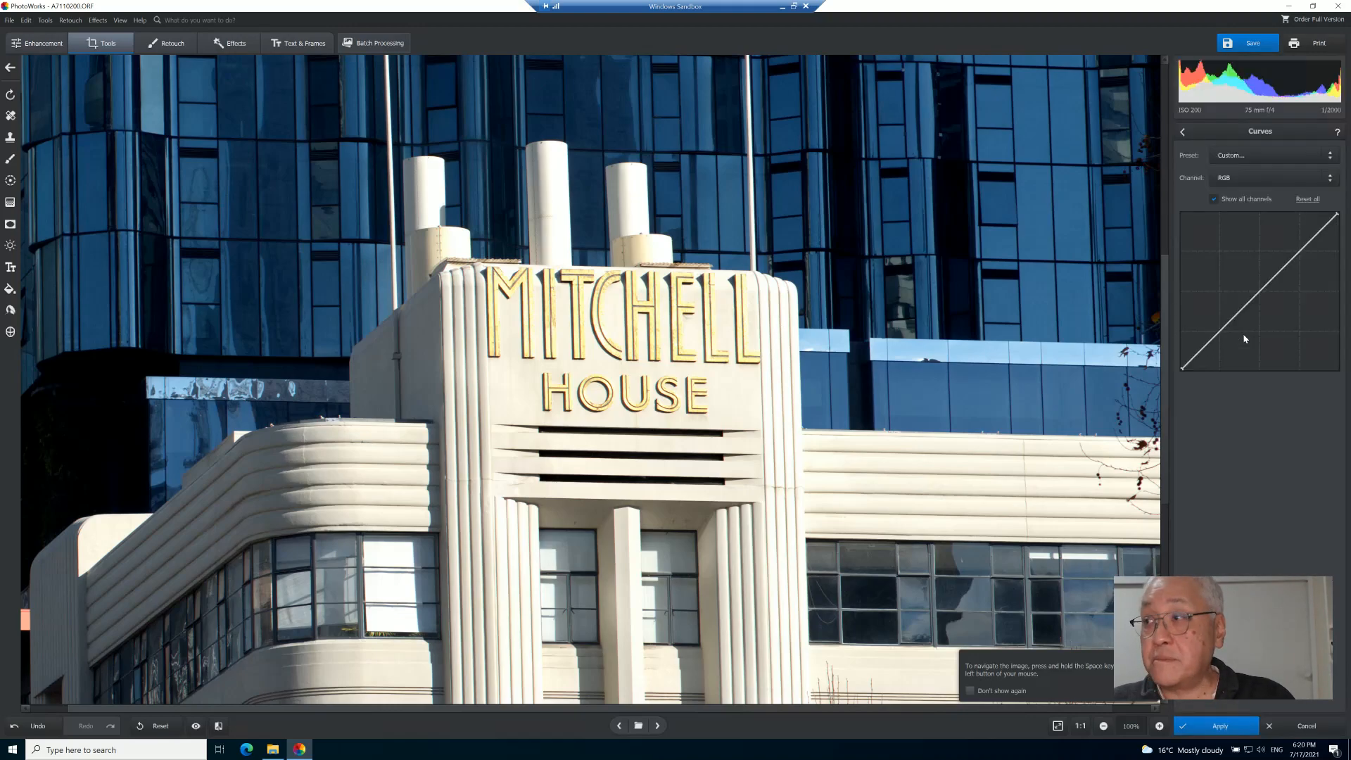
click(1058, 726)
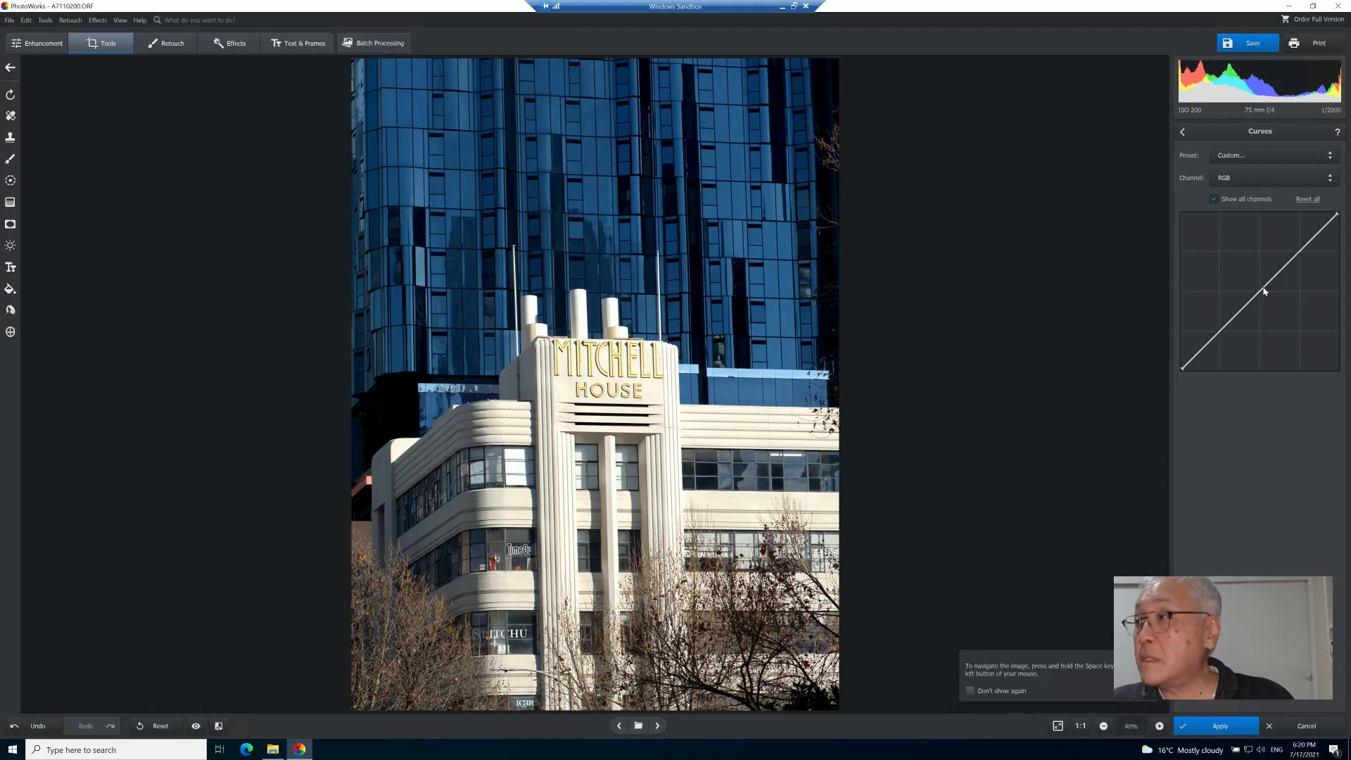
click(1229, 178)
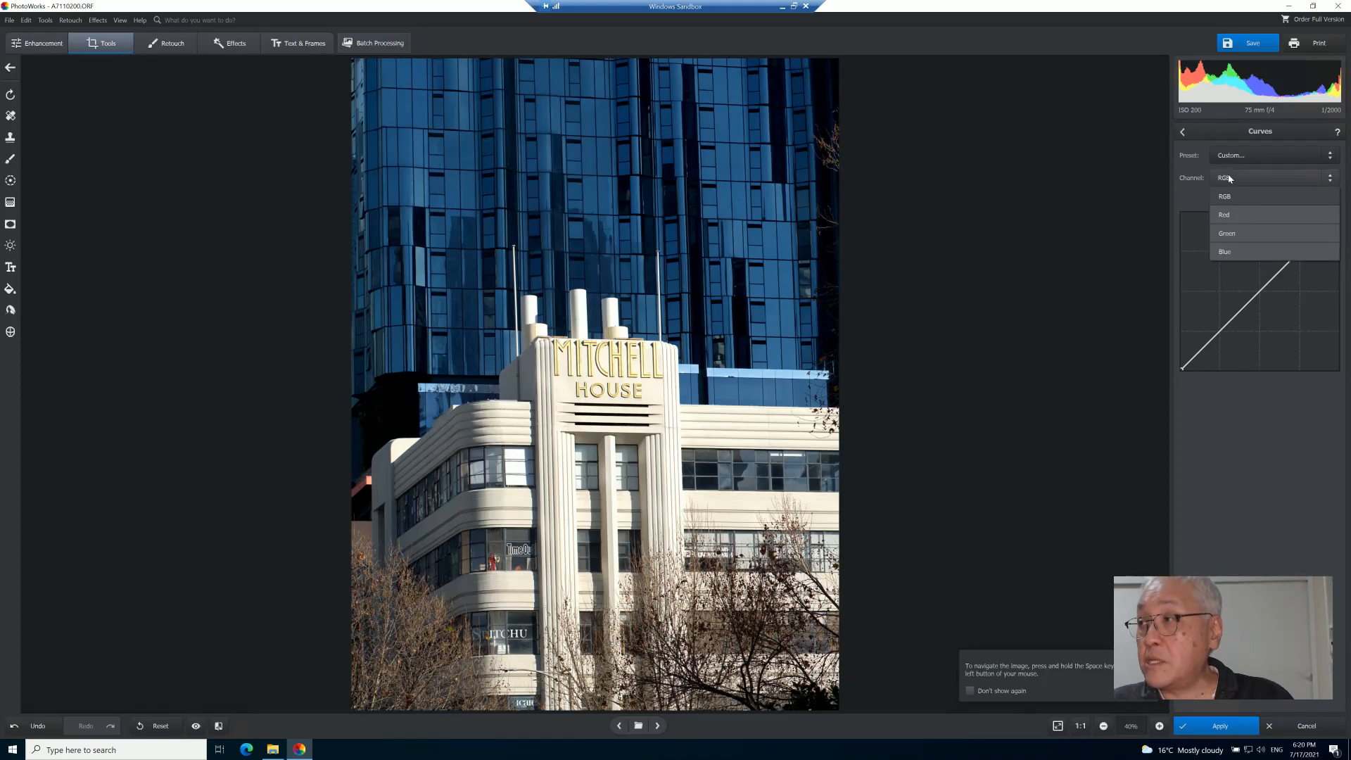
click(1230, 178)
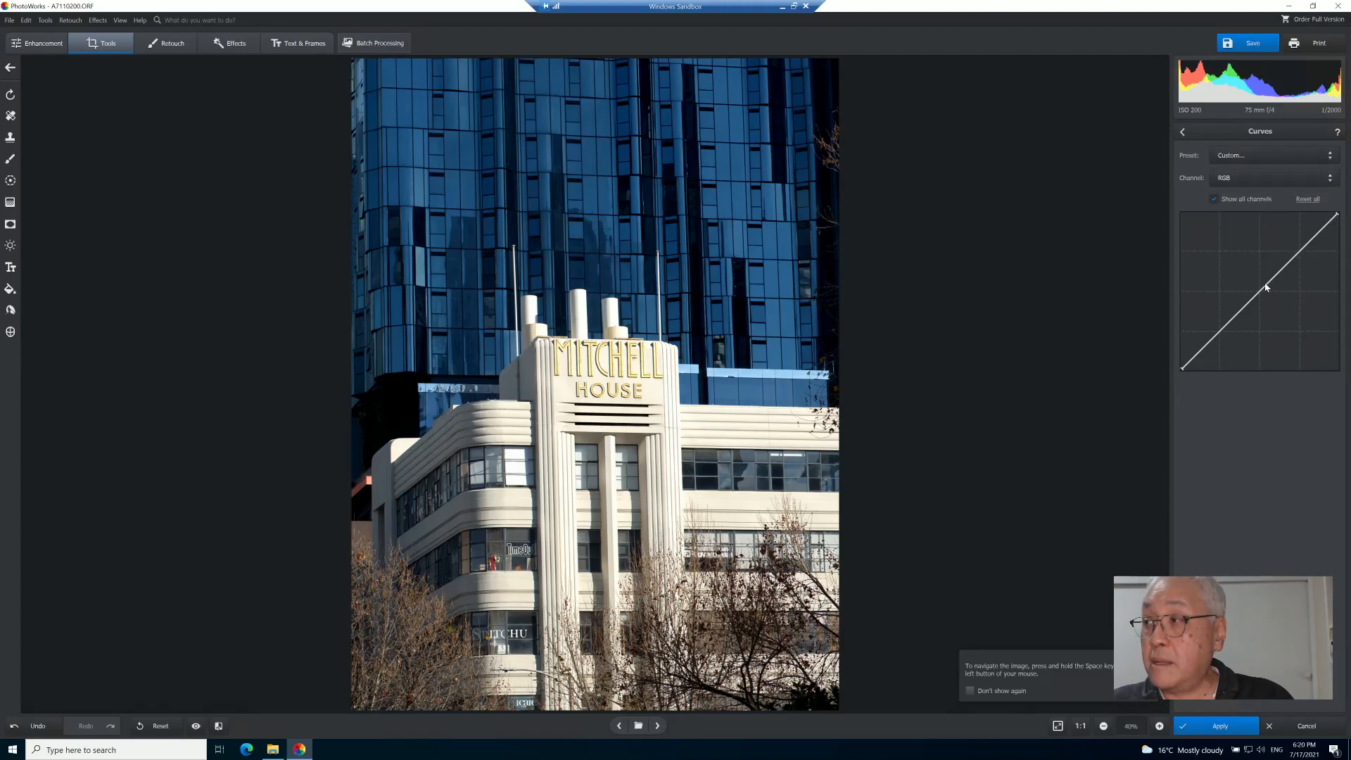
drag(1247, 309, 1243, 302)
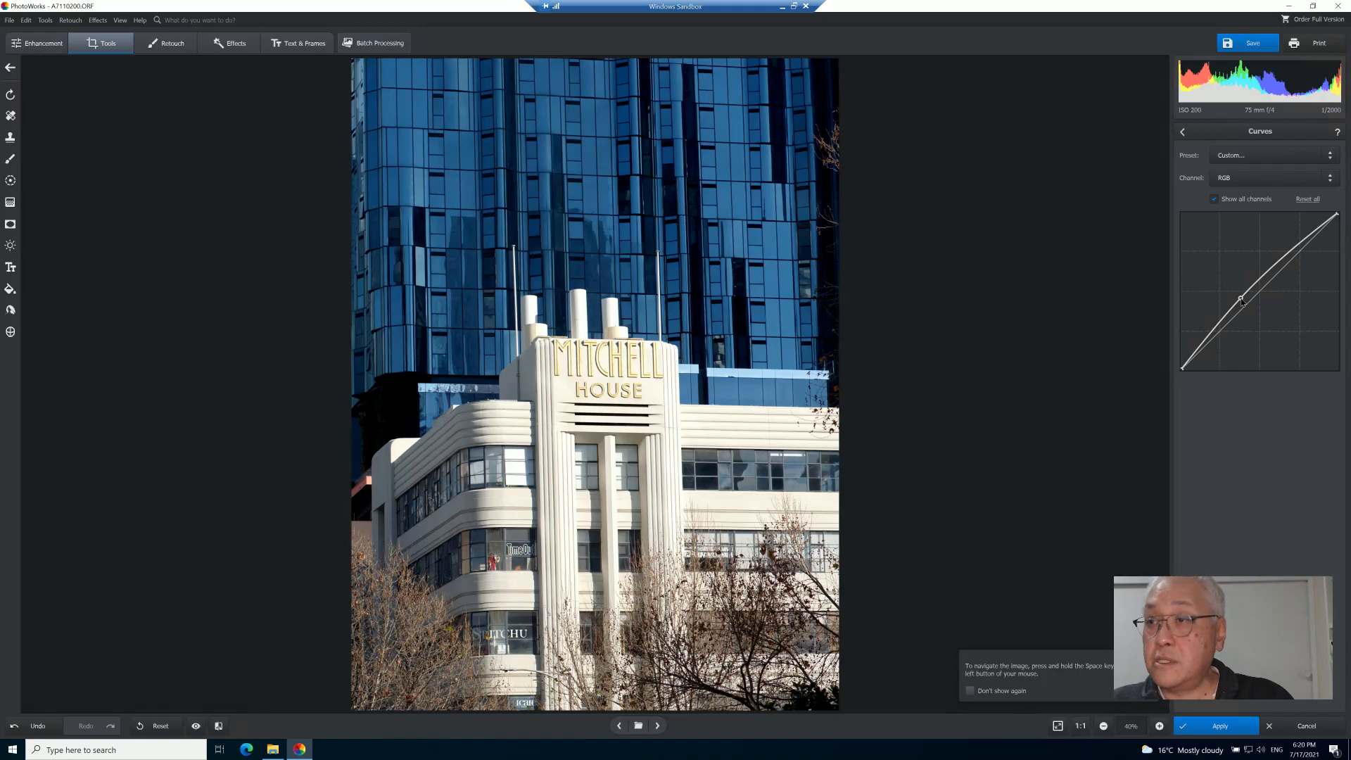
click(1216, 329)
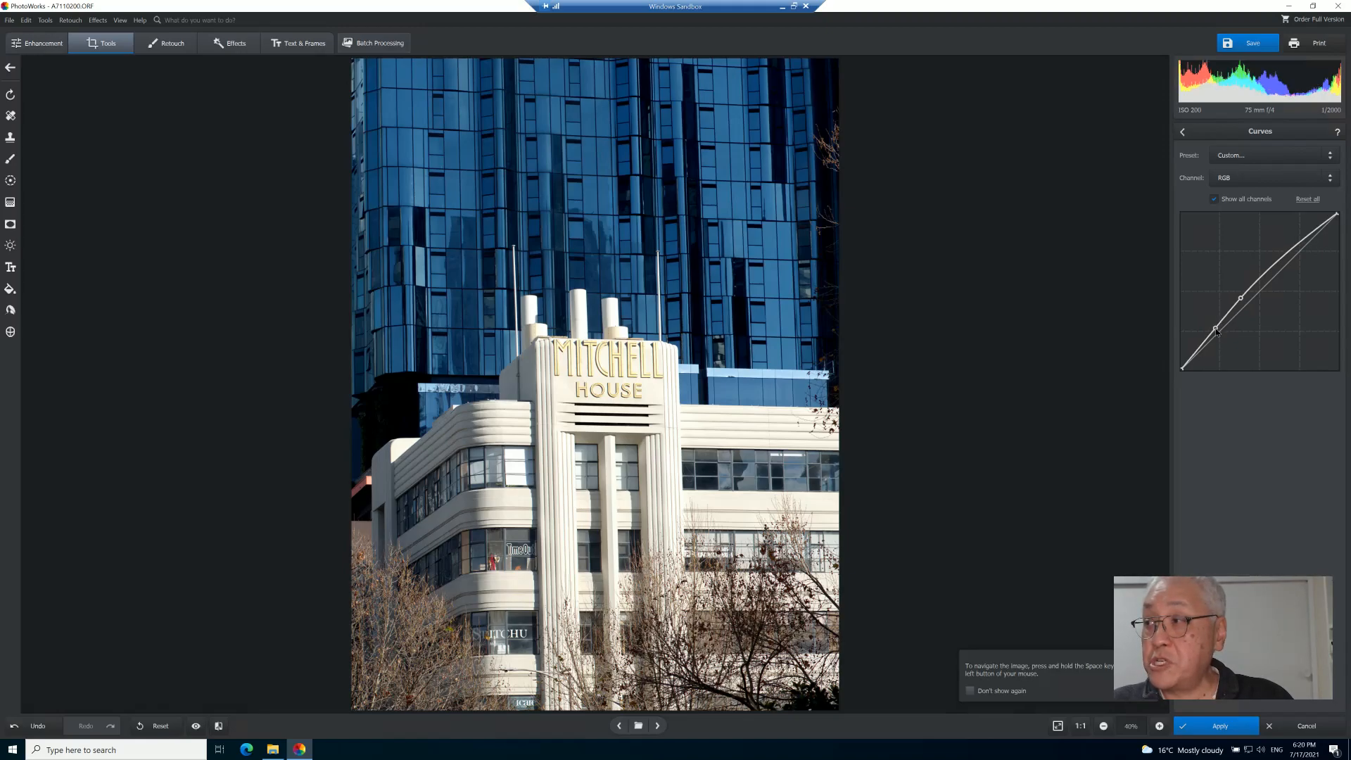
drag(1216, 330, 1218, 333)
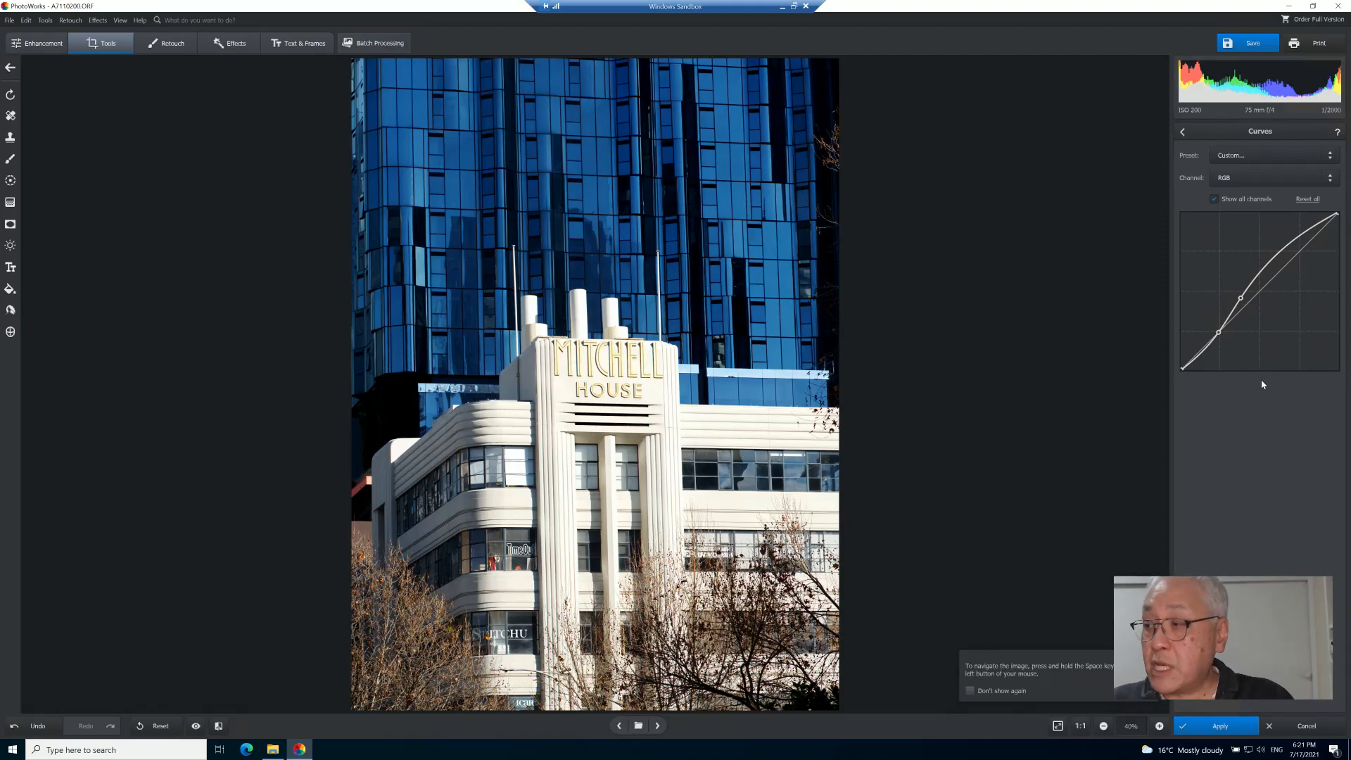
click(1307, 727)
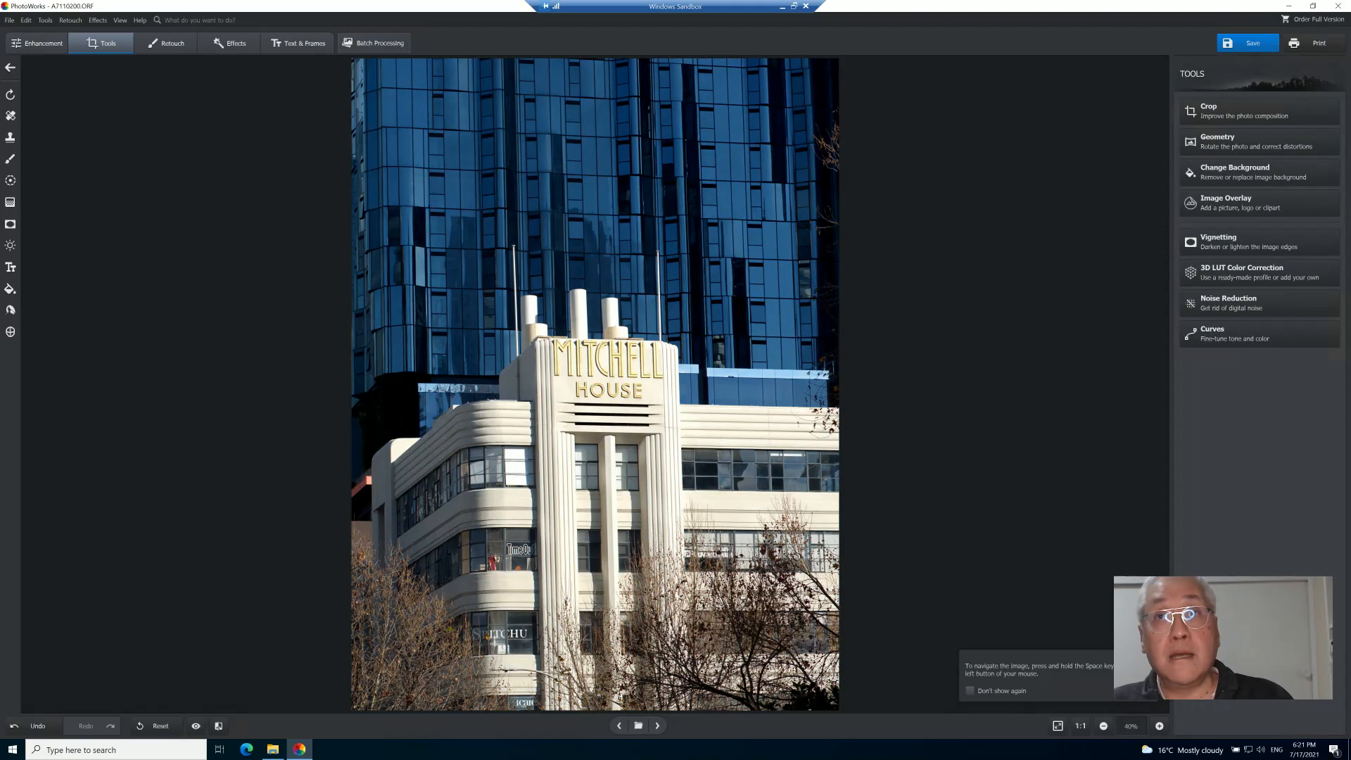
- Open Photo Effects and switch the effect category to Lighting effects
click(168, 46)
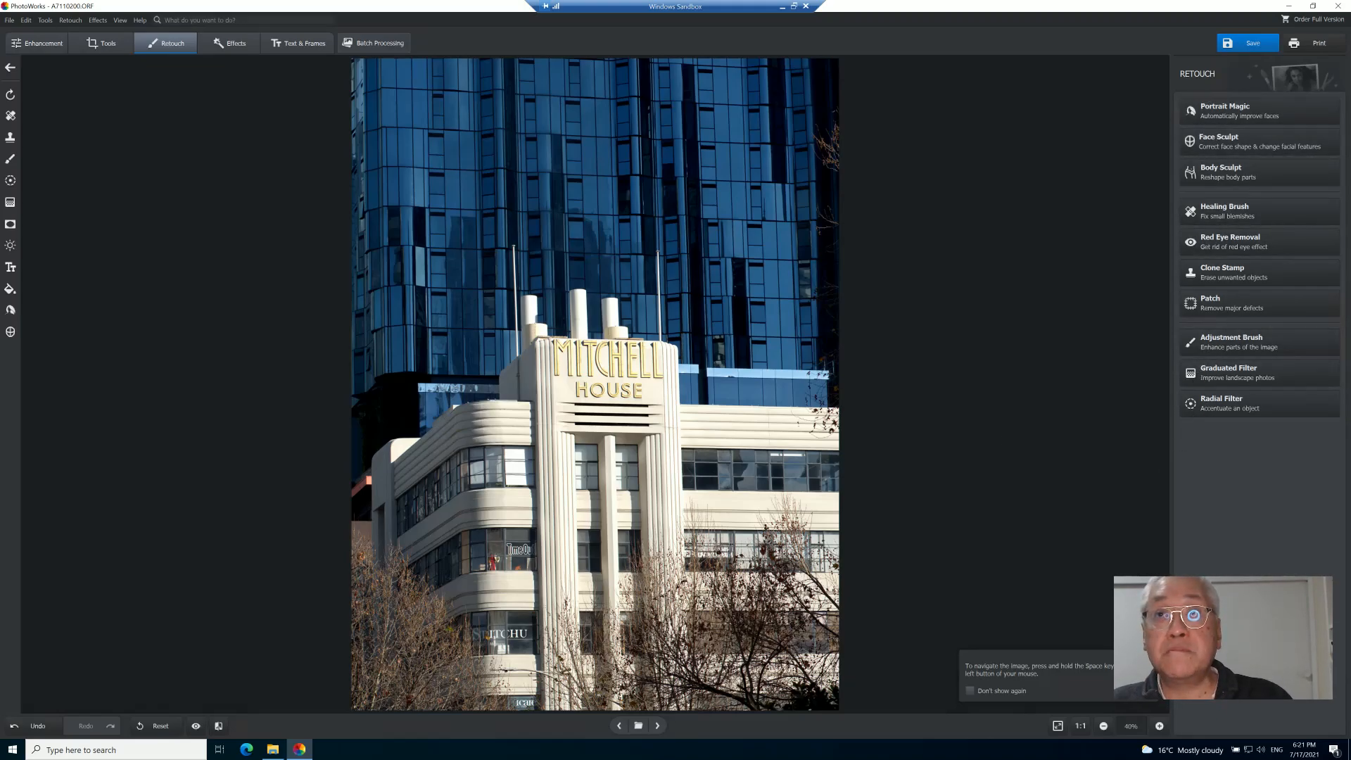
click(230, 50)
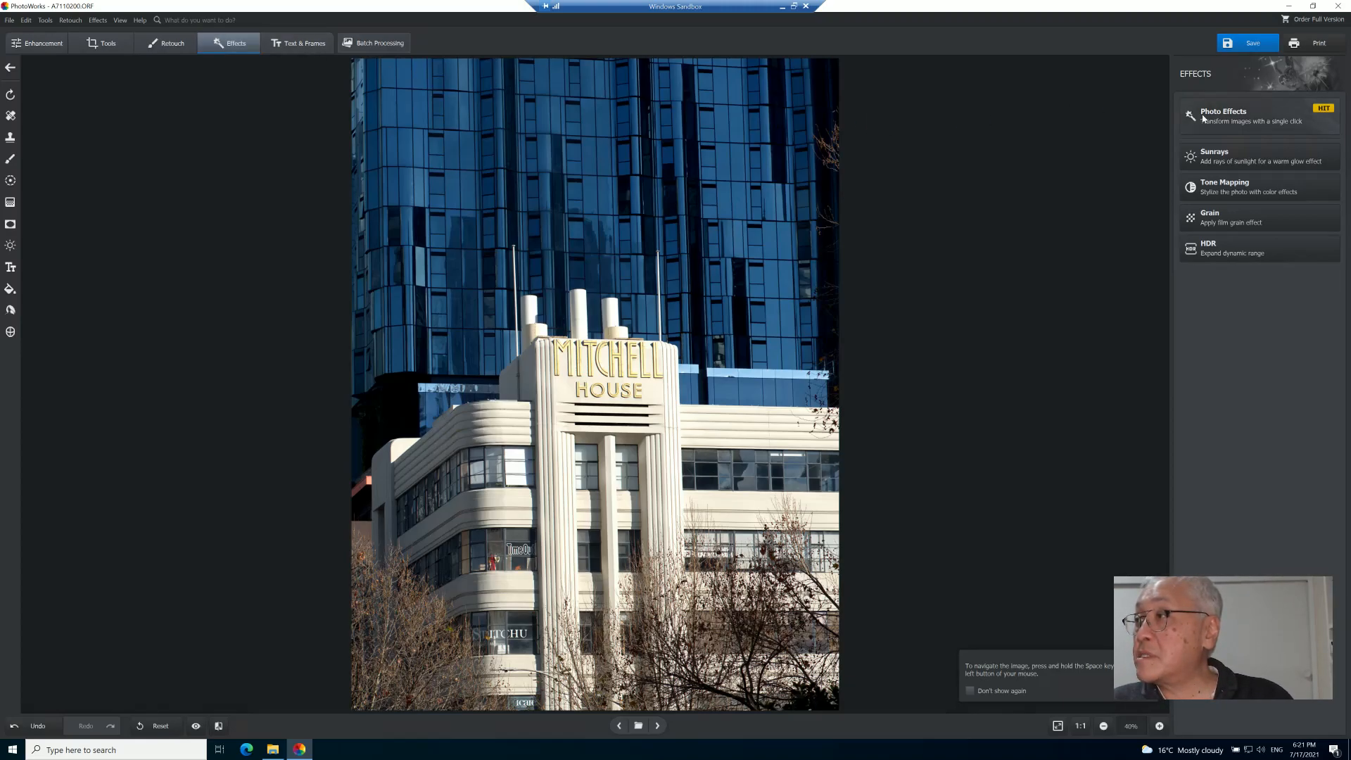
click(1278, 120)
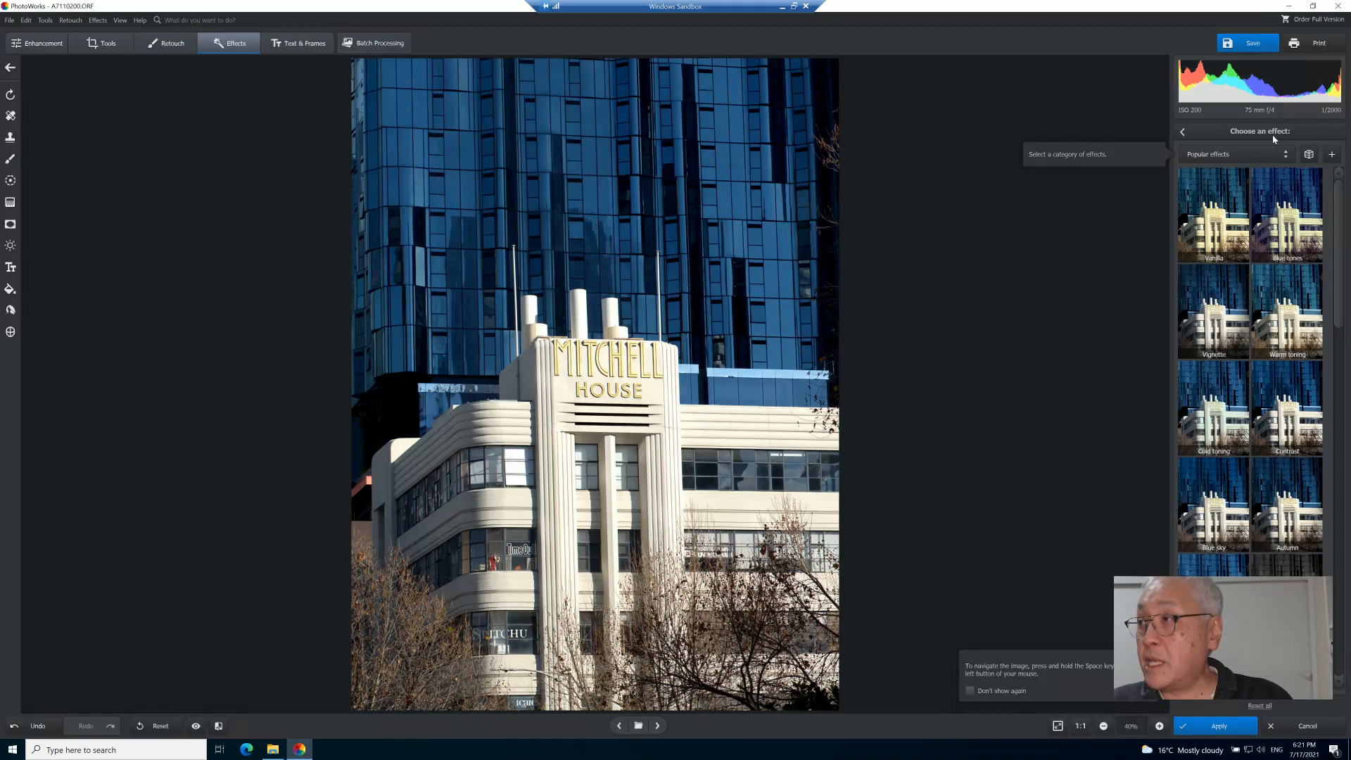
click(1286, 157)
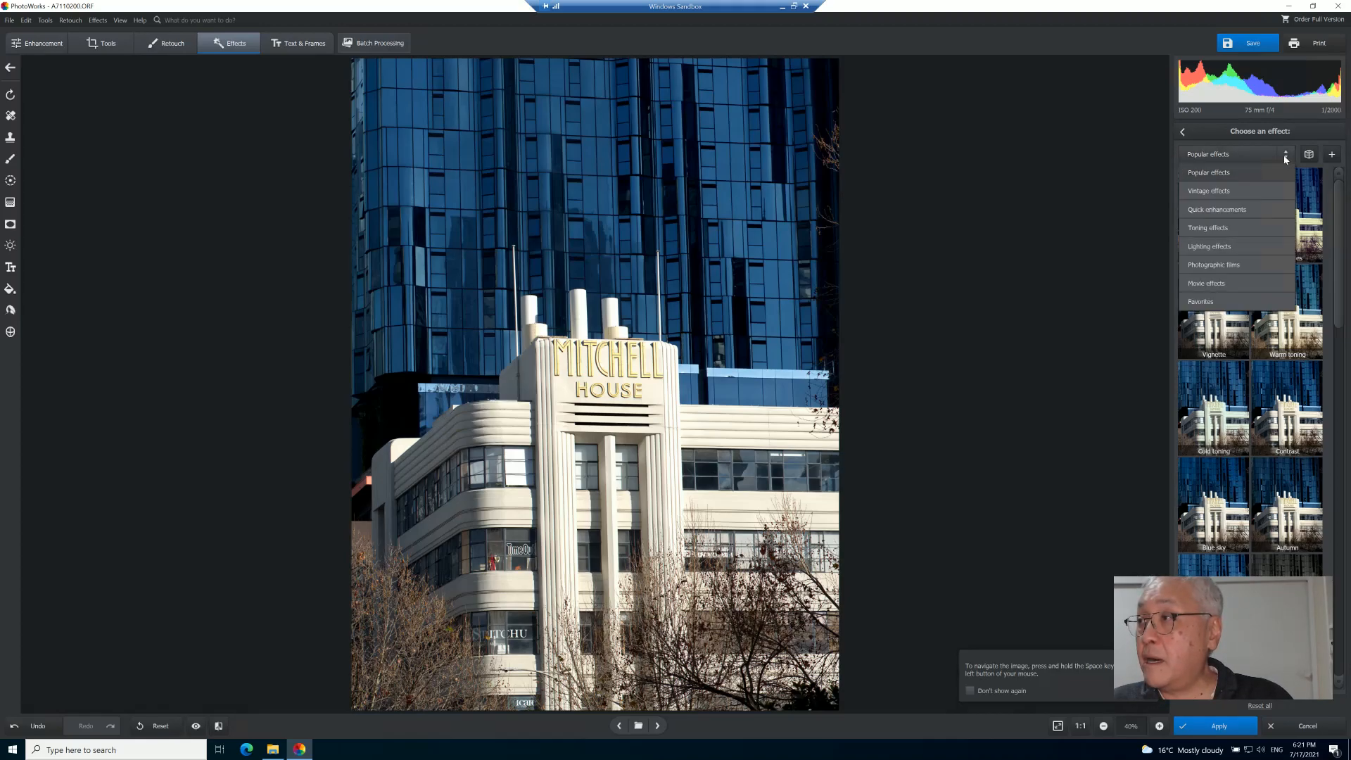
click(1203, 248)
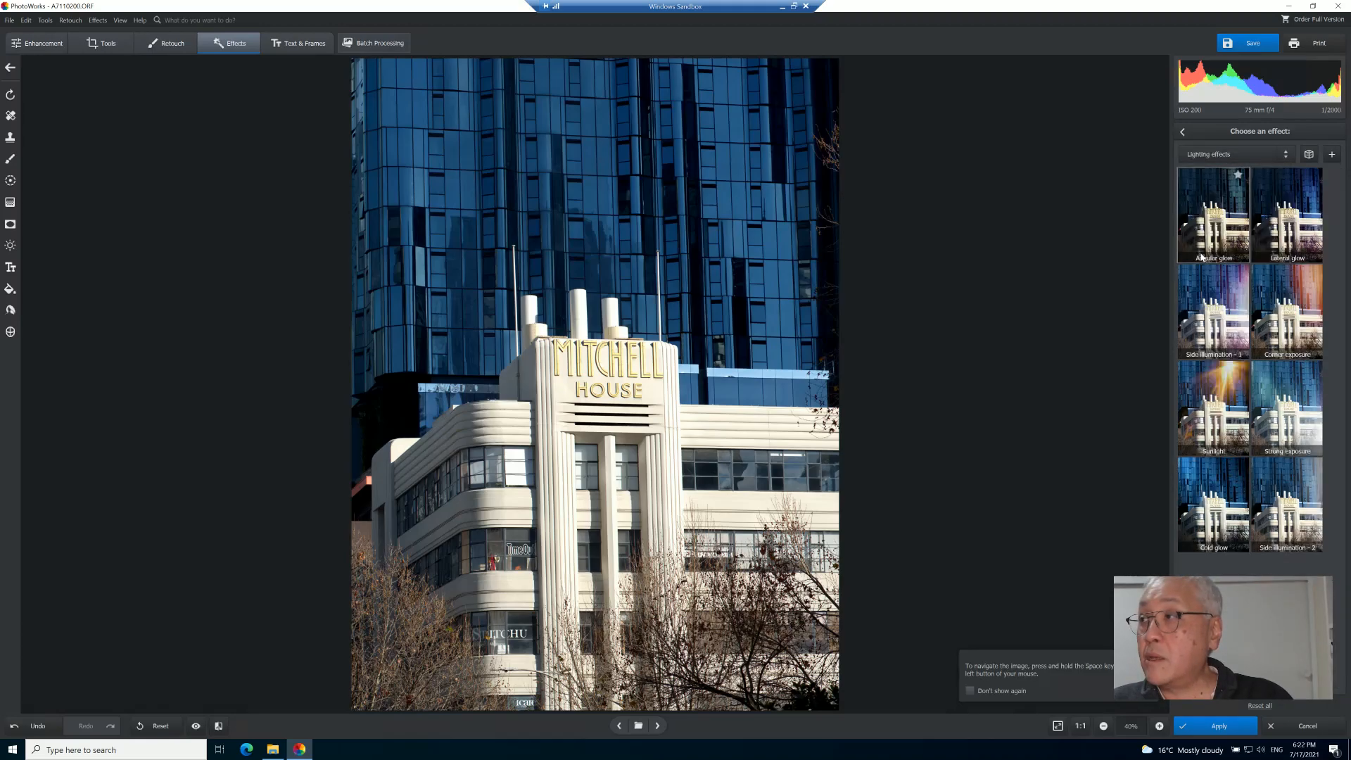
- Preview the Sunlight lighting effect on the photo
click(1286, 157)
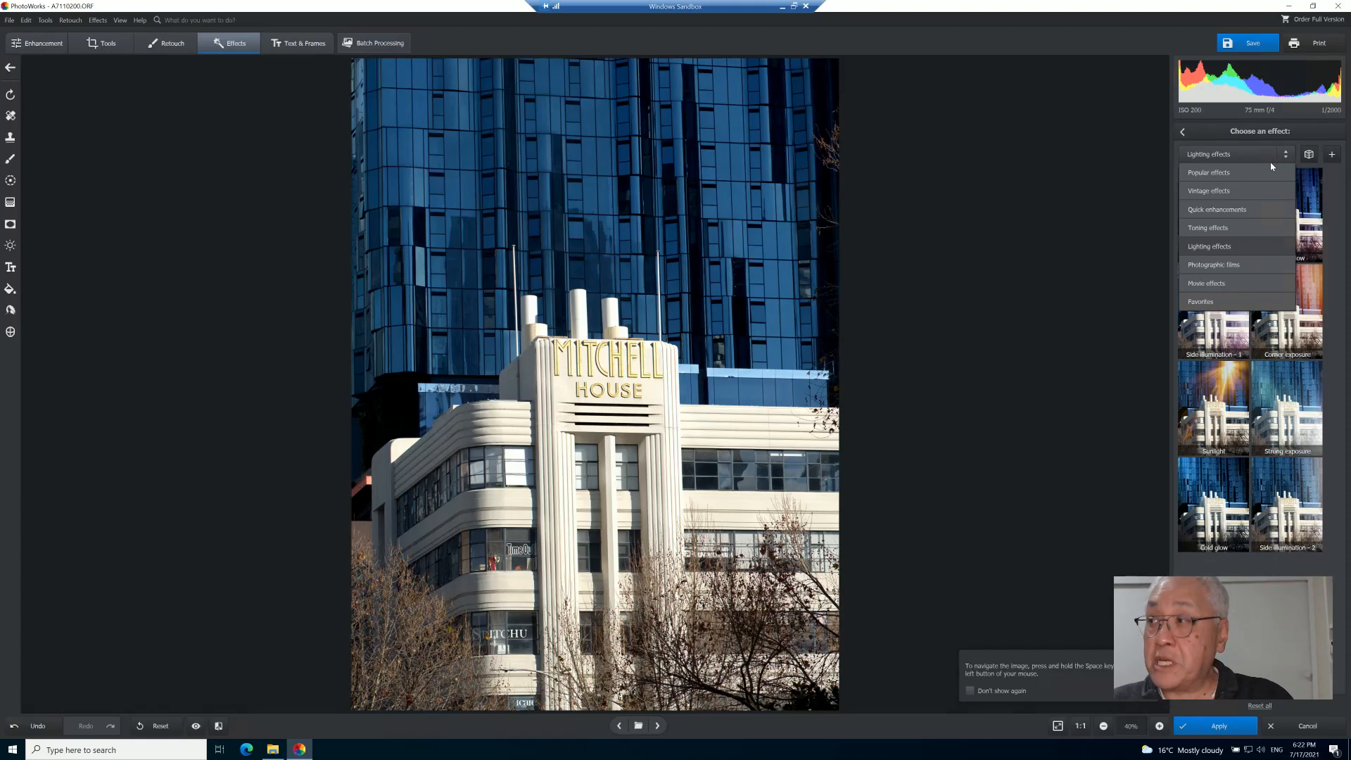
click(1062, 209)
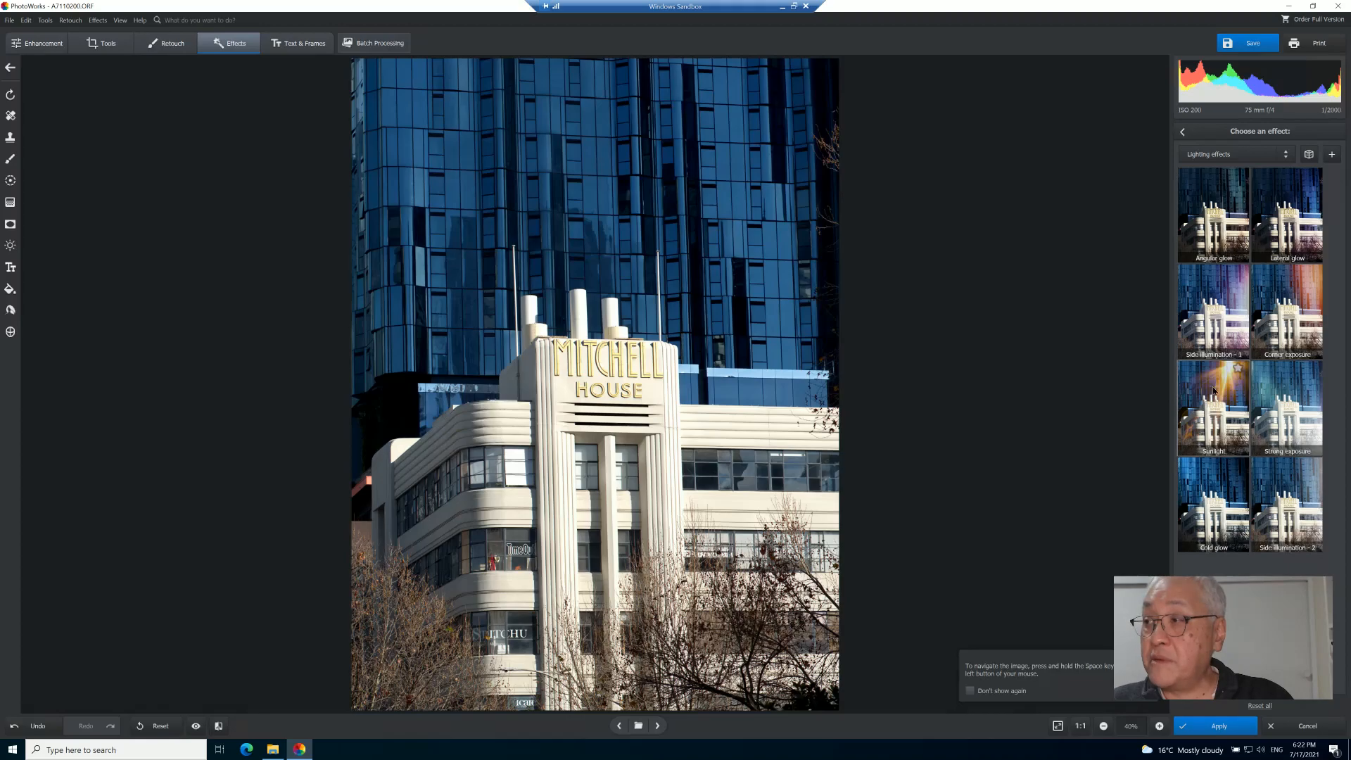
click(1214, 391)
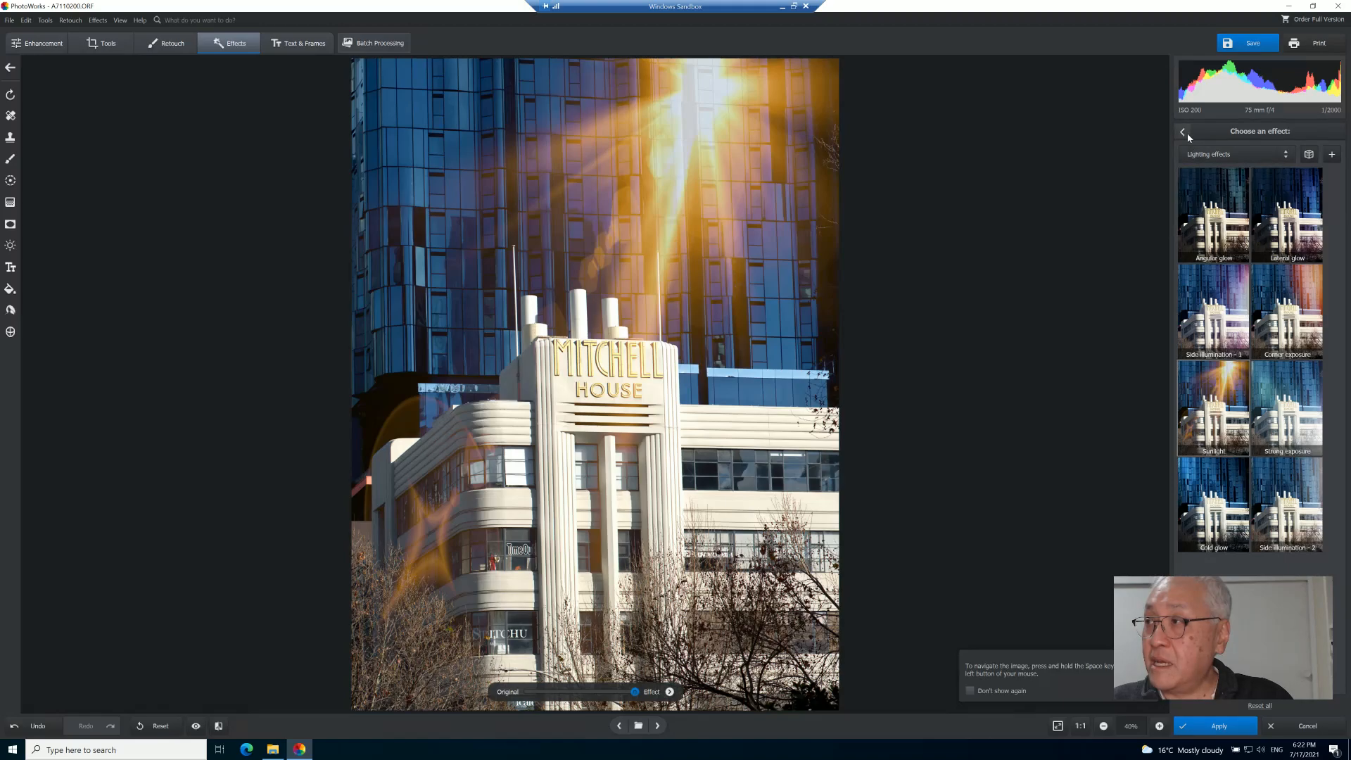
- Shuffle through random photo effects from different categories, then cancel Photo Effects
click(1309, 155)
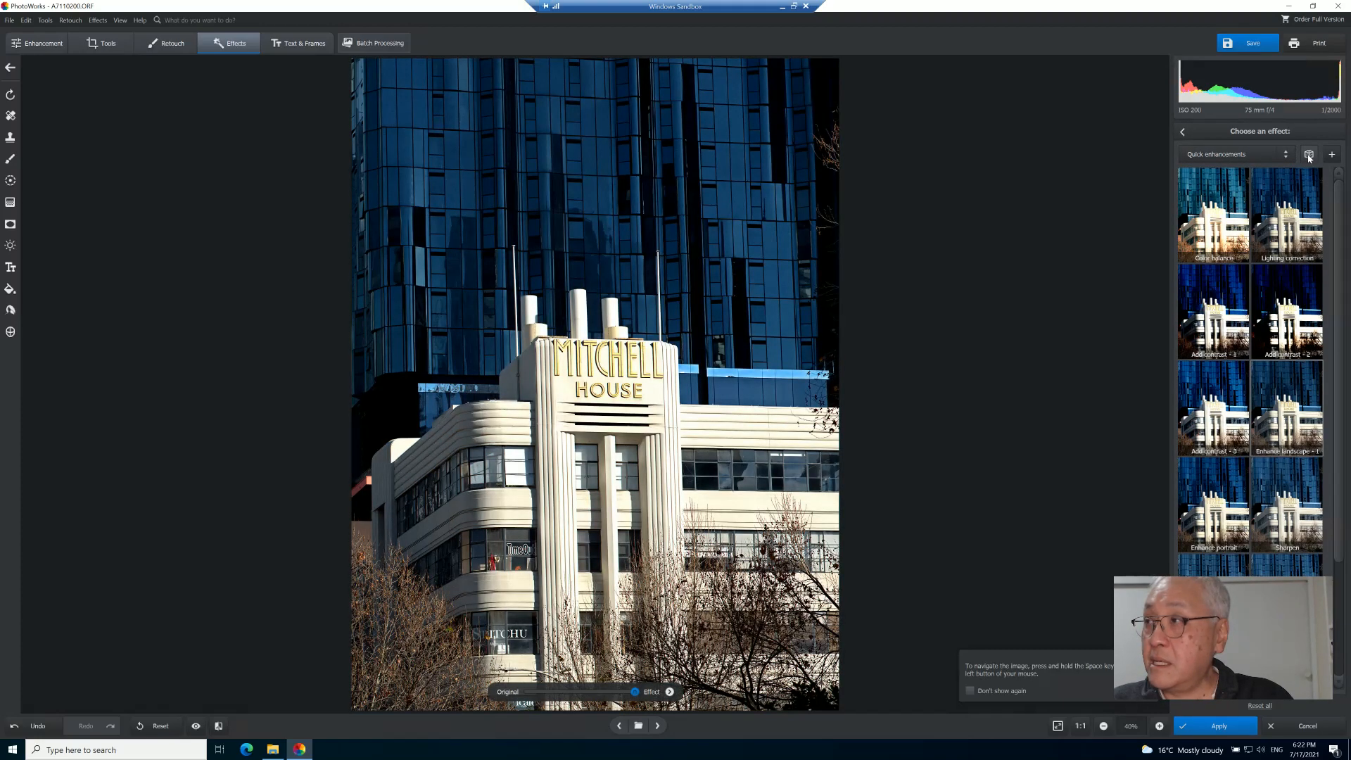
click(1309, 156)
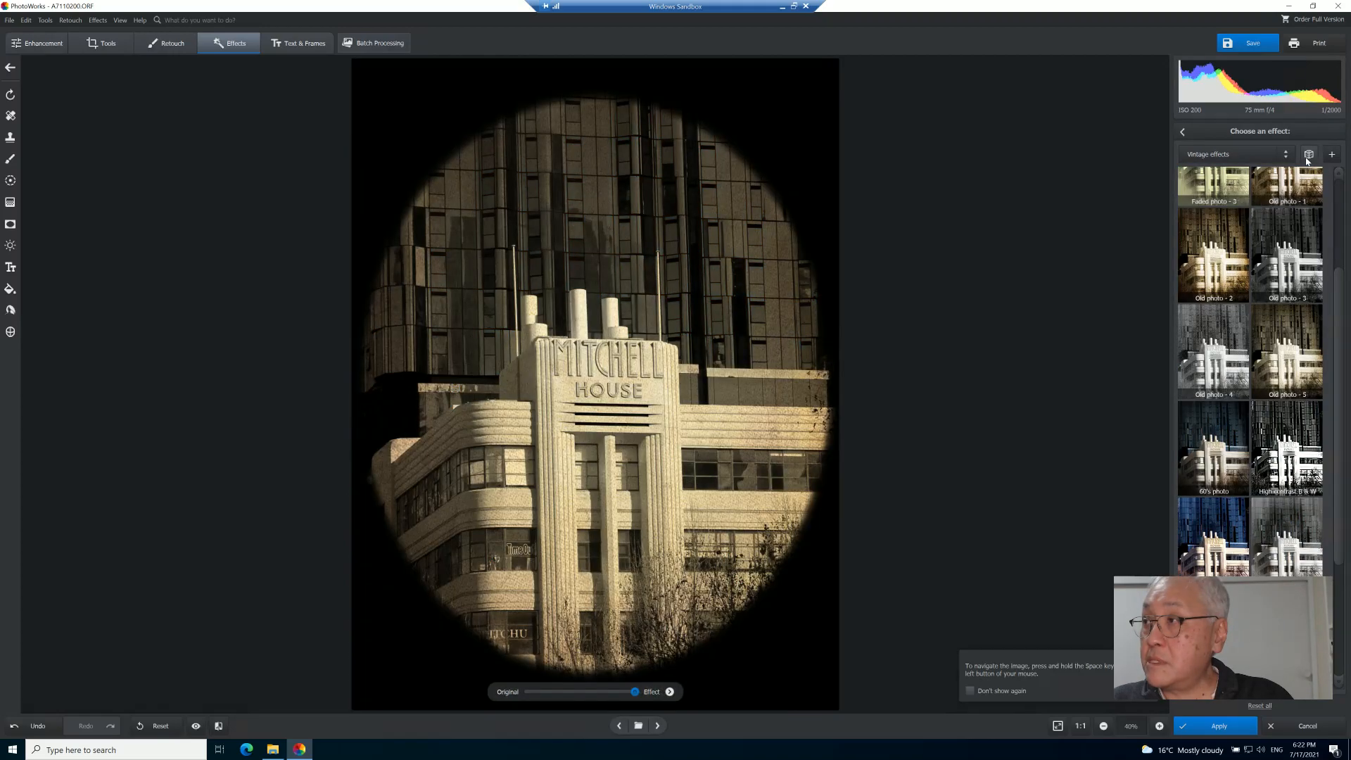
click(1311, 155)
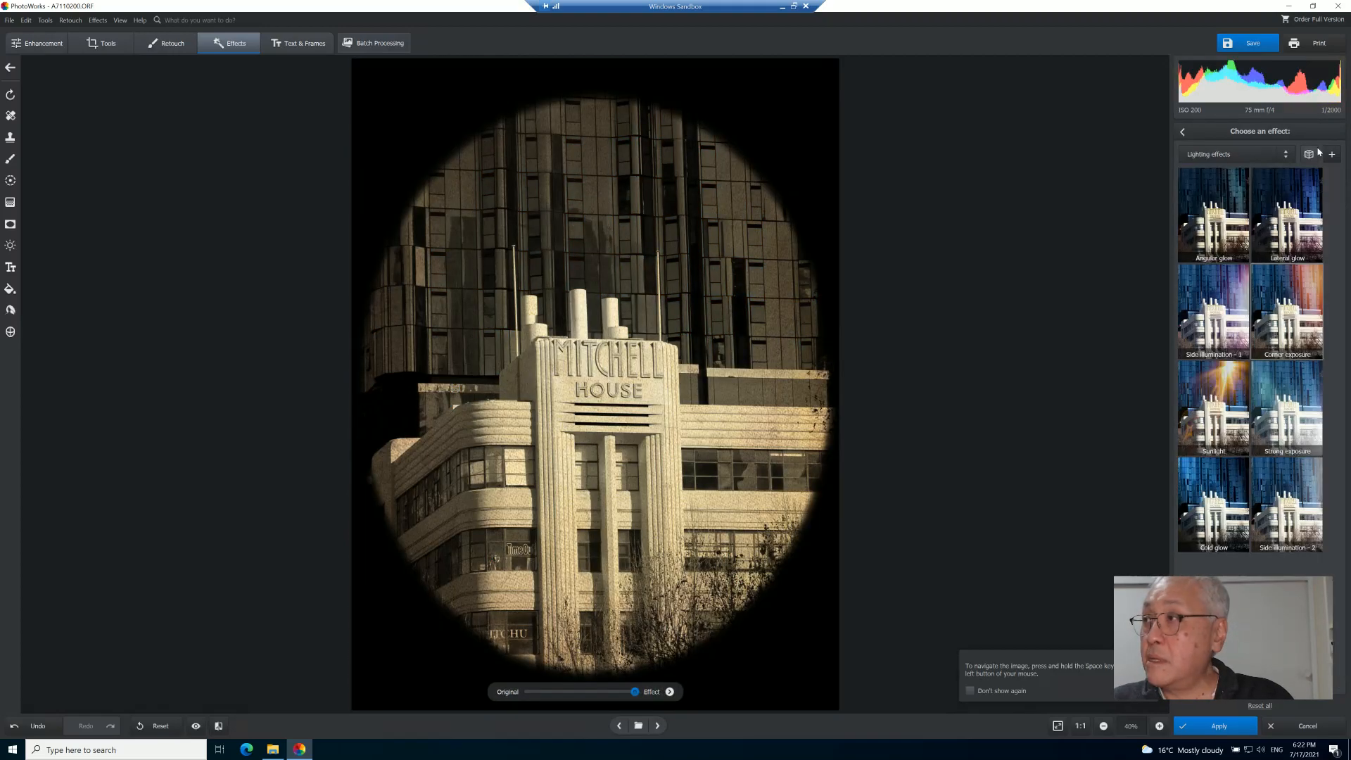
click(1308, 726)
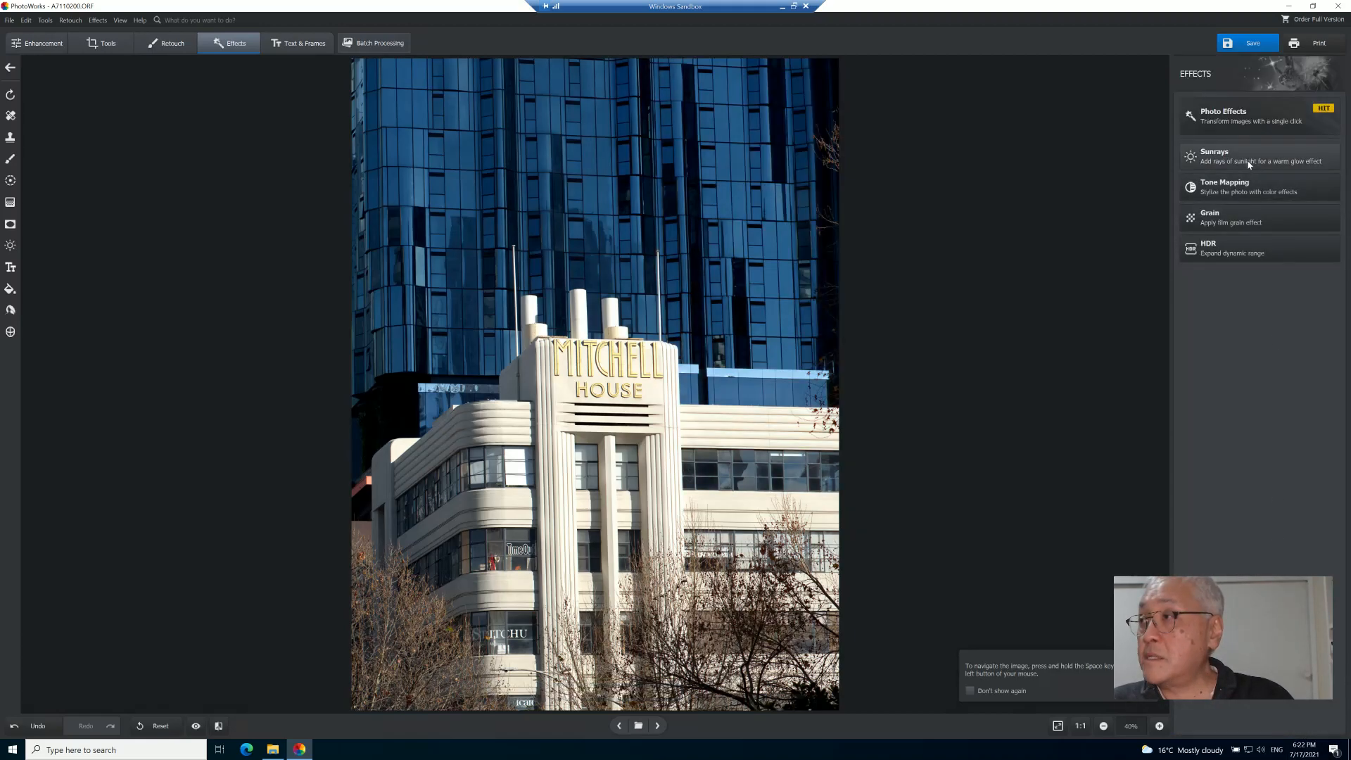
- Try Tone Mapping with an Overlay colour tint, picking golden and darker shades, then cancel
click(1285, 195)
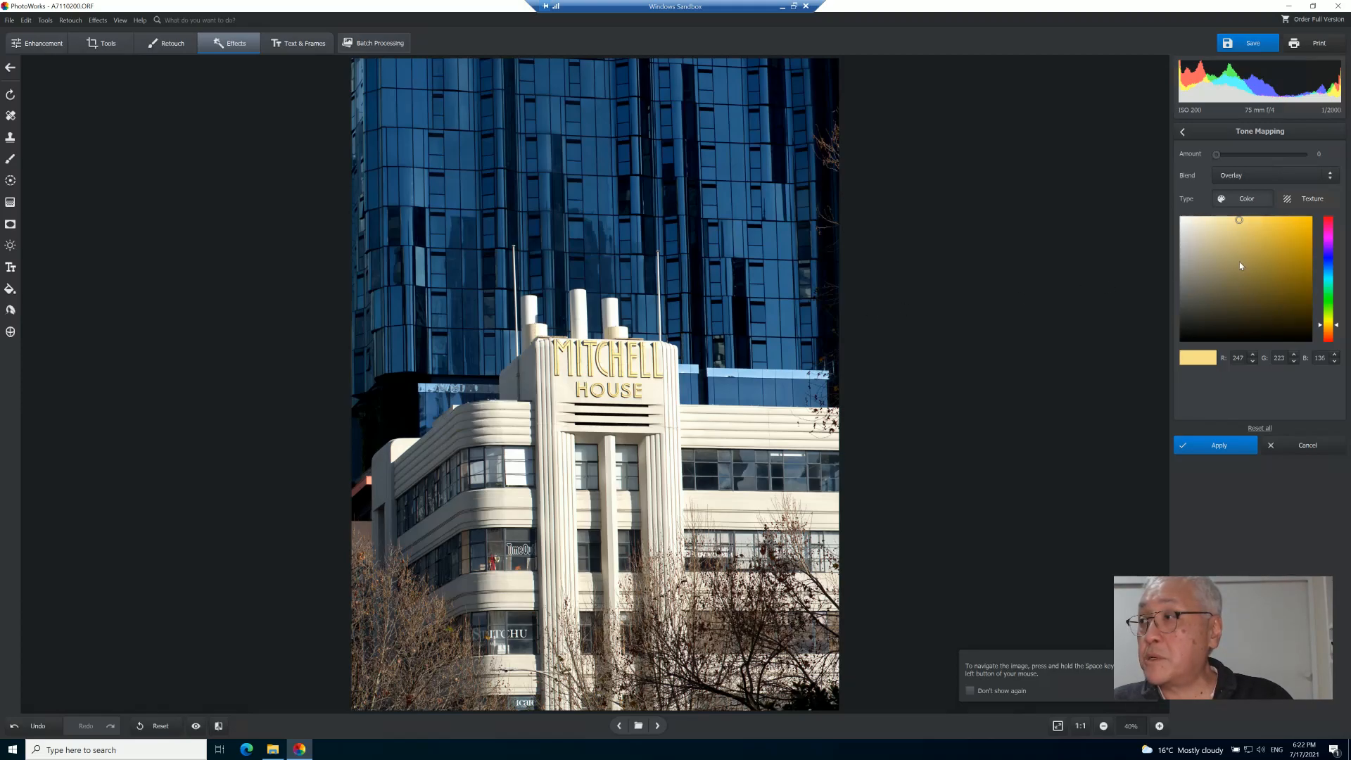
click(1240, 220)
click(1252, 235)
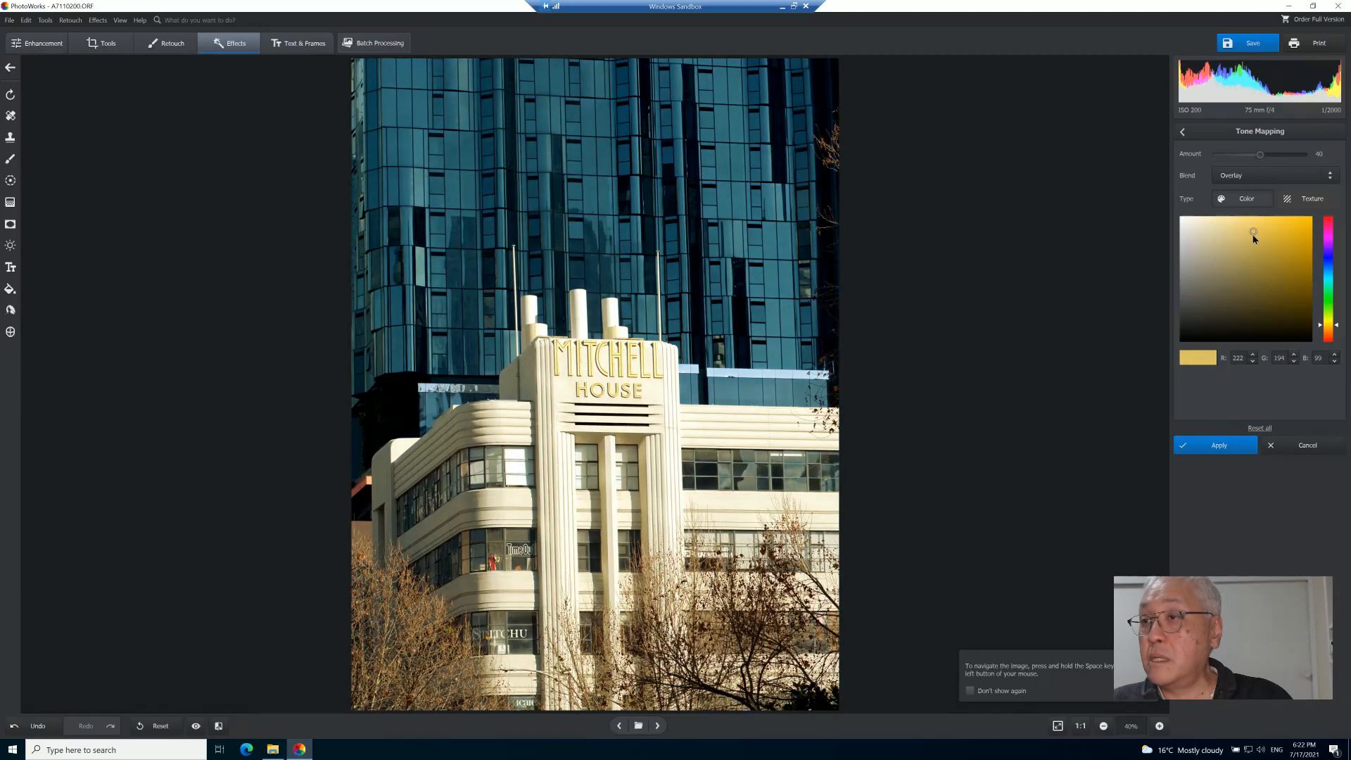
click(1239, 241)
click(1201, 248)
click(1260, 250)
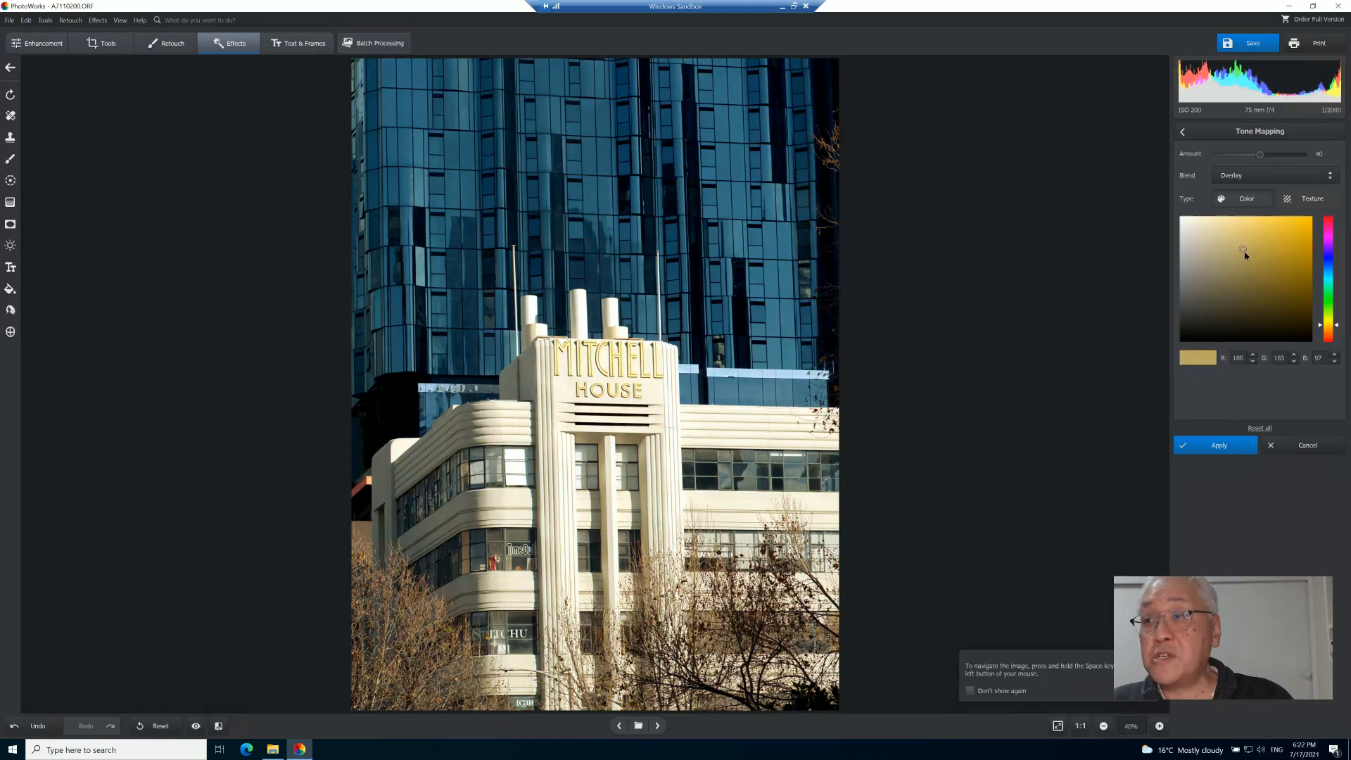
click(1260, 250)
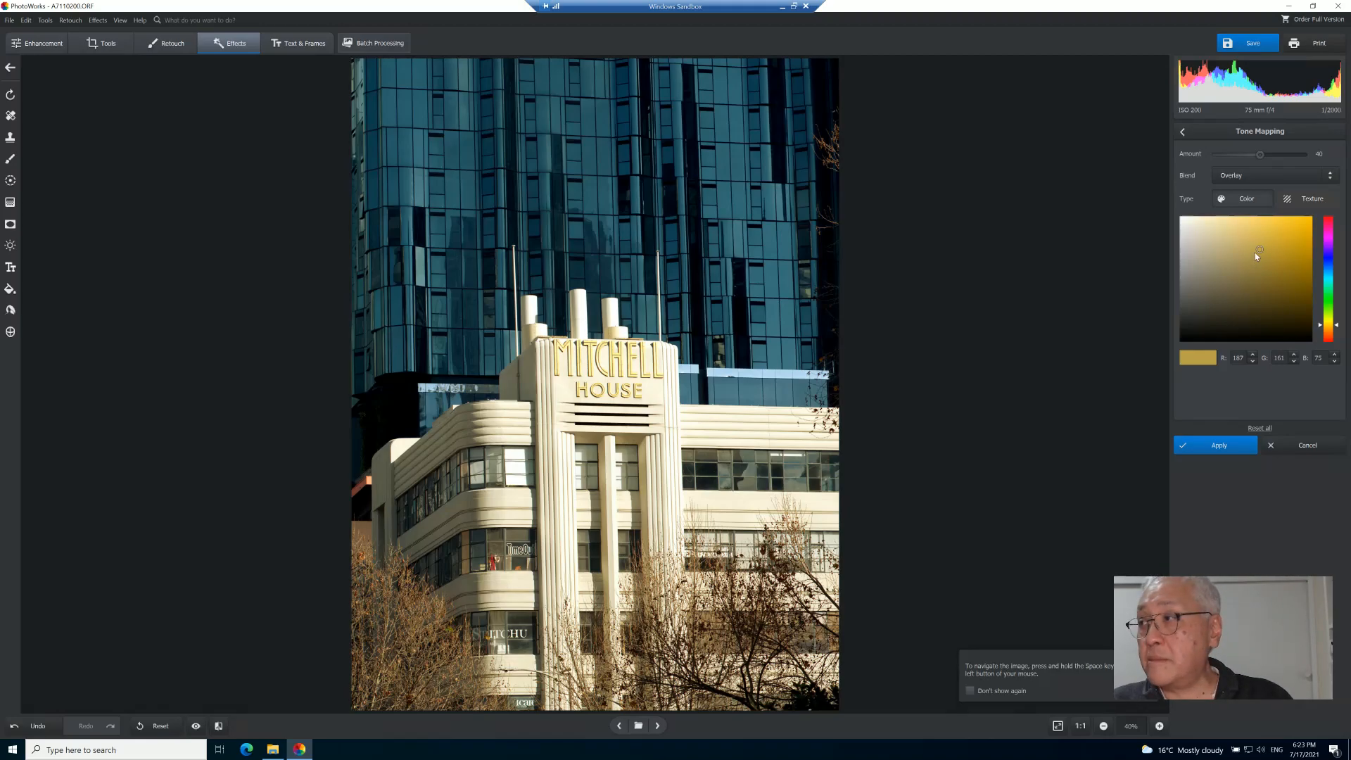
mouse_move(1257, 254)
mouse_down()
mouse_move(1236, 263)
mouse_move(1274, 281)
mouse_move(1258, 304)
mouse_up()
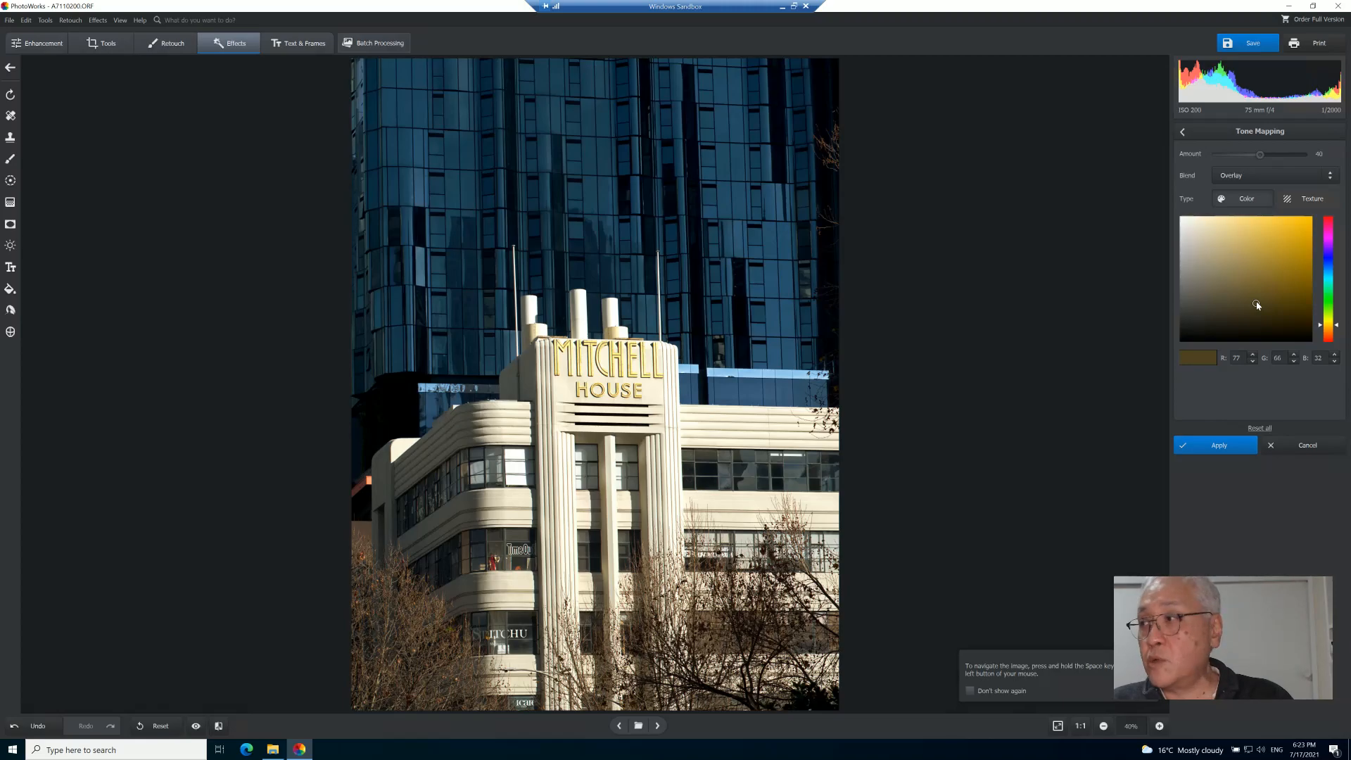
click(1297, 449)
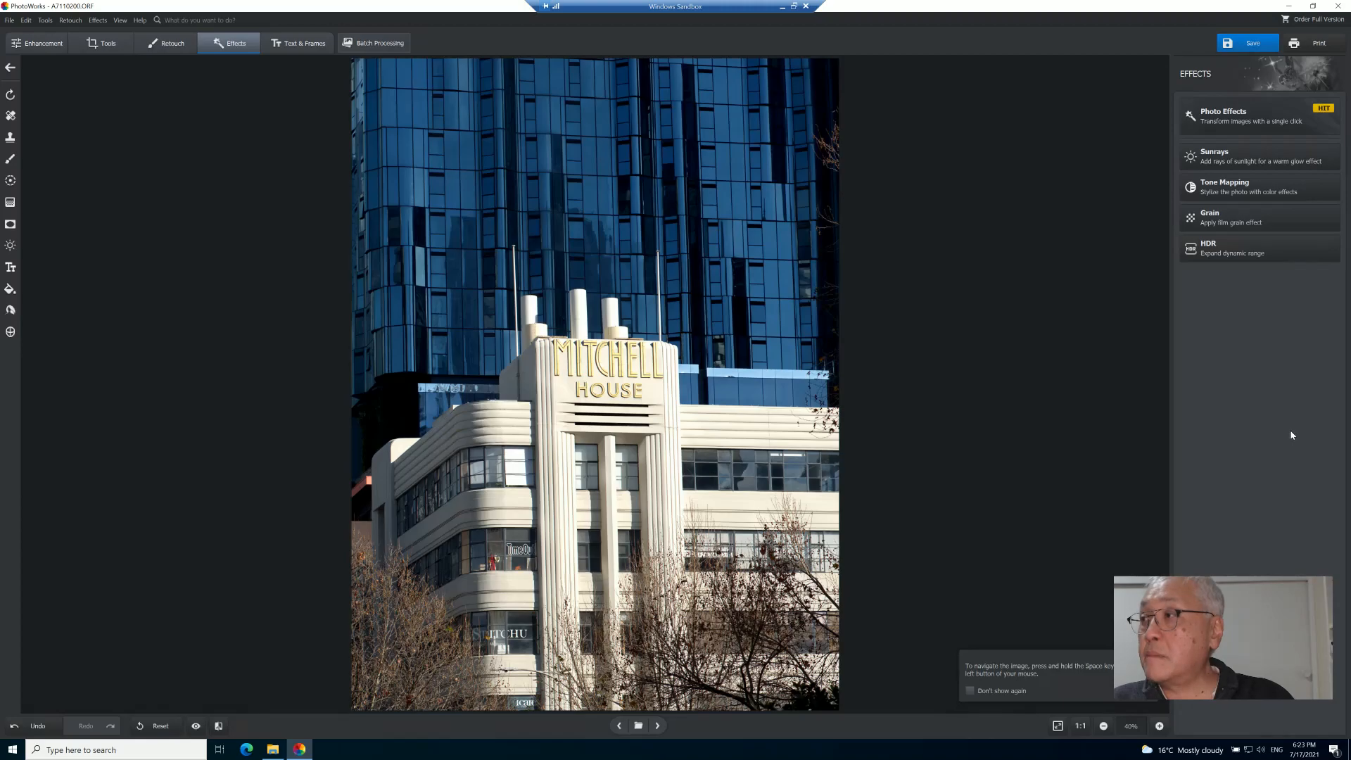
- Open Film Grain and cancel it, then preview the HDR Natural and Vibrant presets and cancel
click(1214, 219)
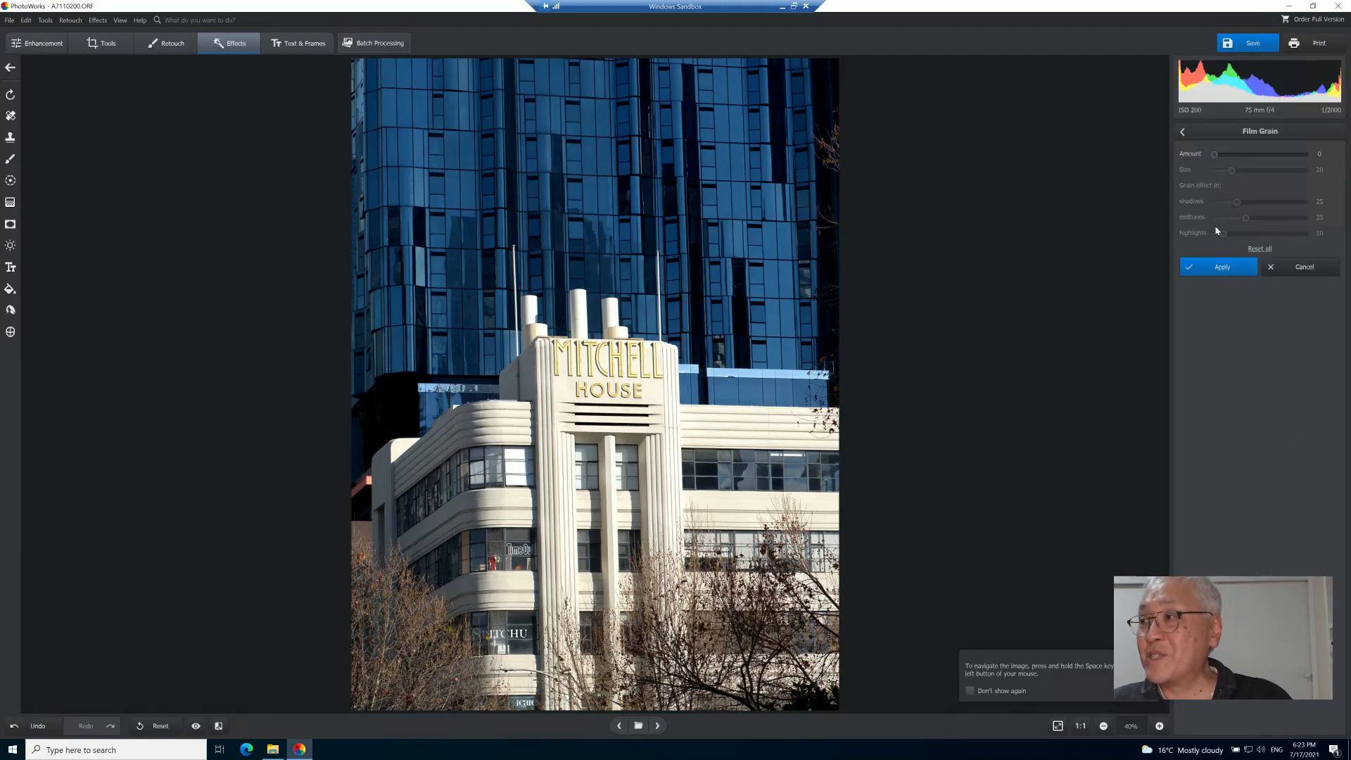
click(1307, 271)
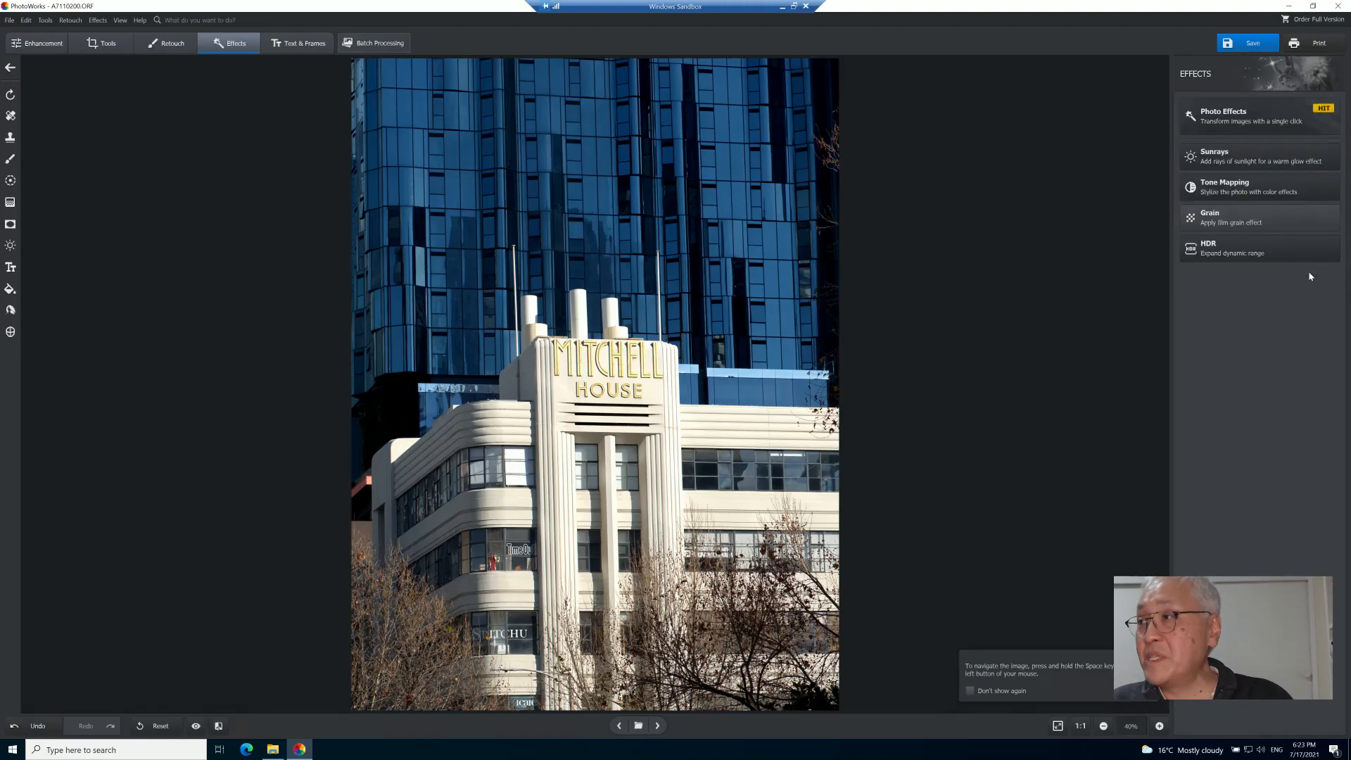
click(1246, 256)
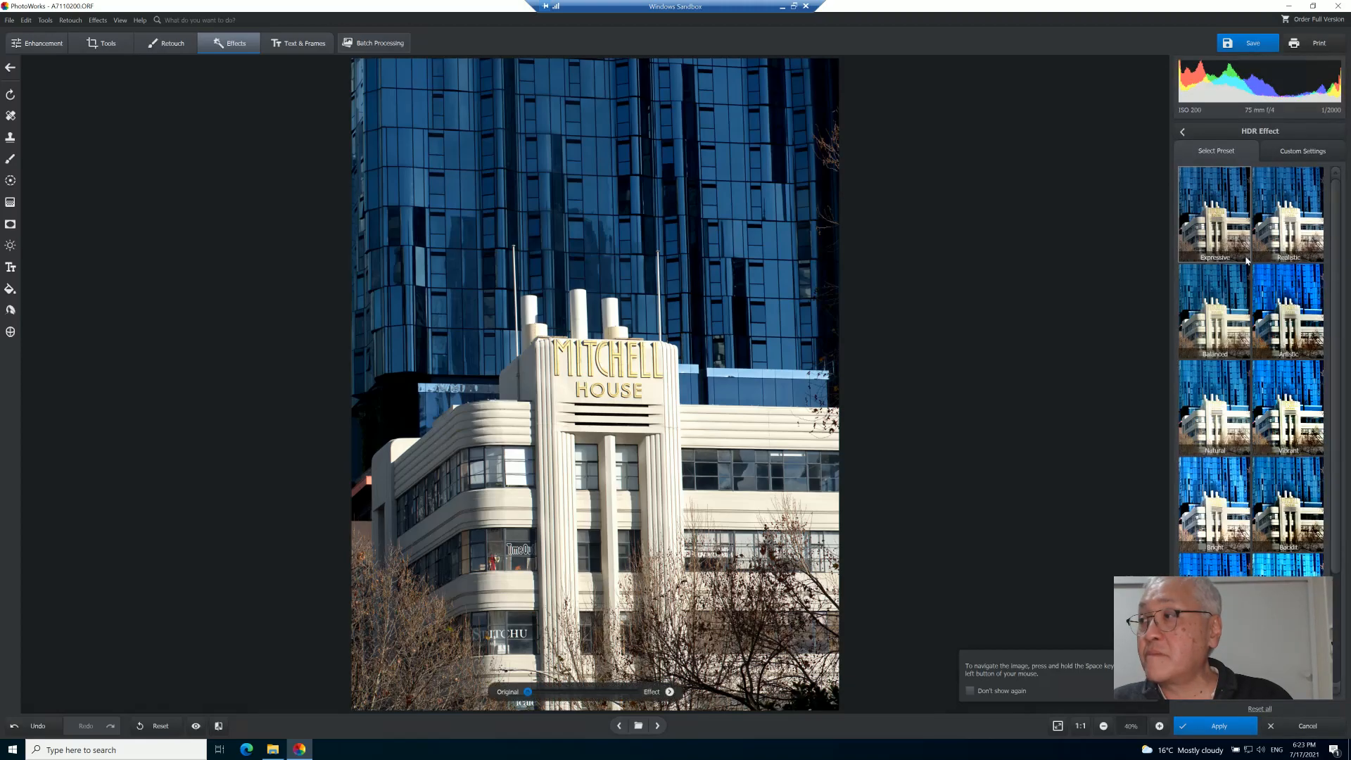
click(1230, 399)
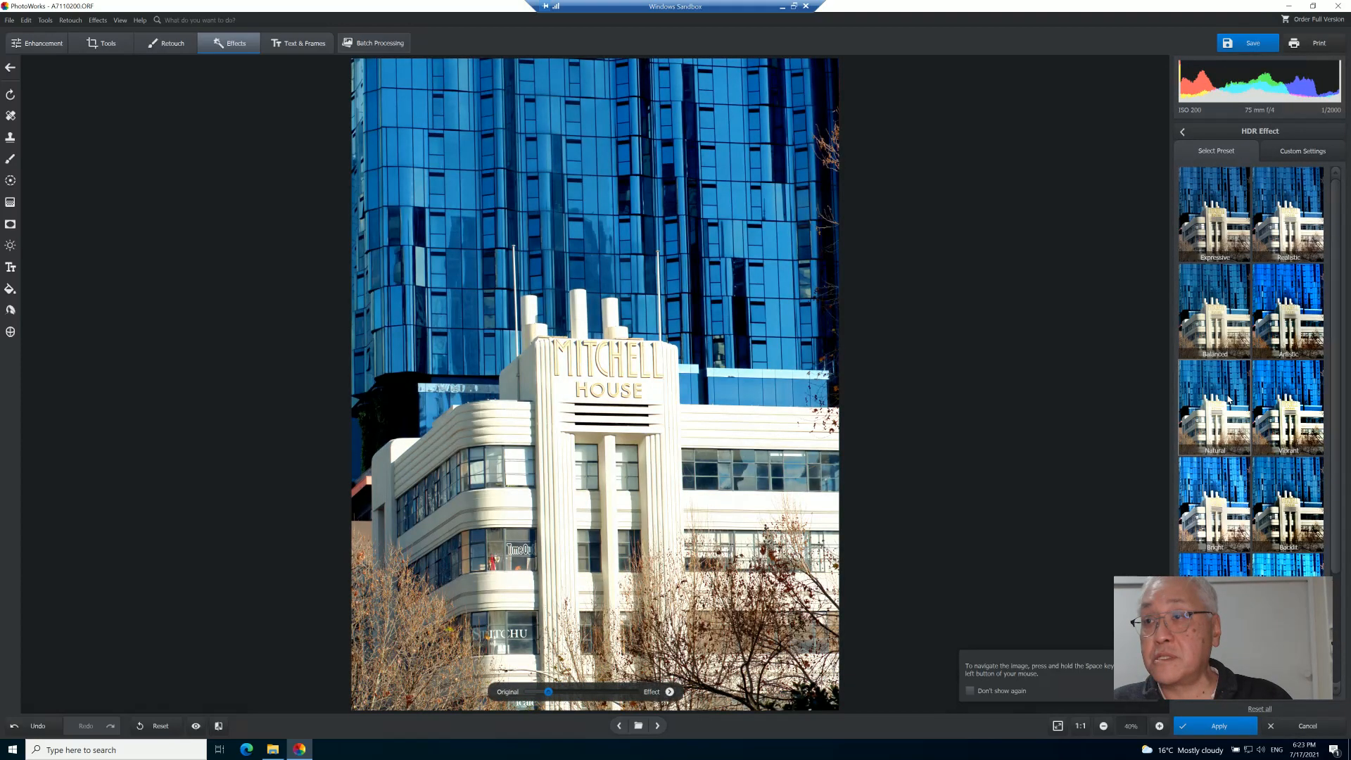
click(1303, 399)
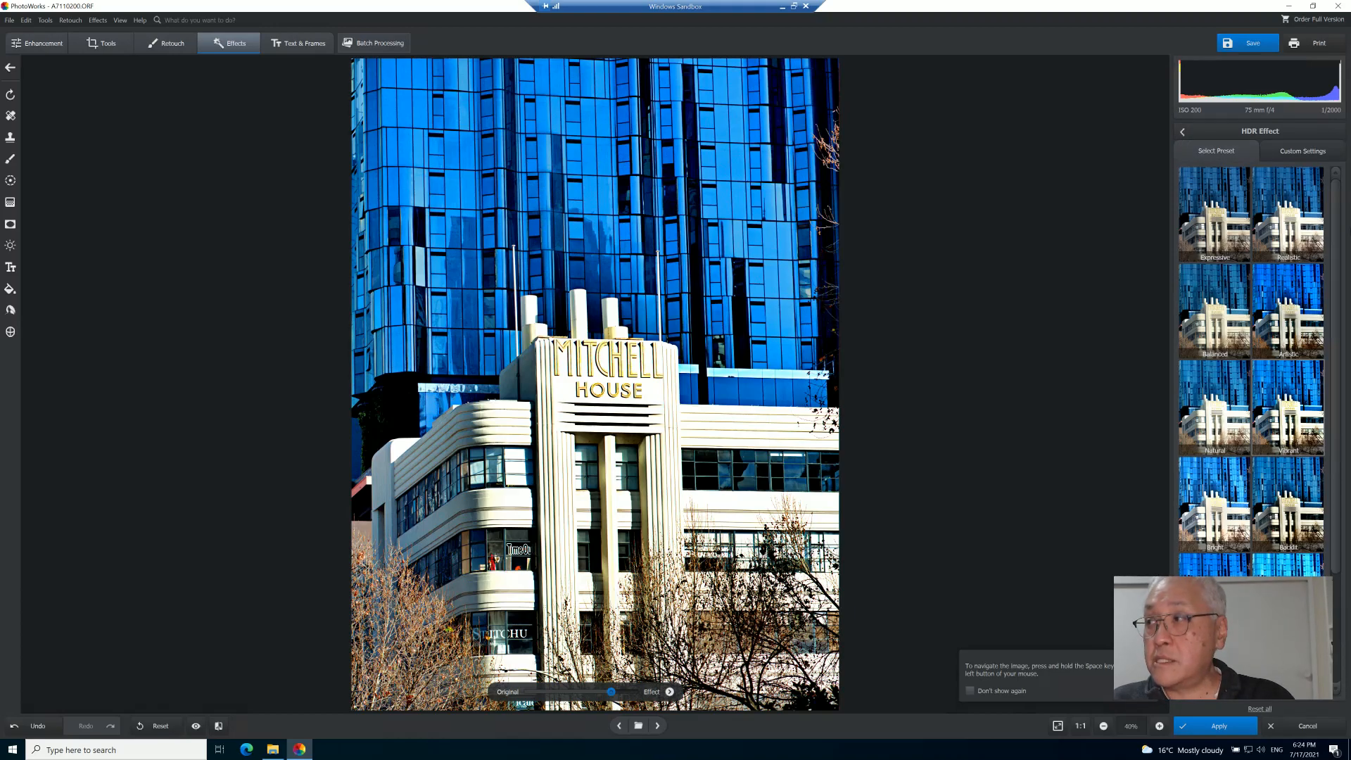
click(1313, 732)
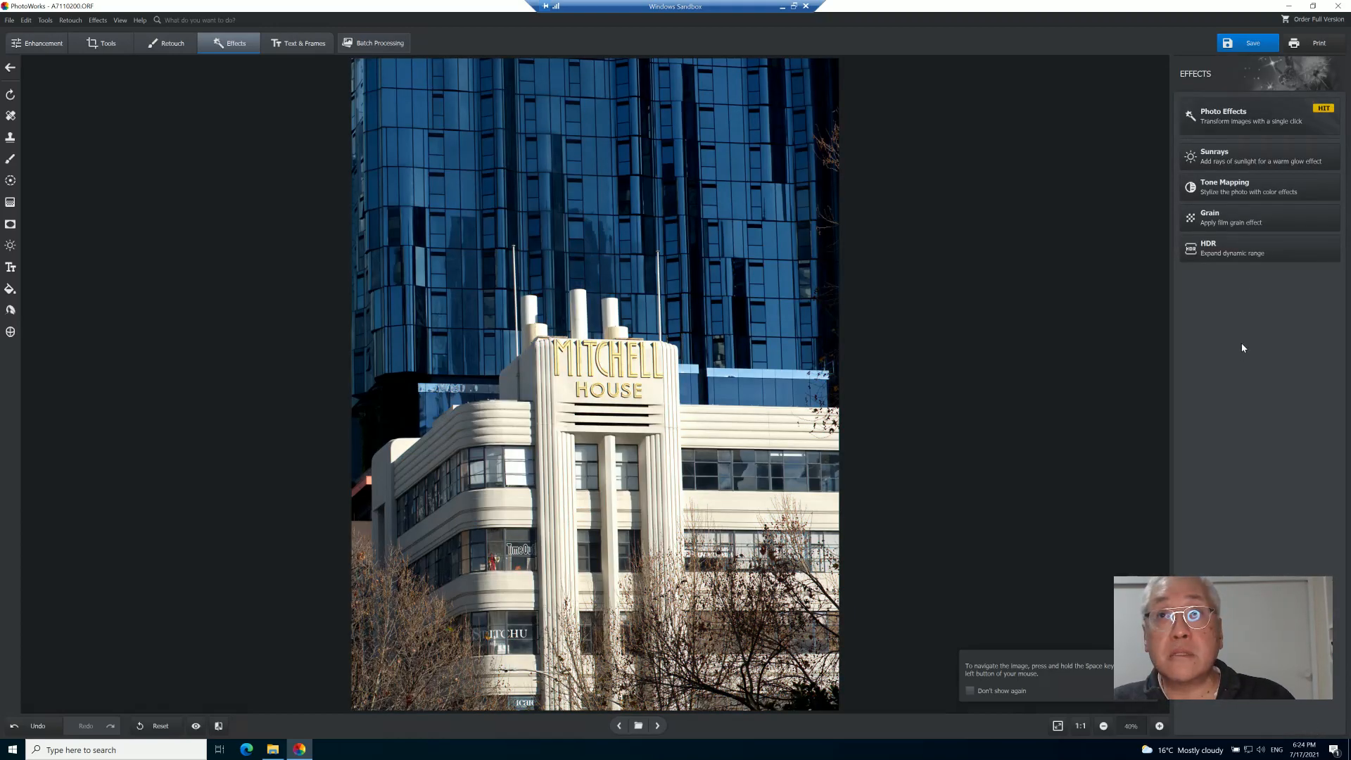
- Open Text & Frames, try adding a circle sticker, then cancel
click(304, 51)
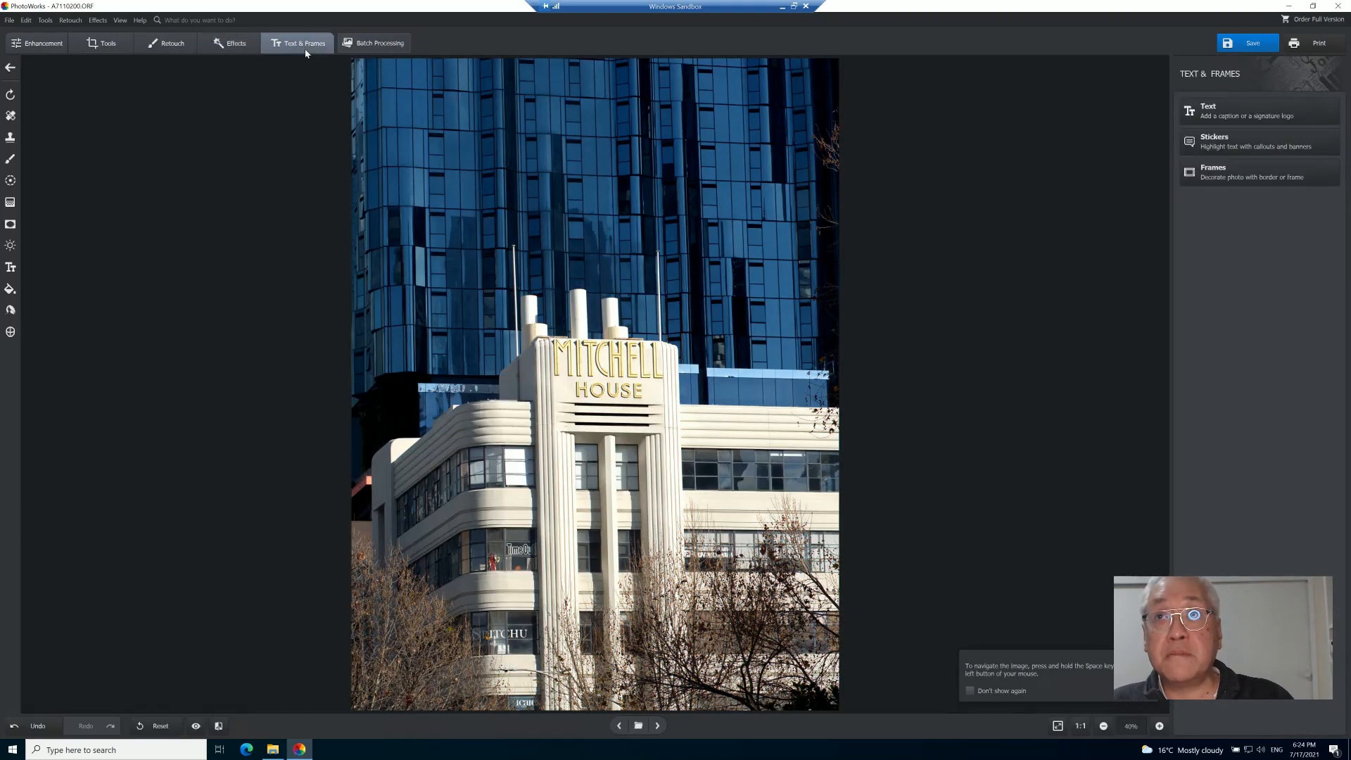
click(1250, 147)
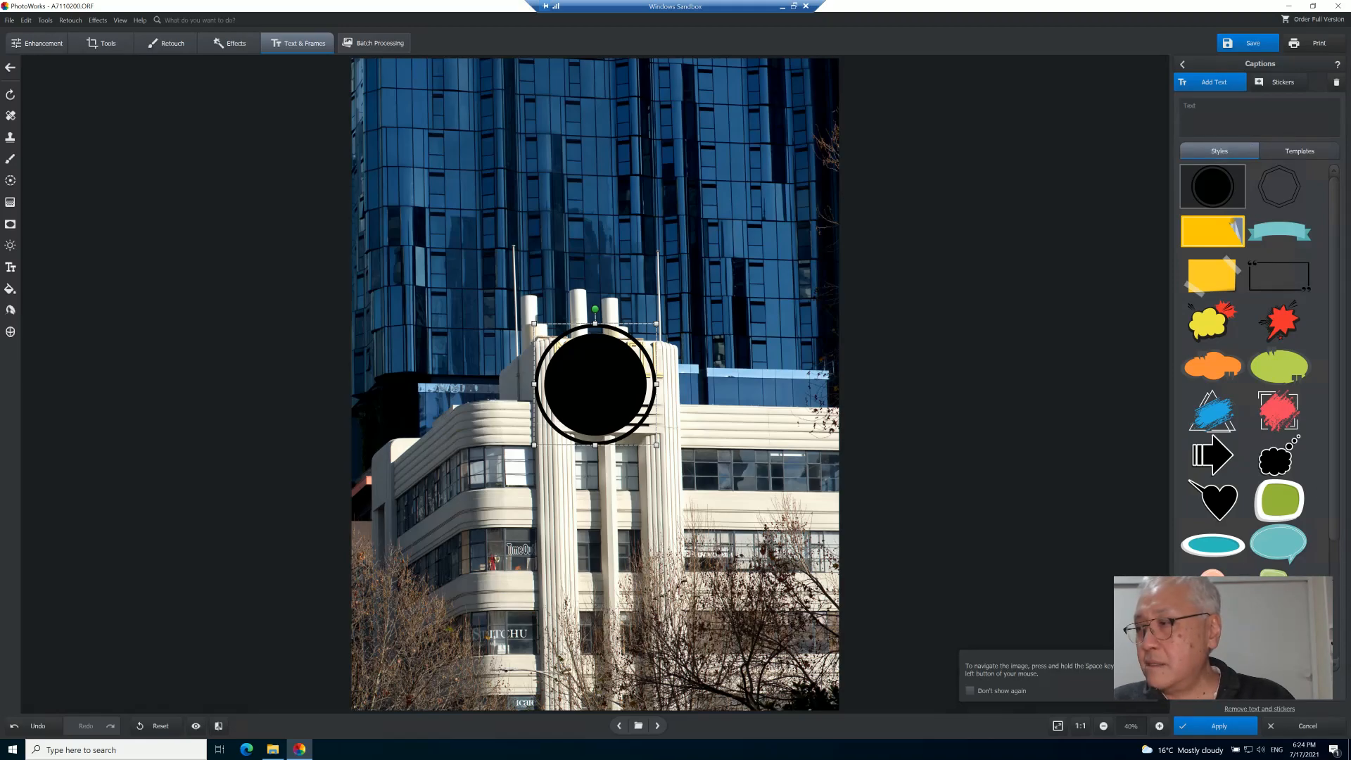
click(1303, 726)
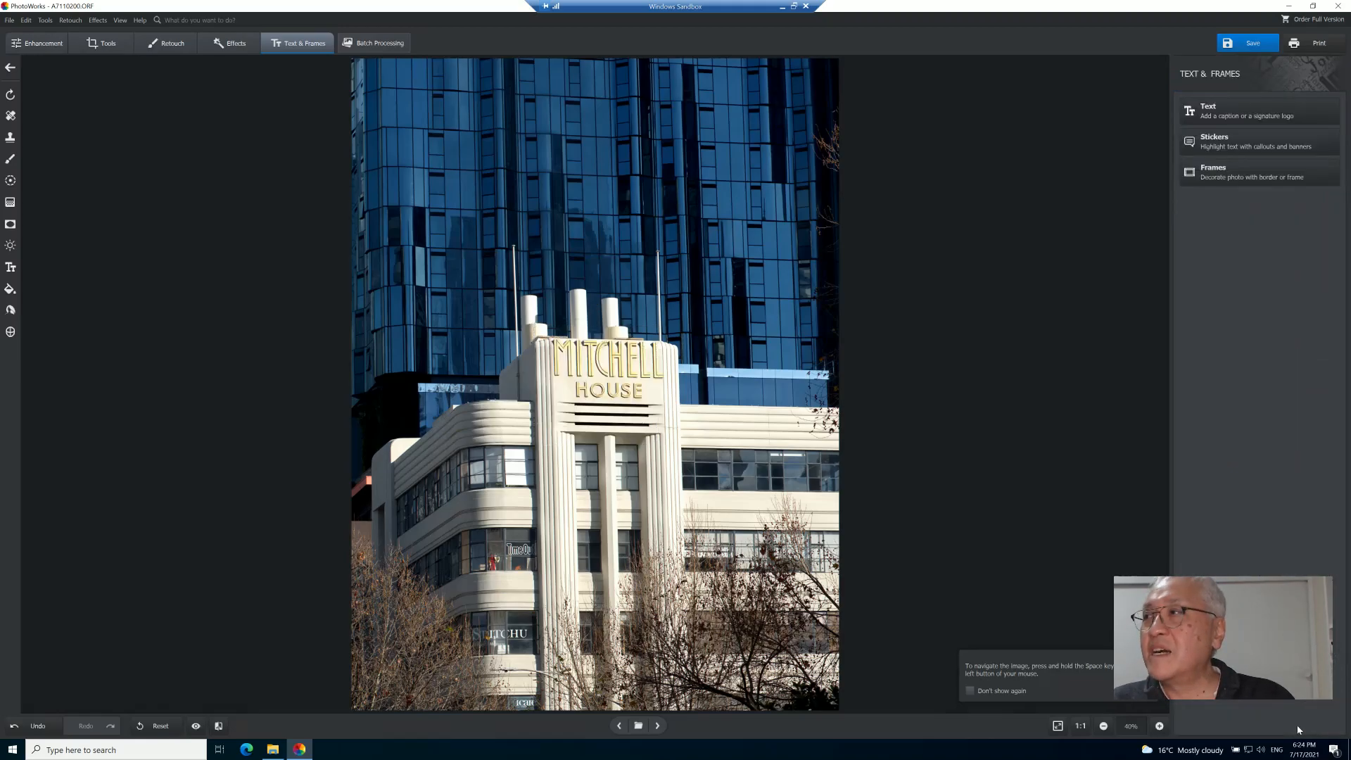
- Preview a gold frame around the photo, then cancel Frames
click(1257, 180)
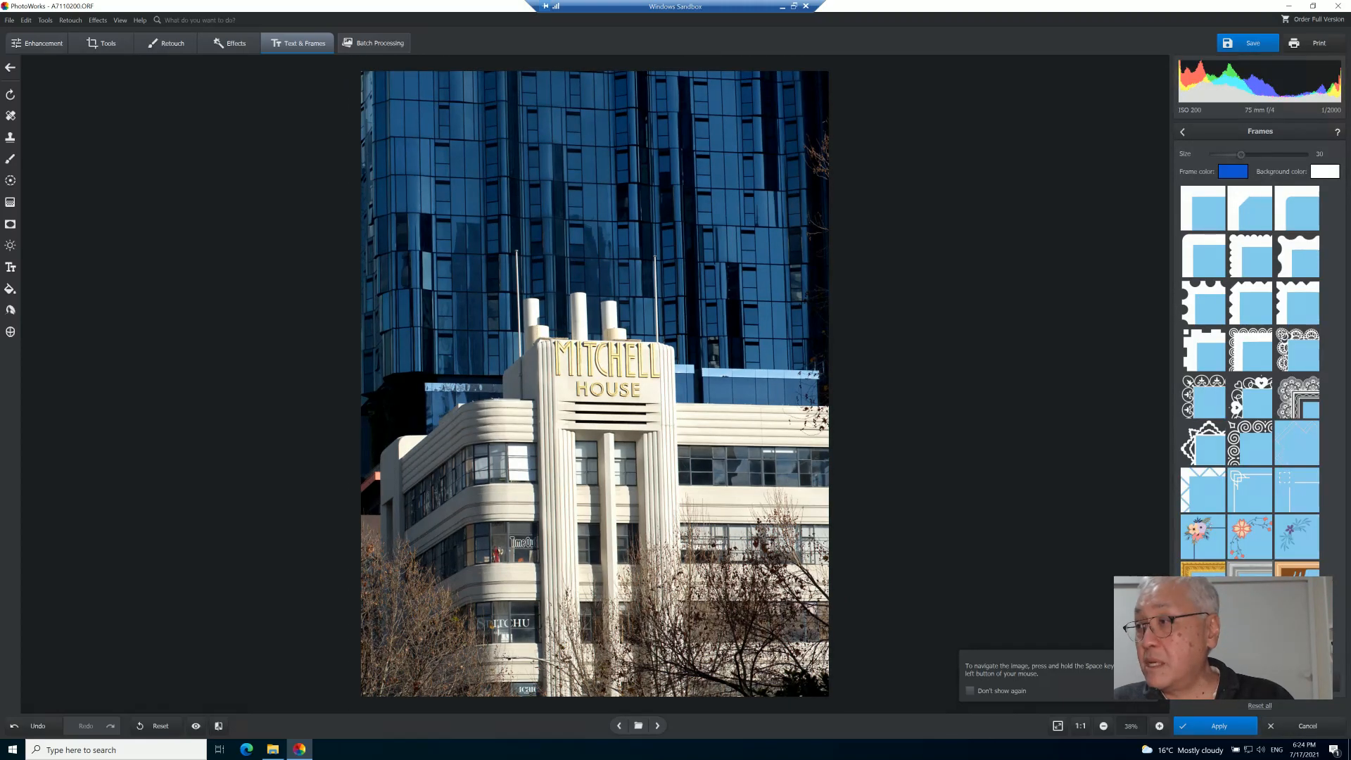
click(1203, 568)
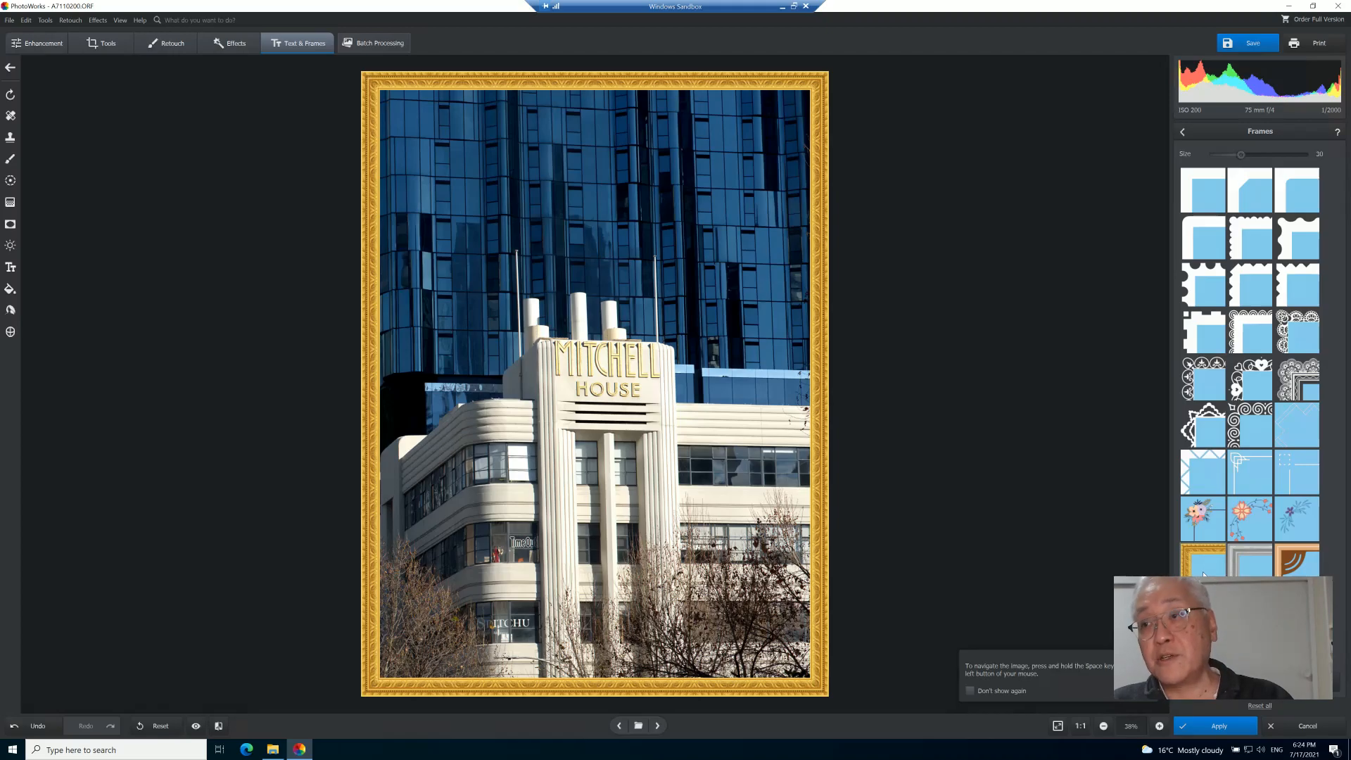
click(1307, 727)
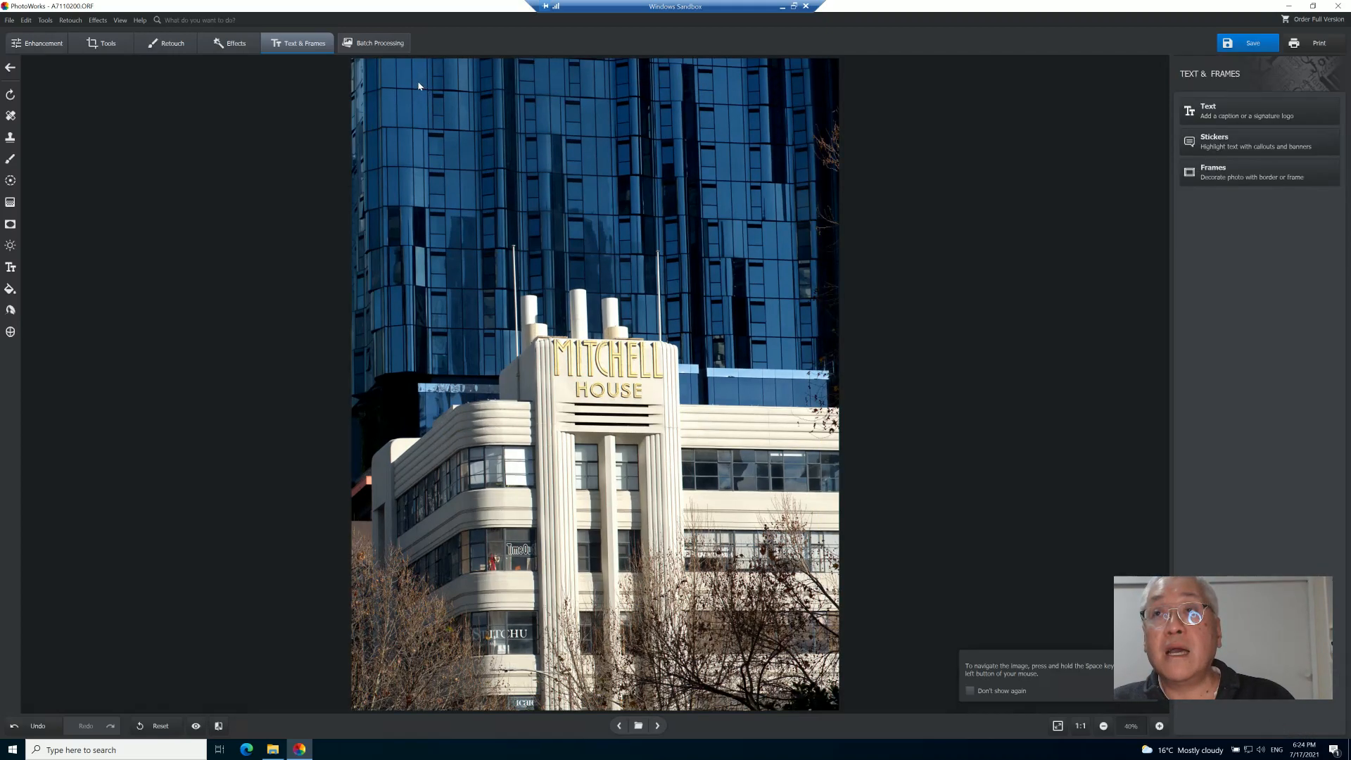
- Open Batch Processing mode and exit it again
click(379, 44)
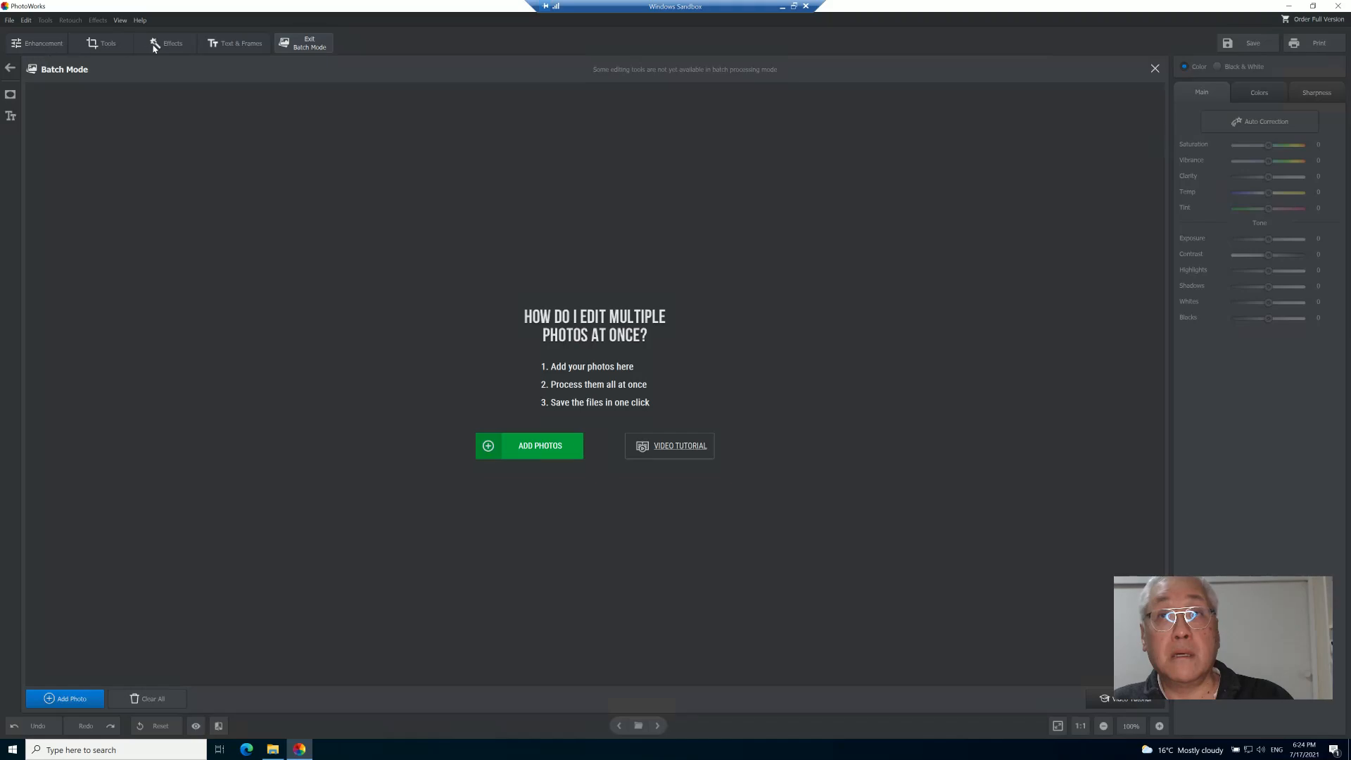
click(286, 46)
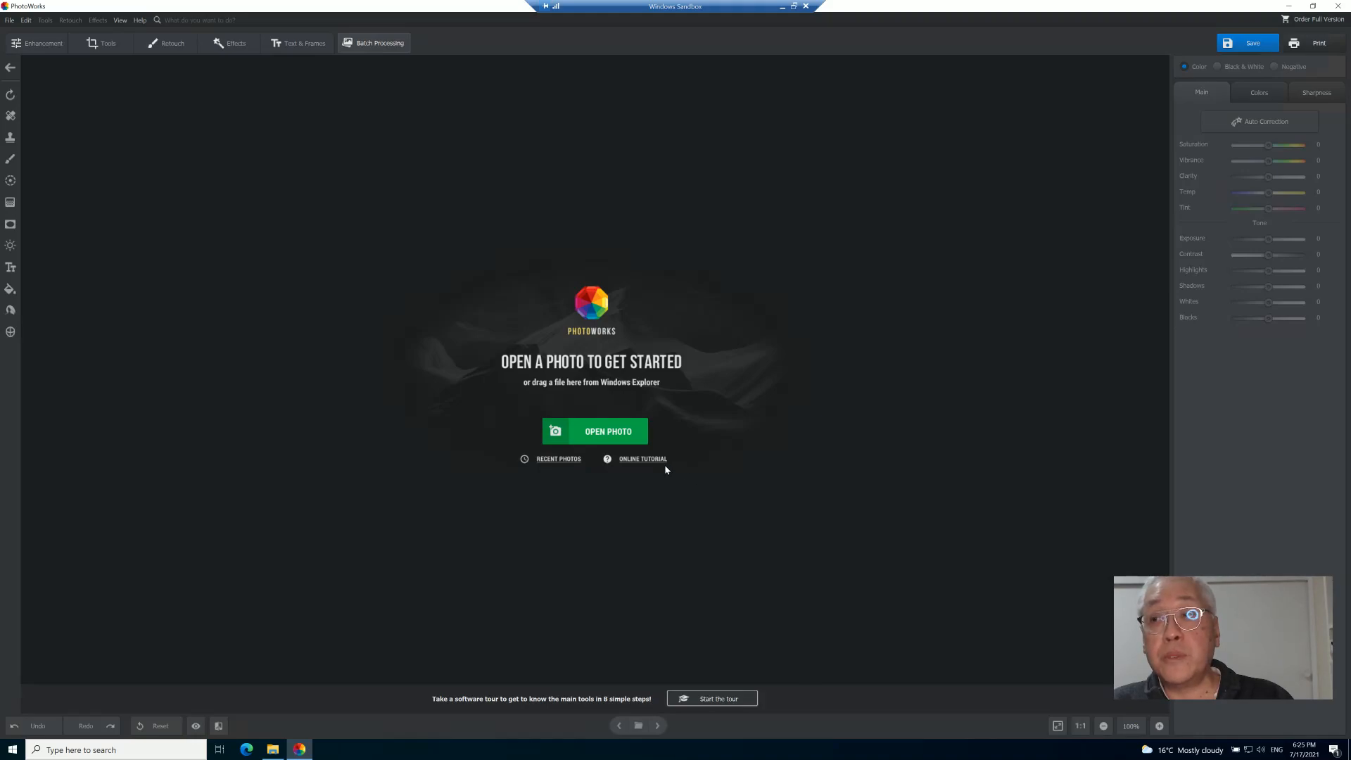
- Open the RAW photo A7110201.ORF and apply the RAW processing profile
click(610, 437)
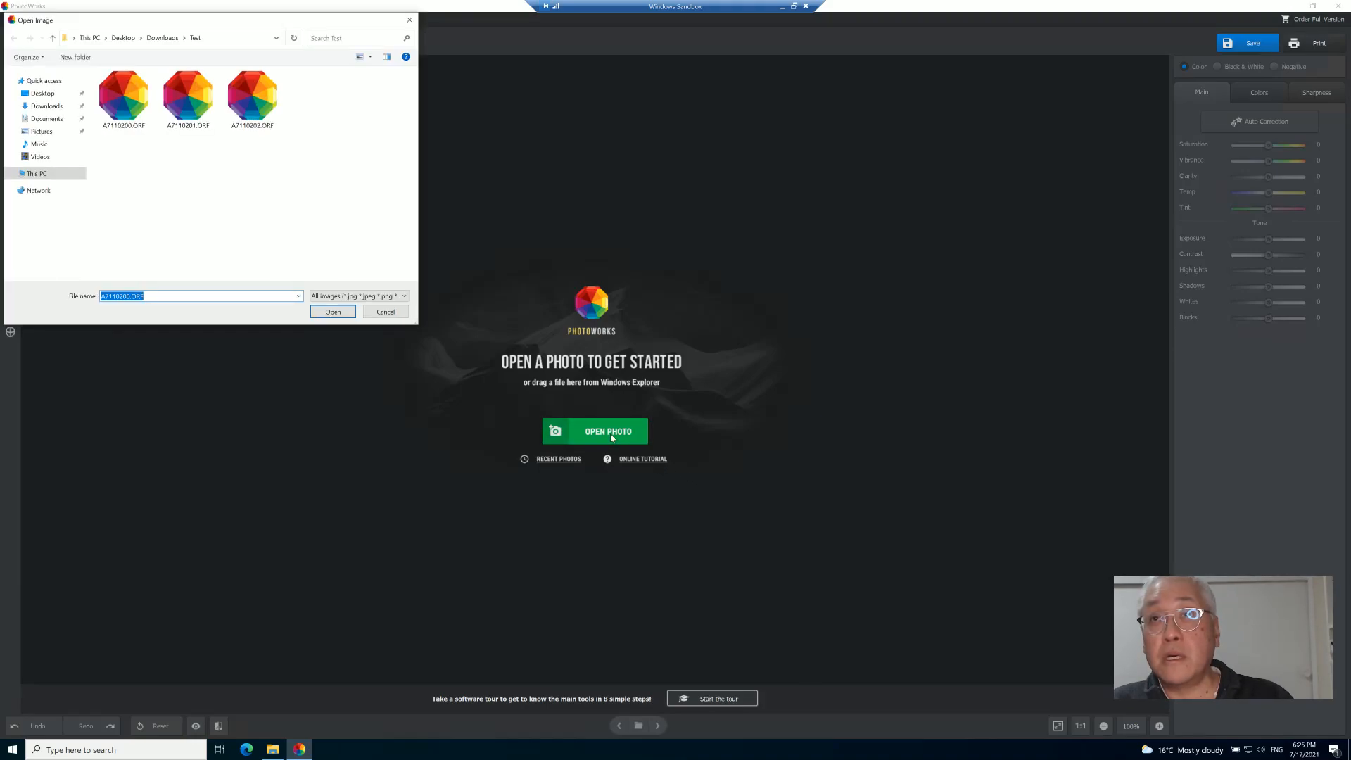
click(185, 108)
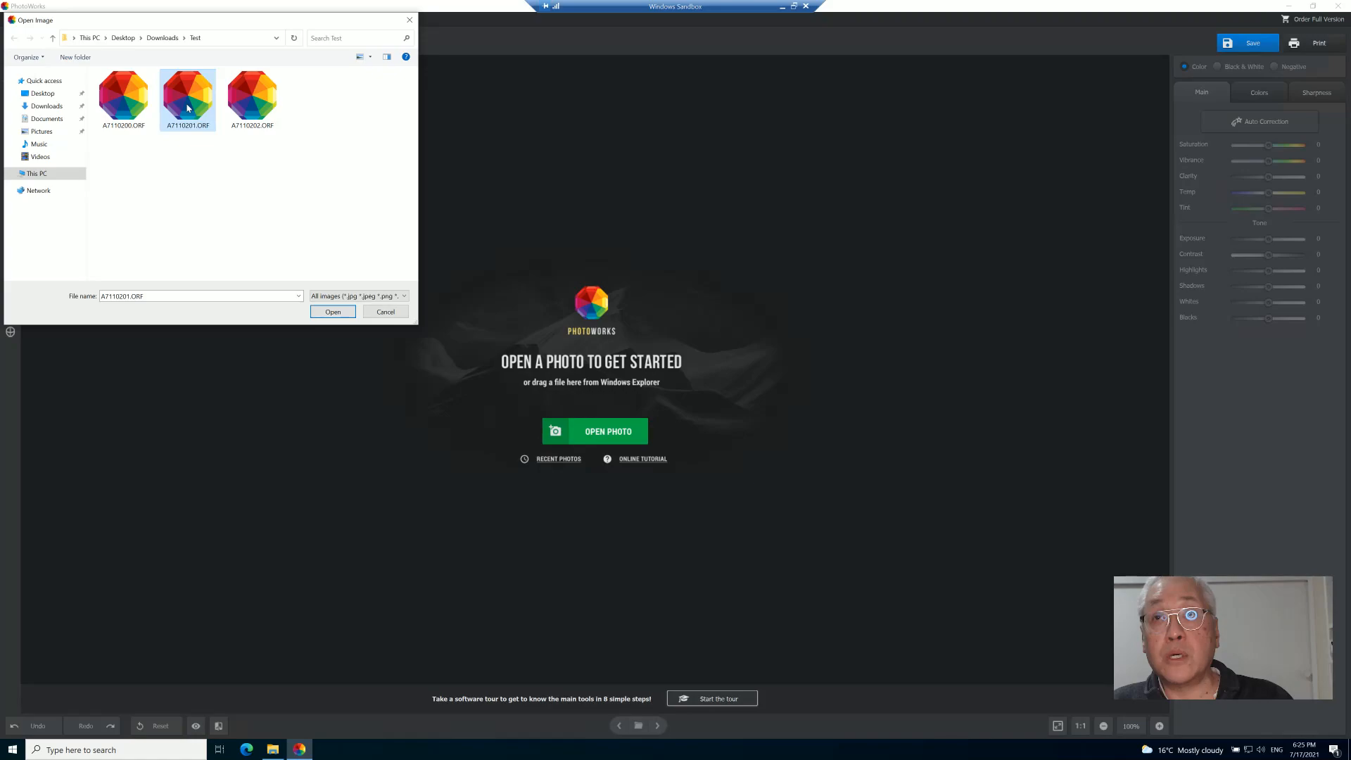
click(330, 312)
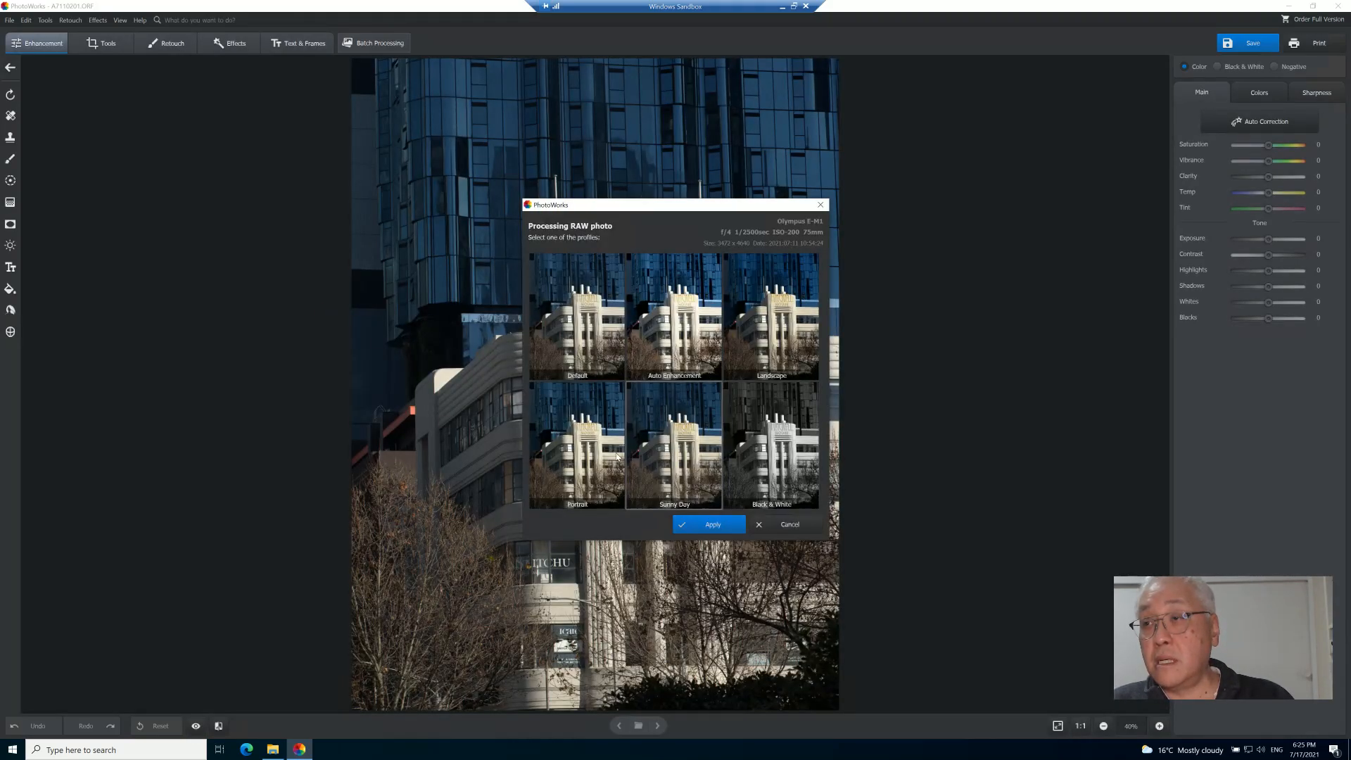
click(711, 525)
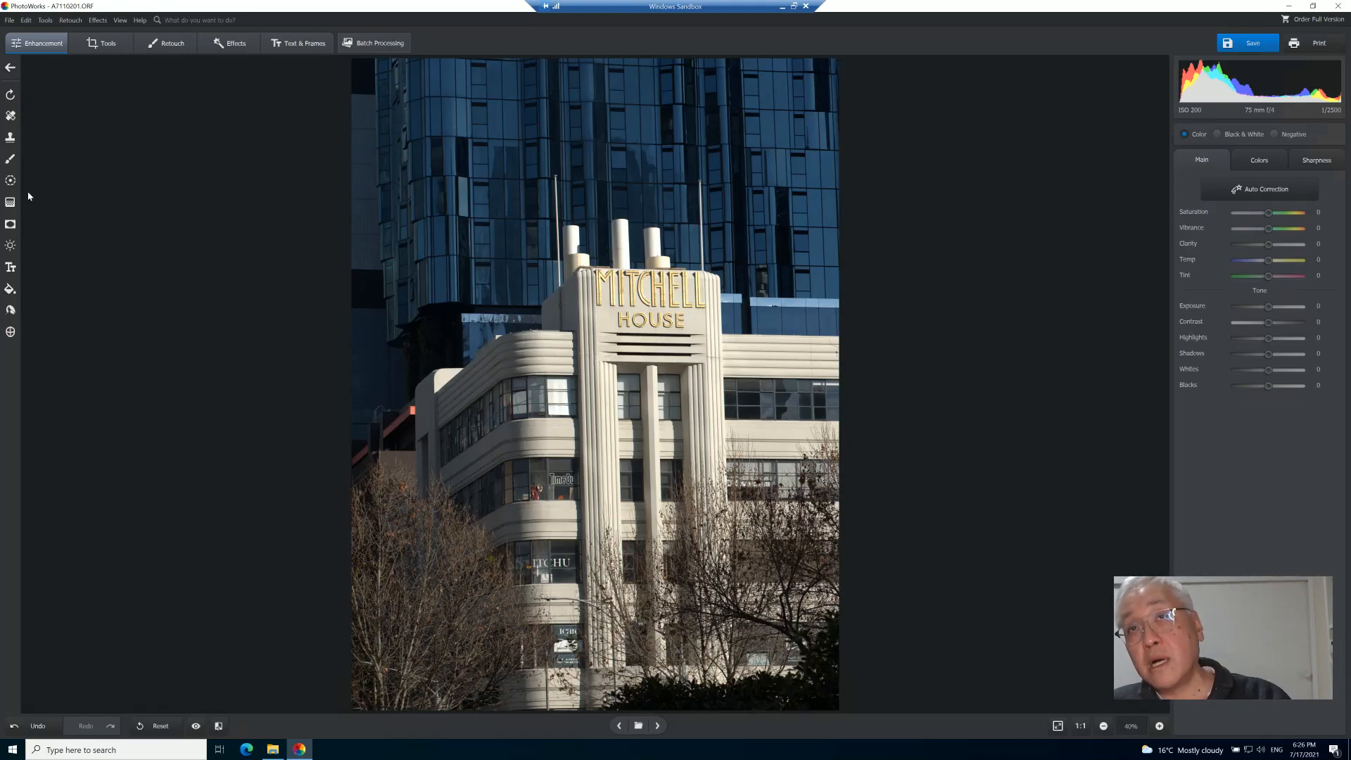
click(26, 20)
mouse_move(48, 23)
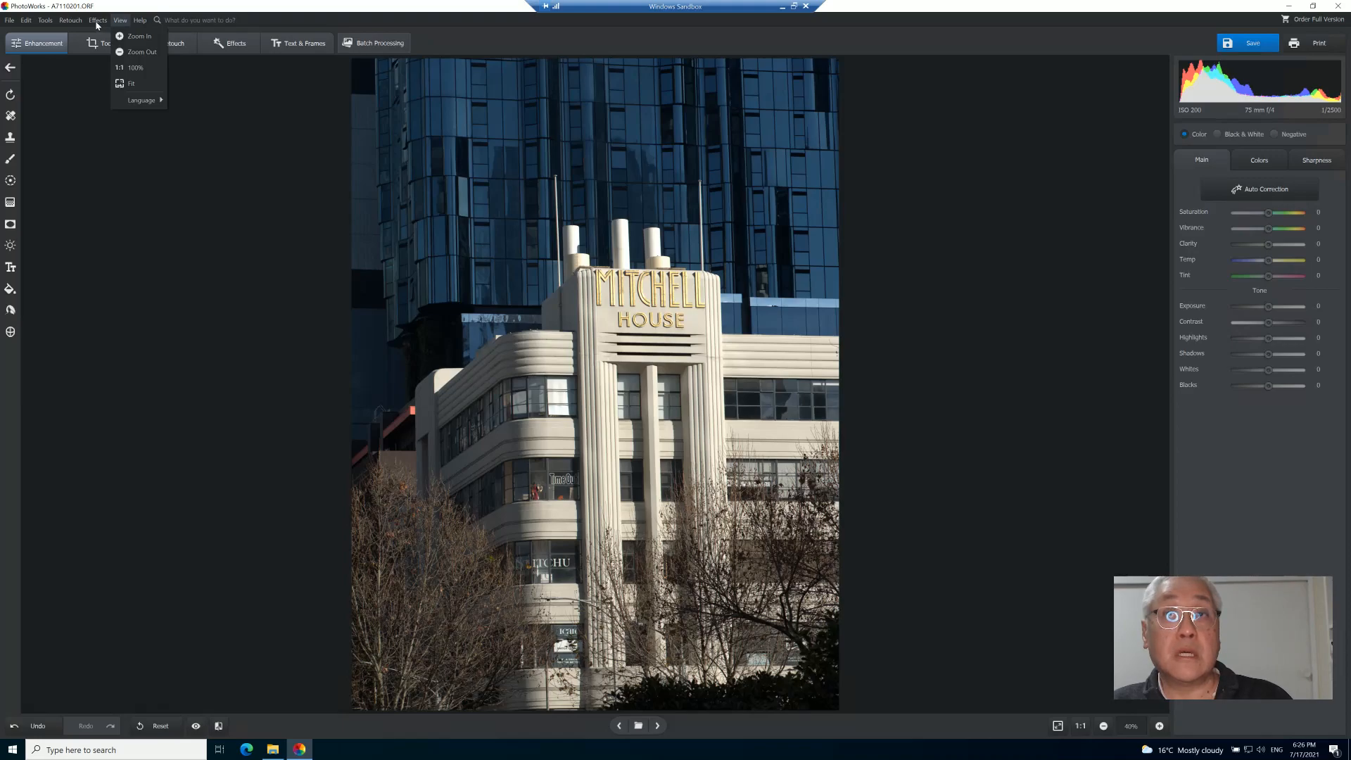
click(9, 19)
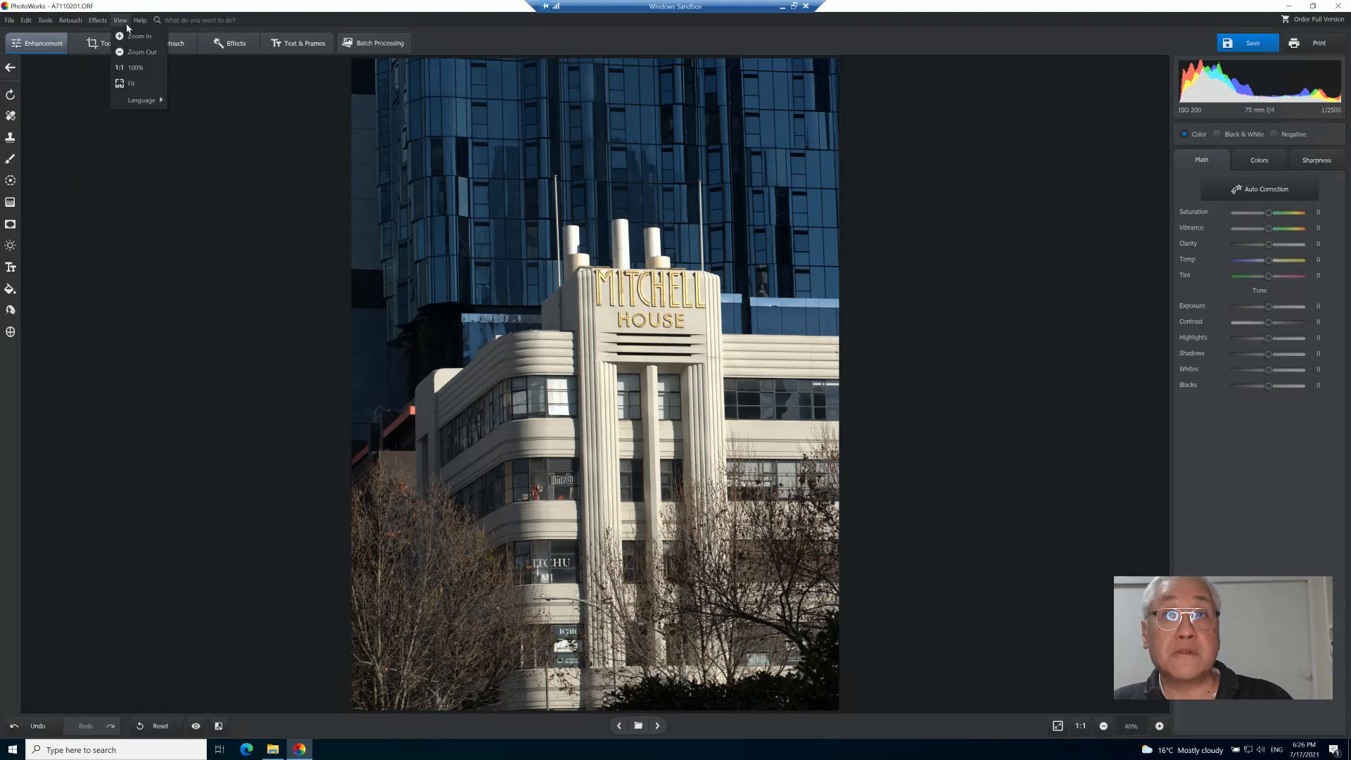
- Search the feature finder with several terms, including options and color settings
click(193, 24)
text(pre)
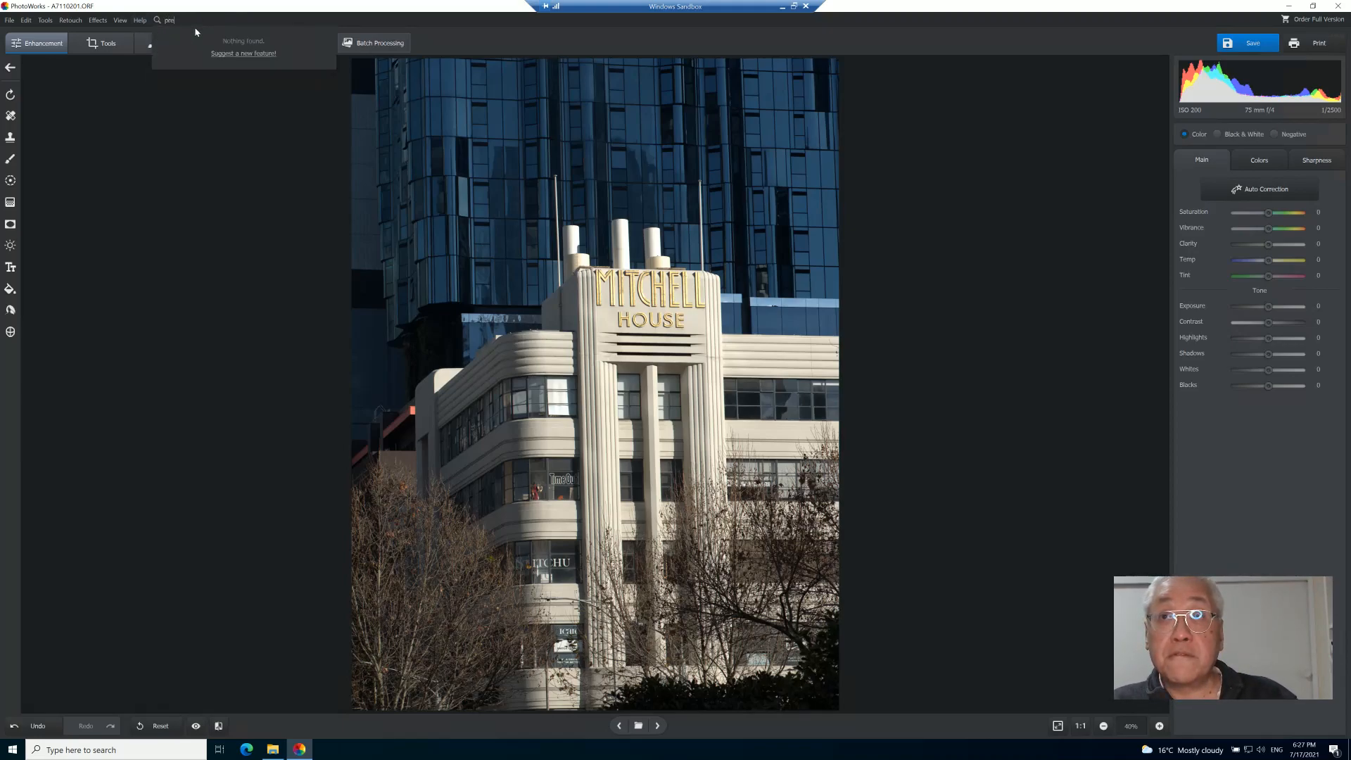
text(fe)
key(BackSpace)
key(BackSpace)
key(BackSpace)
key(BackSpace)
key(BackSpace)
text(o)
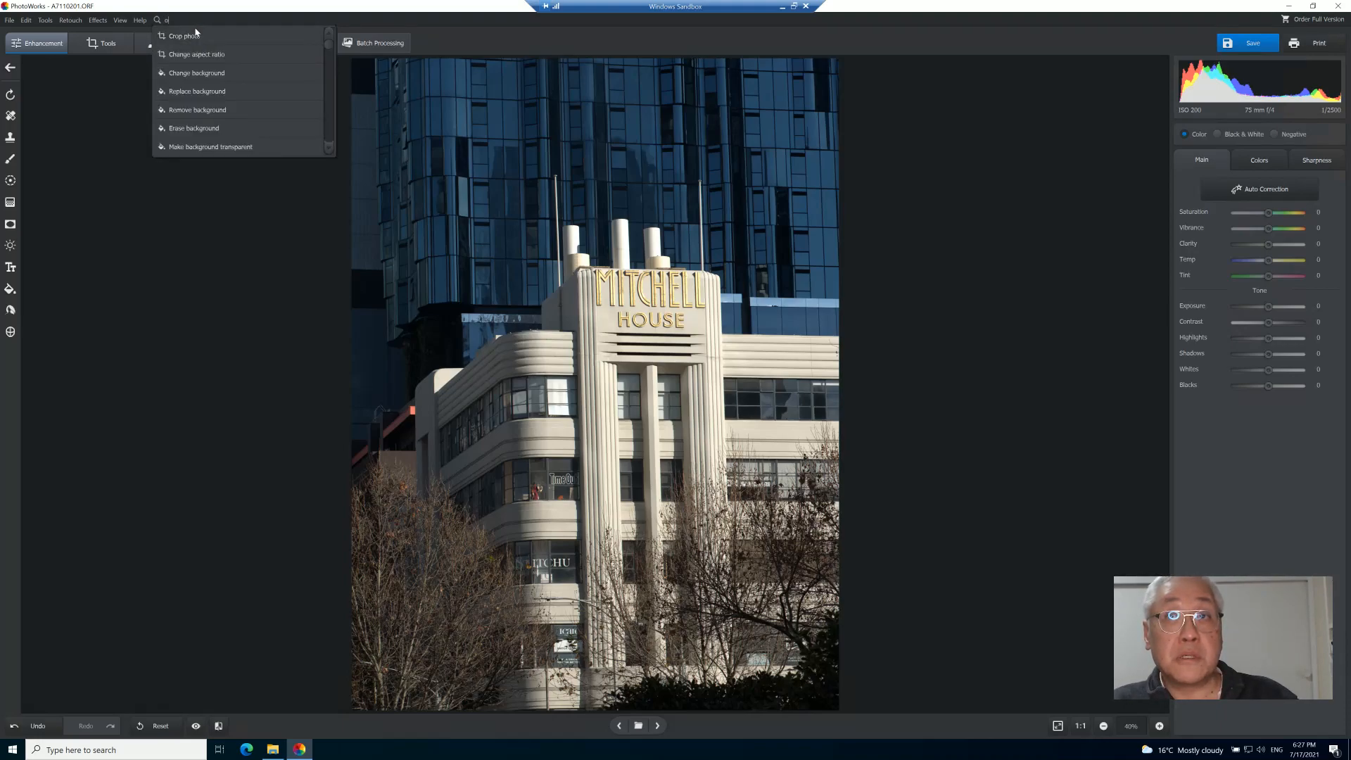
text(ptions)
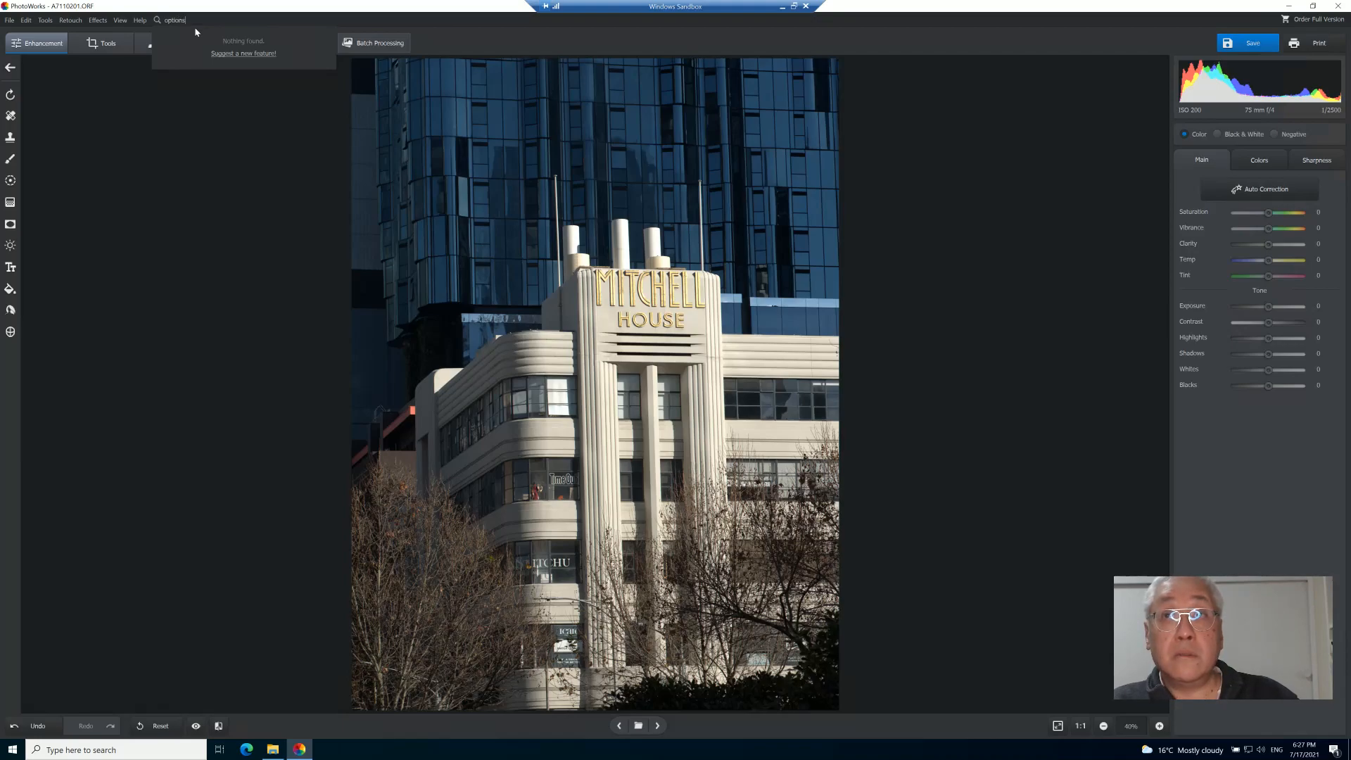
key(BackSpace)
key(BackSpace)
key(BackSpace)
key(BackSpace)
text(co)
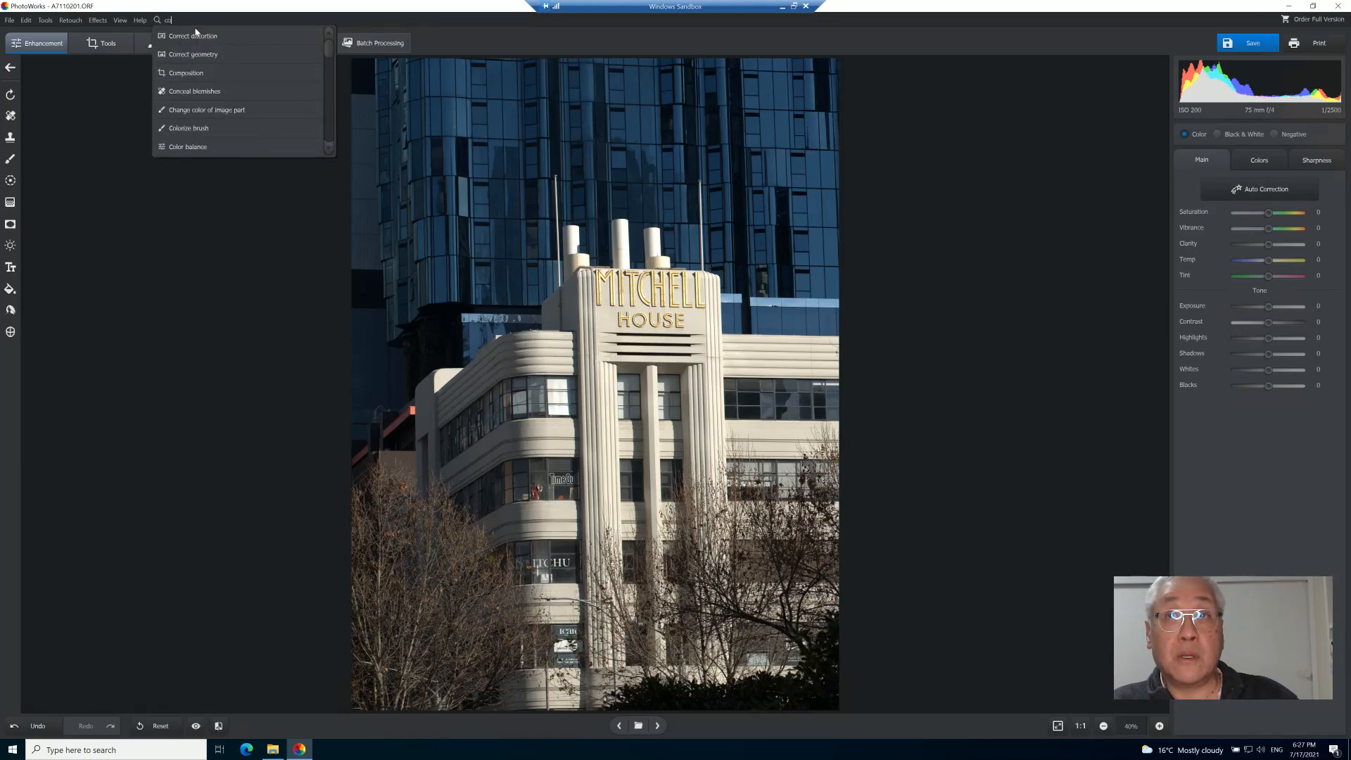
text(lor s)
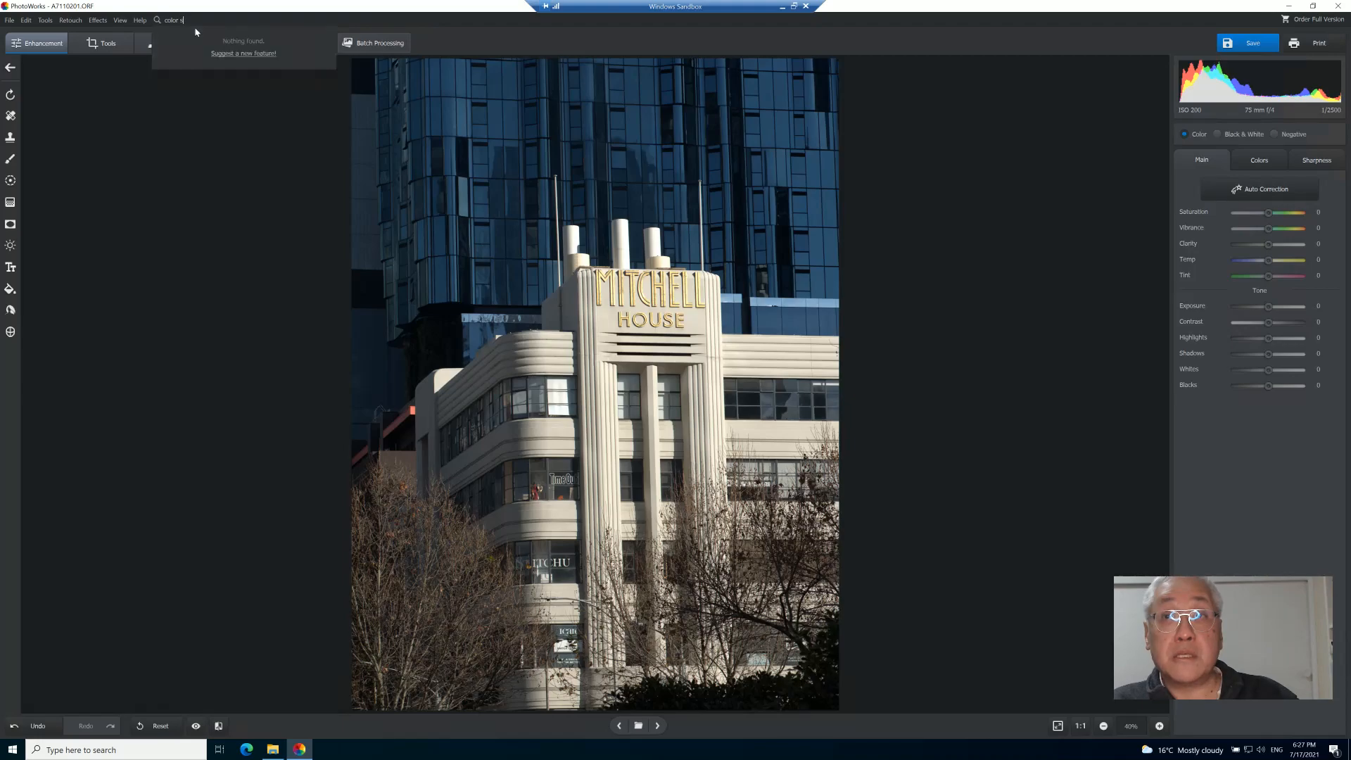
text(p)
key(BackSpace)
key(BackSpace)
key(BackSpace)
key(BackSpace)
key(BackSpace)
key(BackSpace)
key(BackSpace)
key(BackSpace)
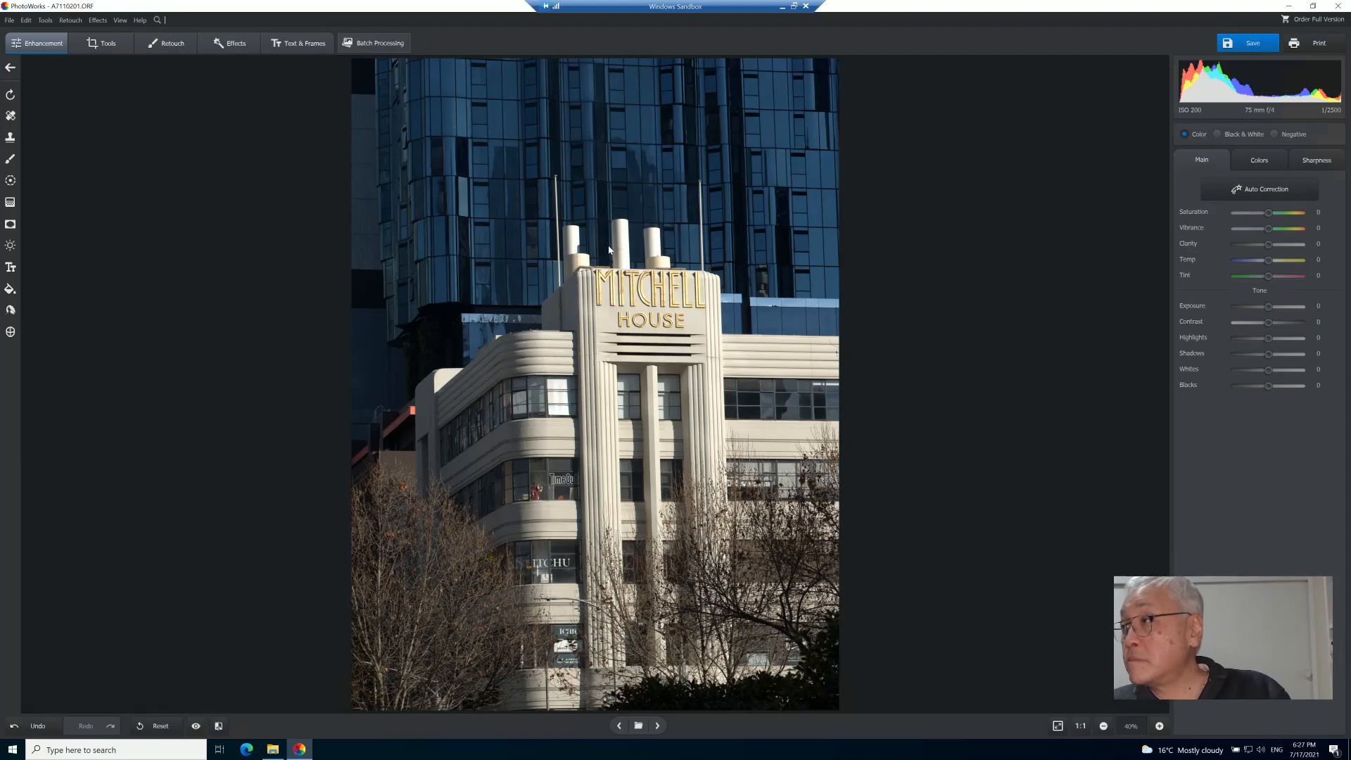
- Try to save the edited photo, then cancel the full-version notice
click(1242, 45)
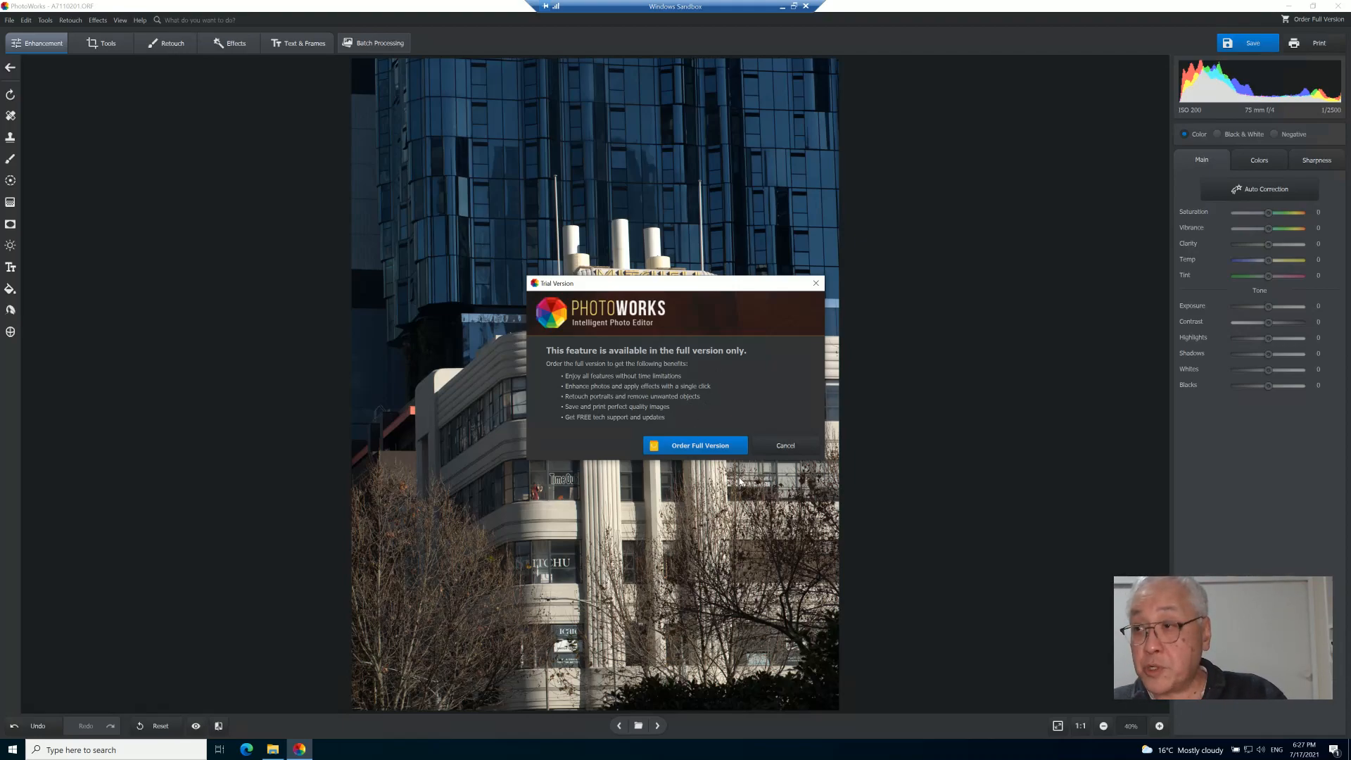
click(786, 448)
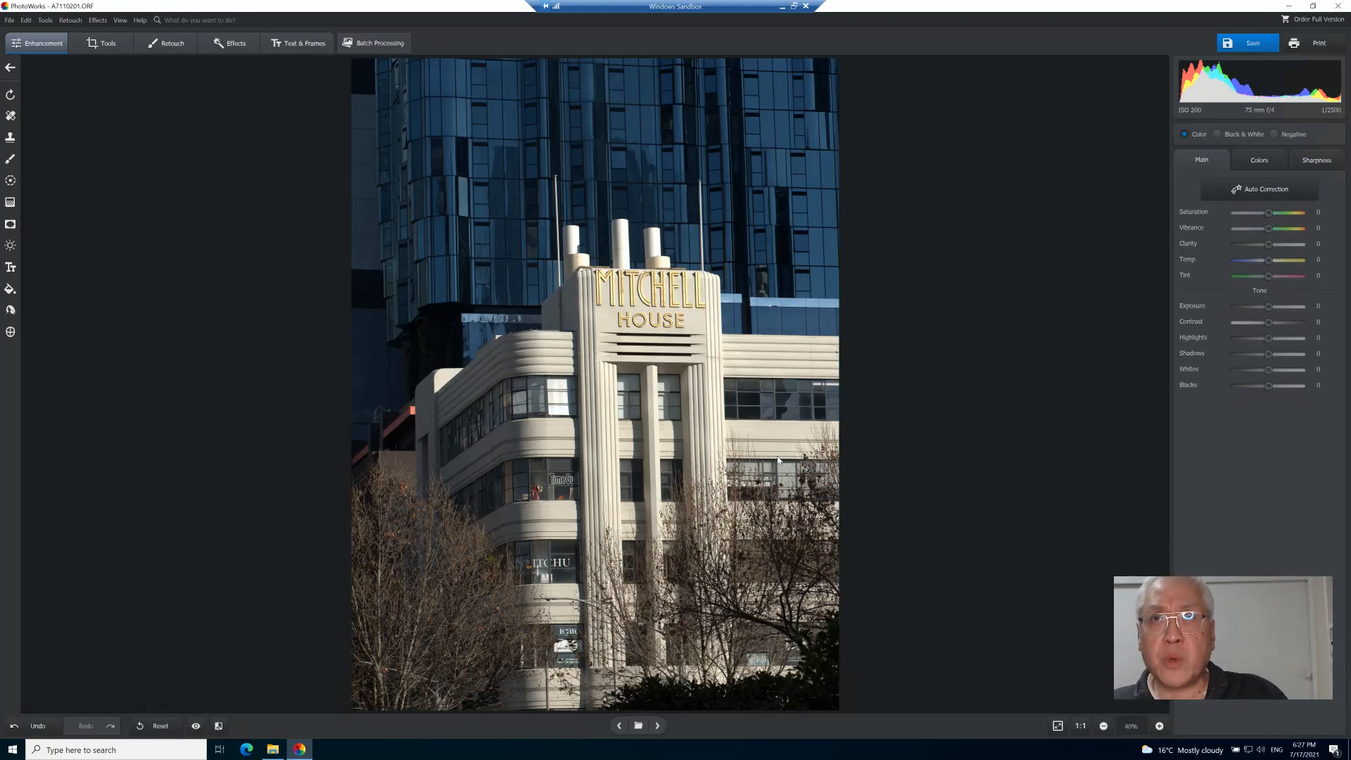
- Close PhotoWorks and the File Explorer window showing the Test folder
click(1340, 8)
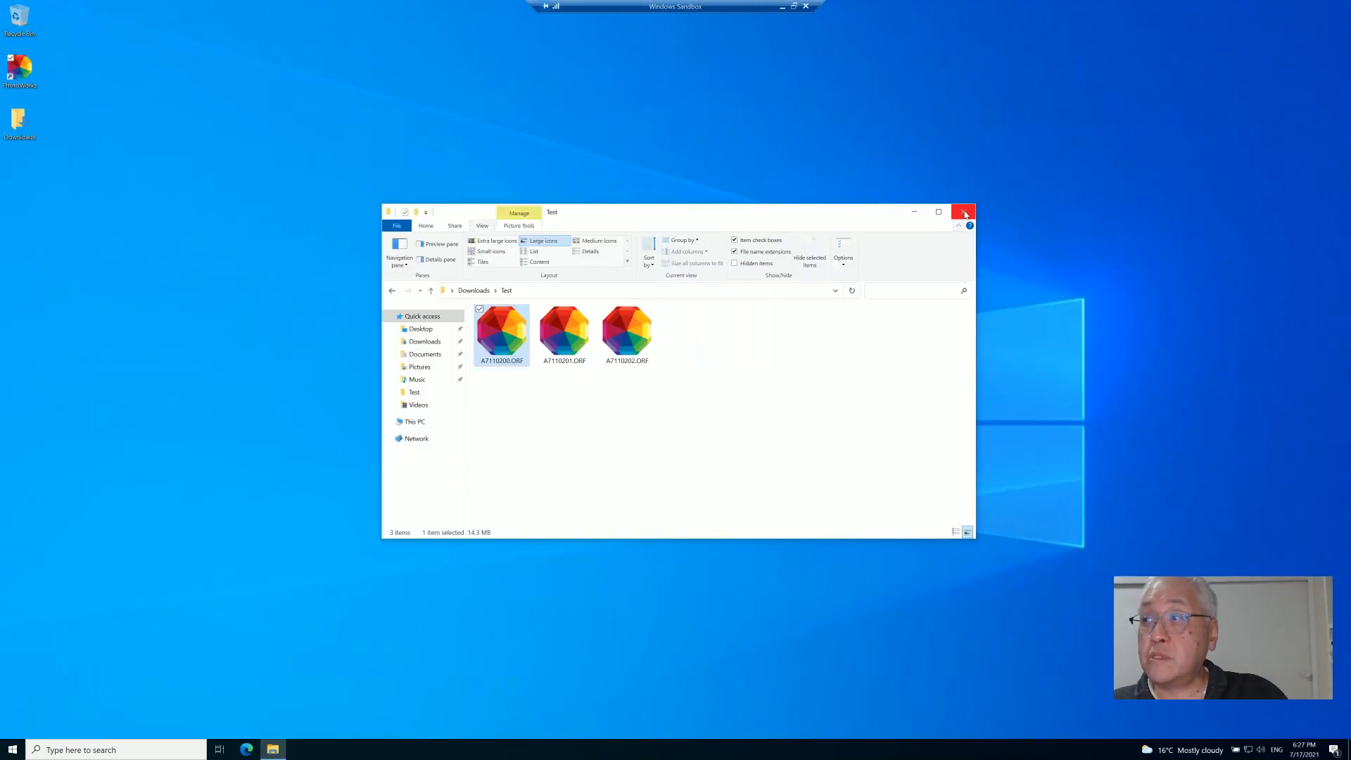
click(964, 212)
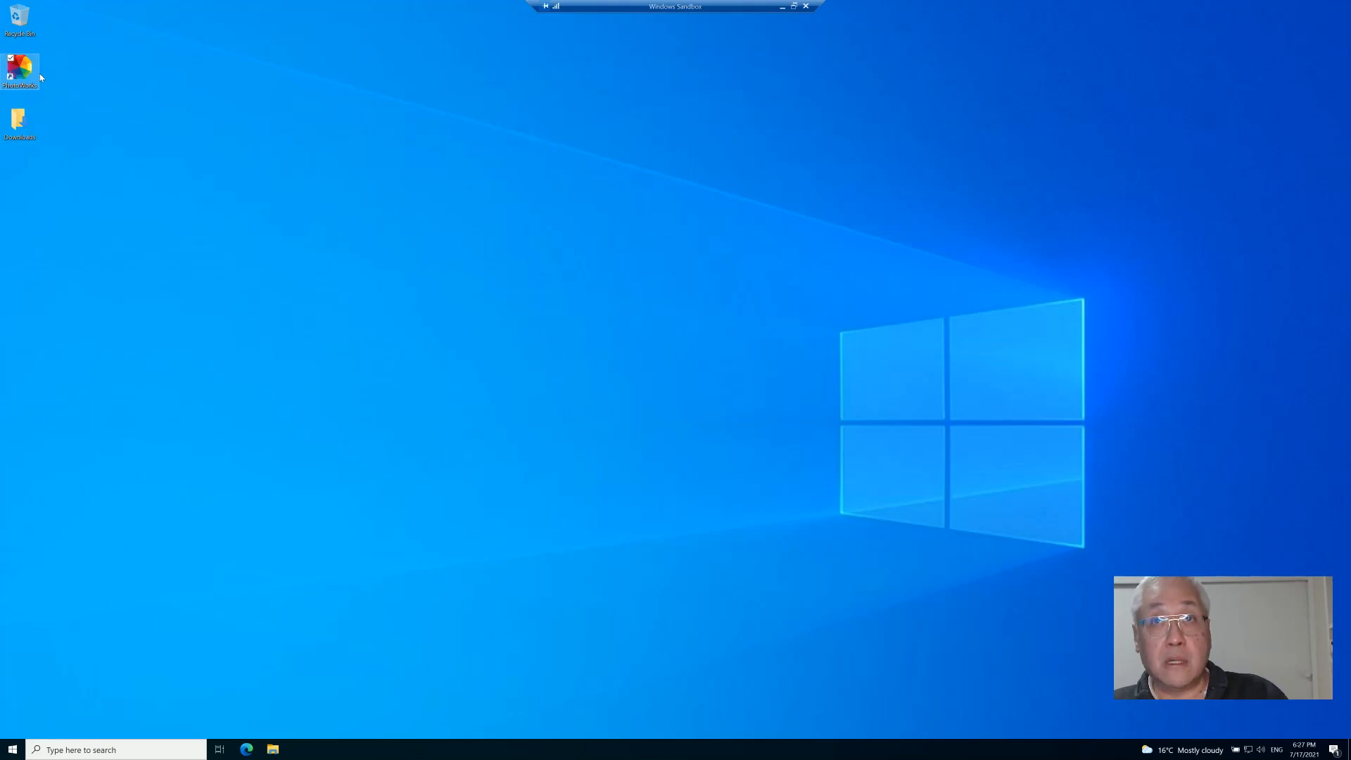
- Relaunch PhotoWorks from the desktop and continue with the trial version
double_click(19, 79)
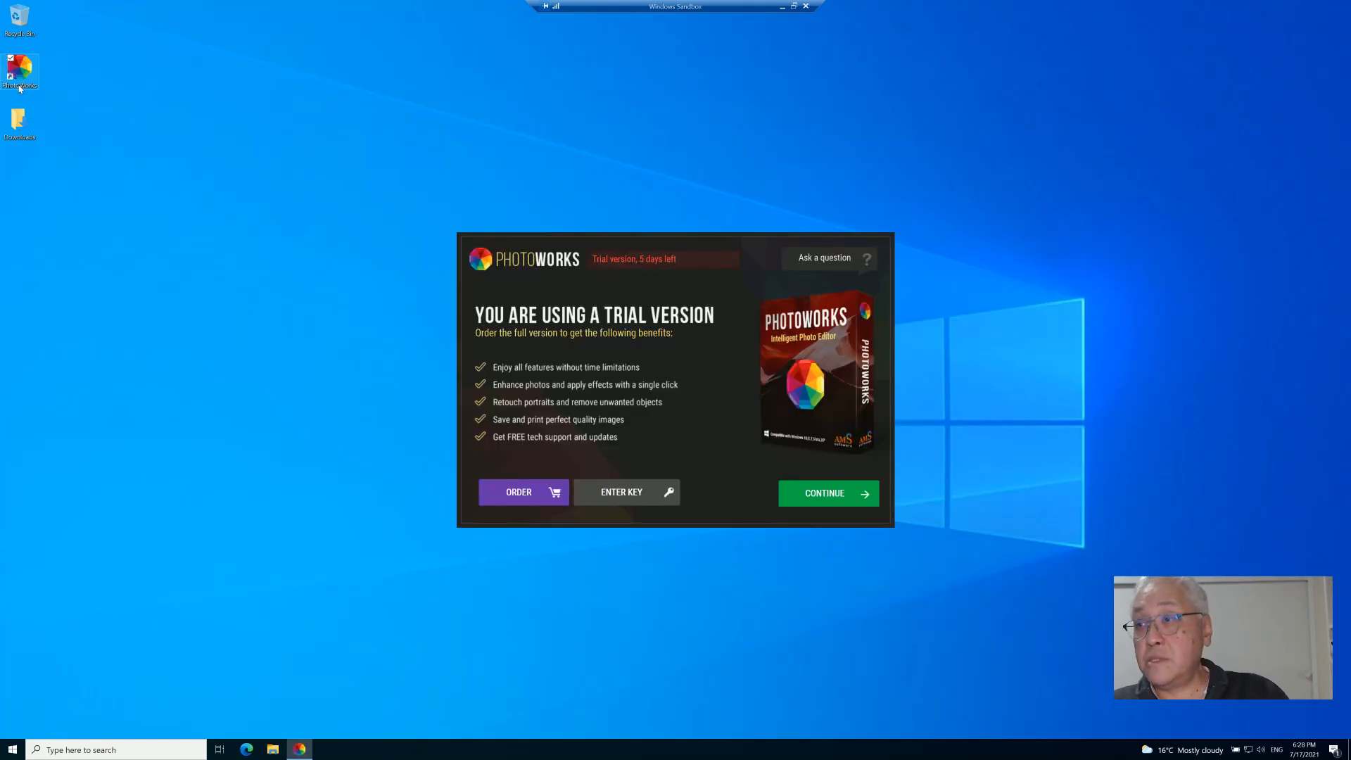
click(848, 494)
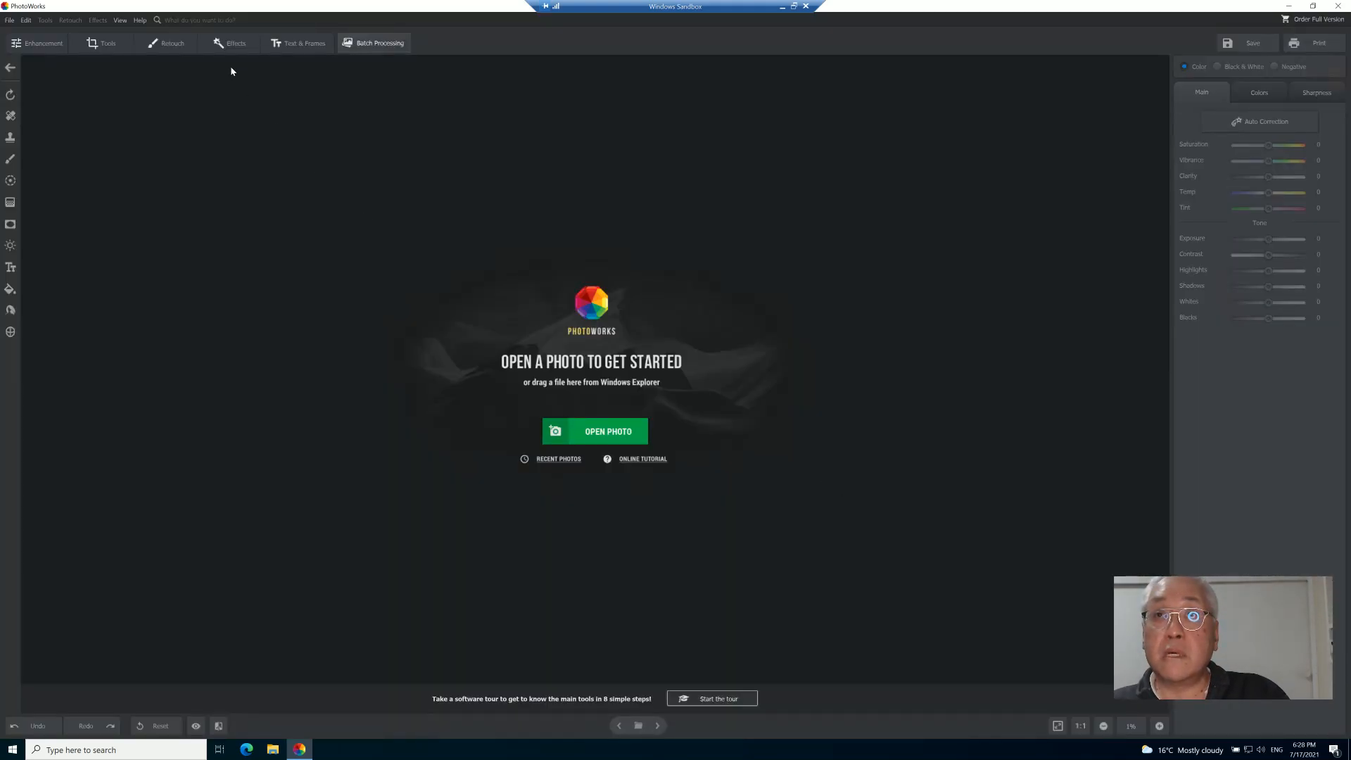
- Visit the PhotoWorks website through Help and open its Order Now page
click(138, 22)
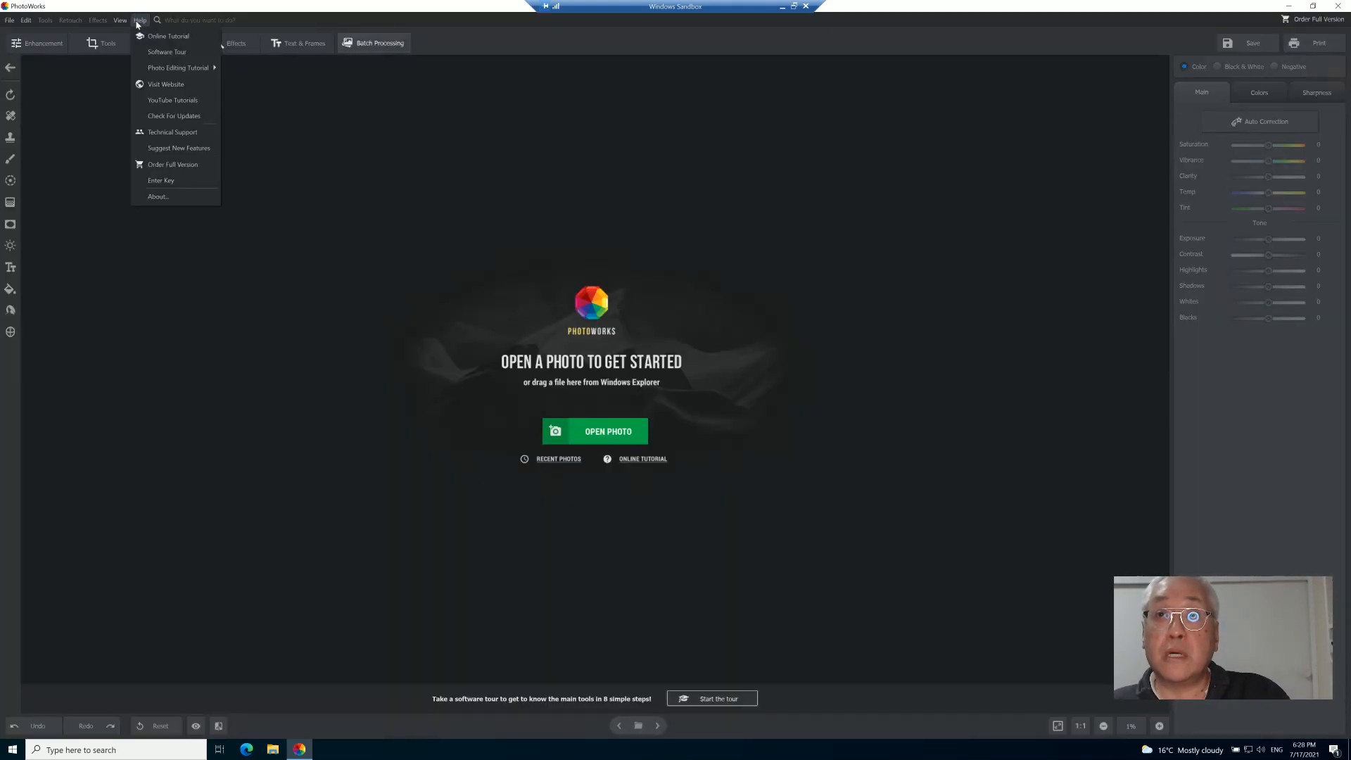
click(159, 85)
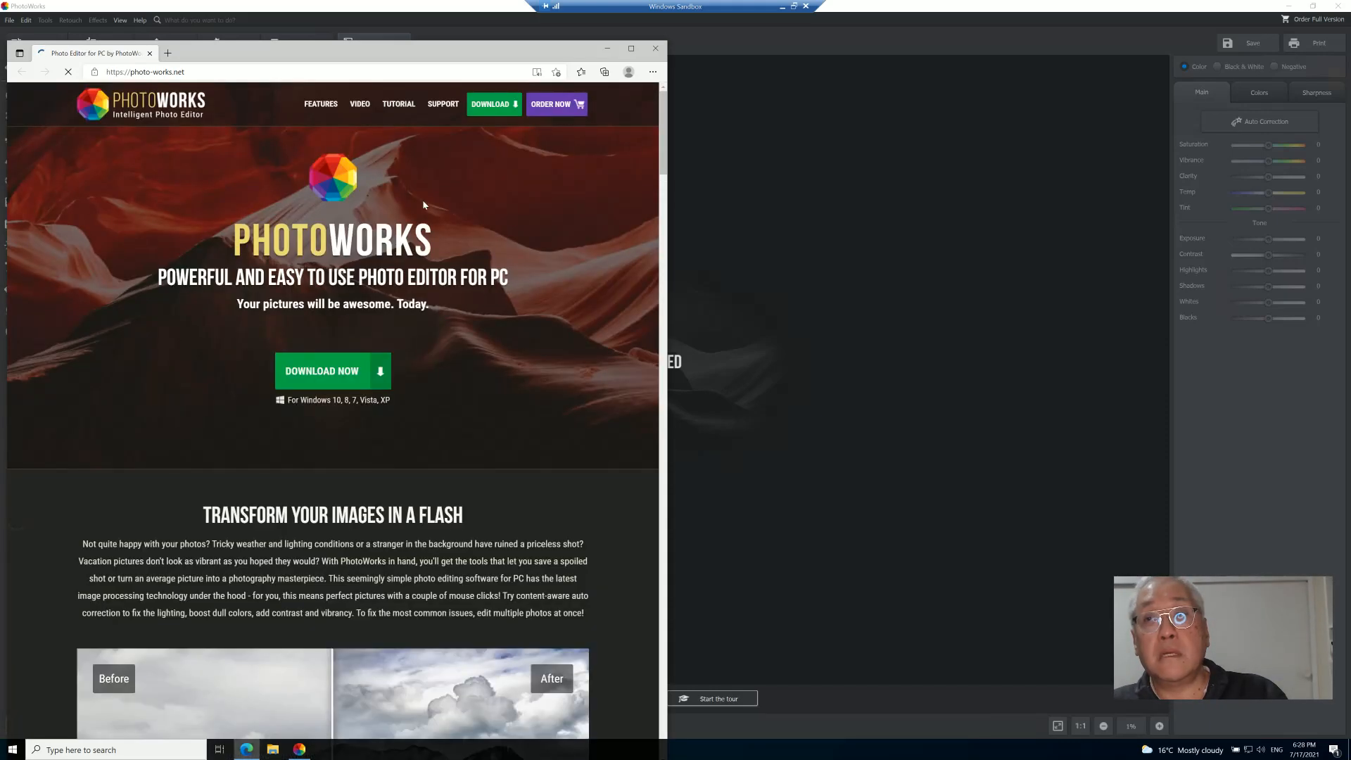
click(546, 107)
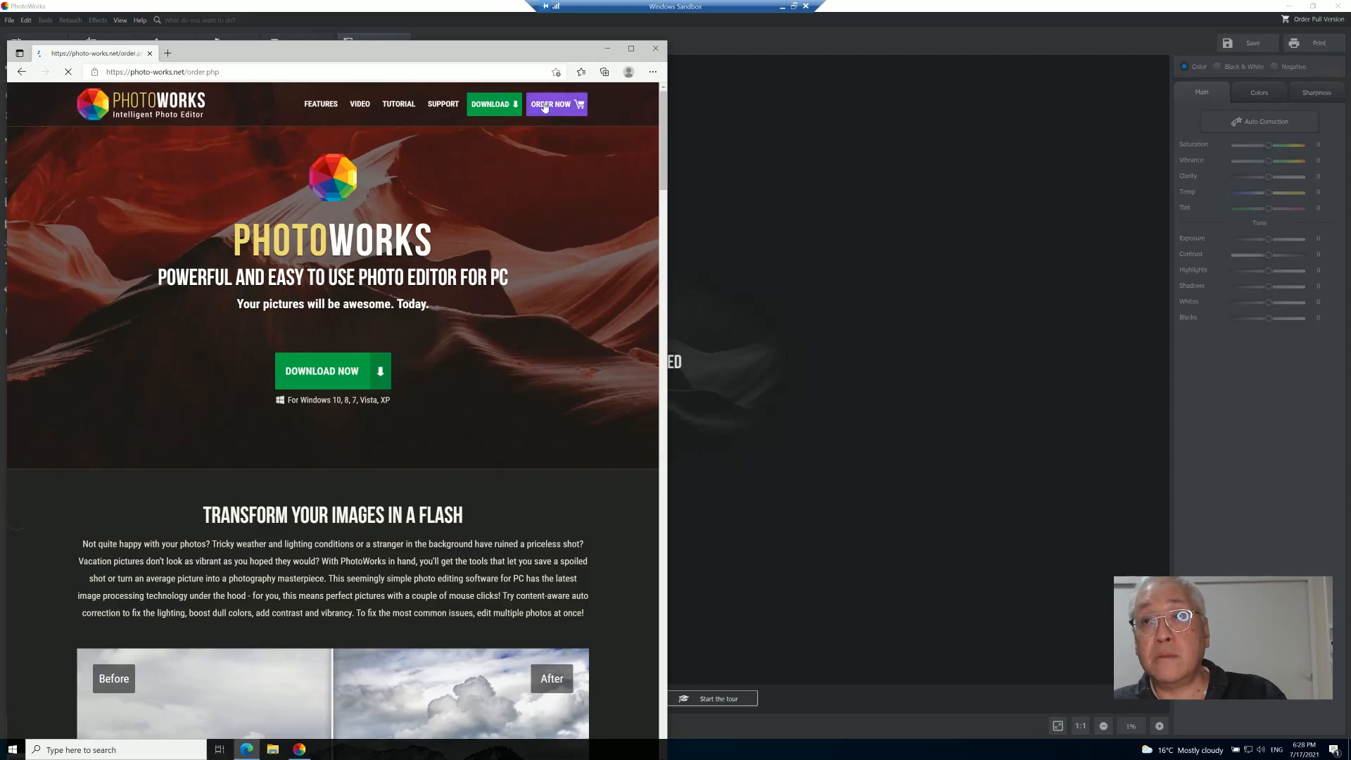